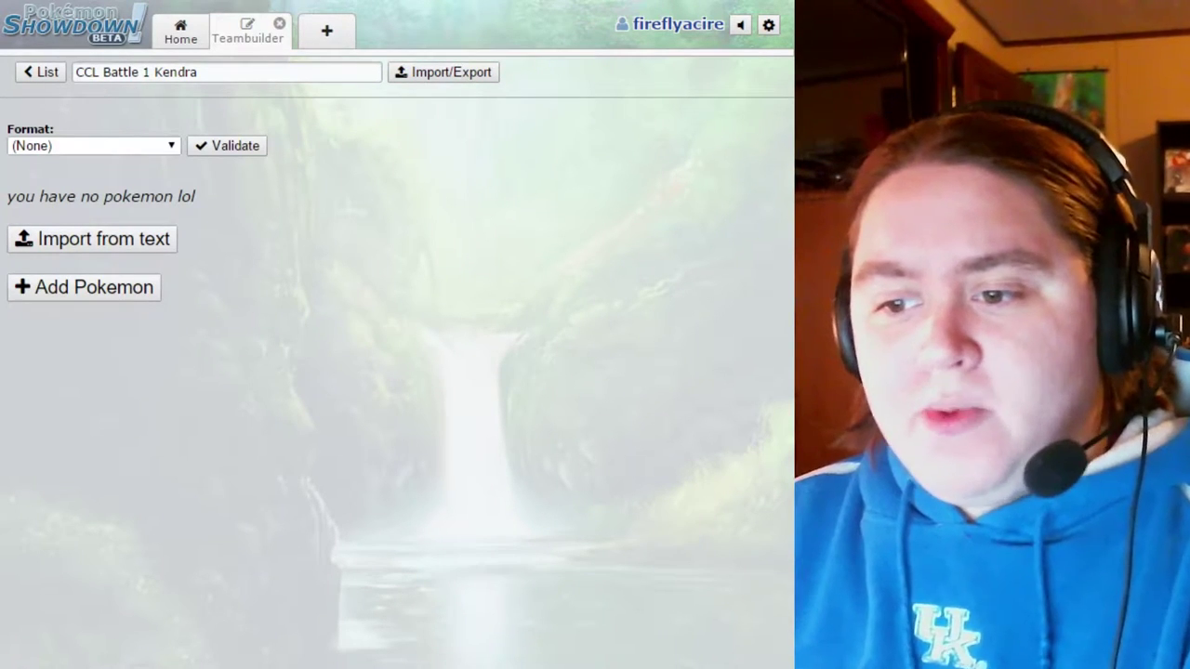
# - Set the team's format to OU and add Jirachi as its first Pokémon
pyautogui.click(93, 145)
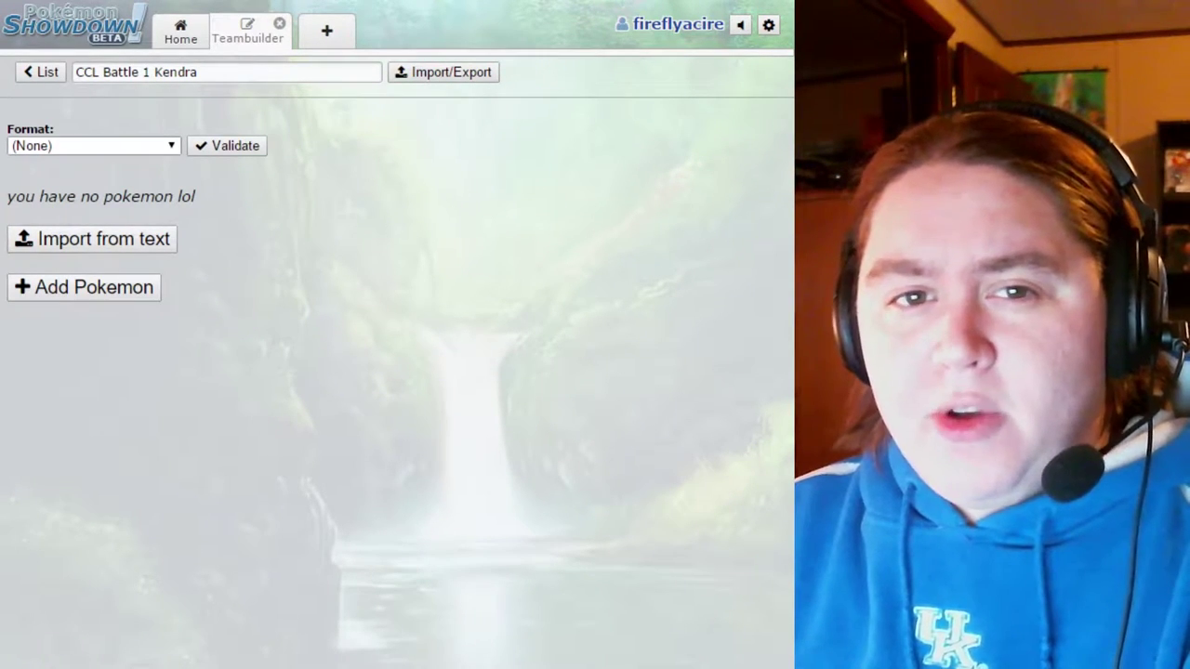
pyautogui.click(56, 190)
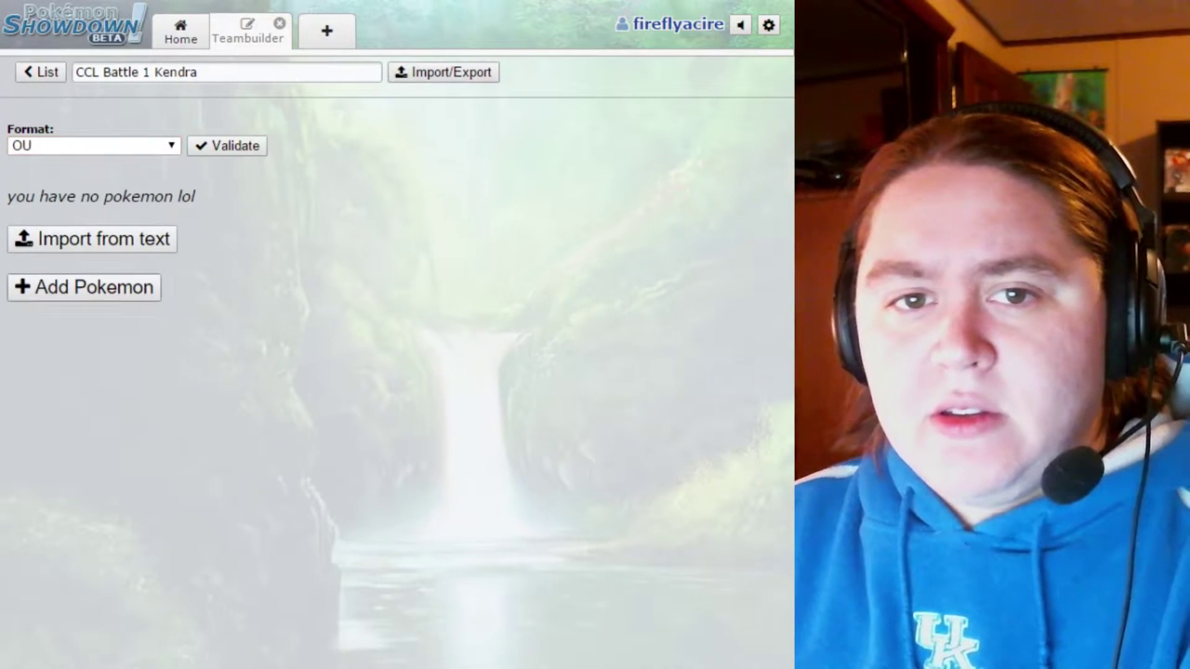
pyautogui.click(83, 288)
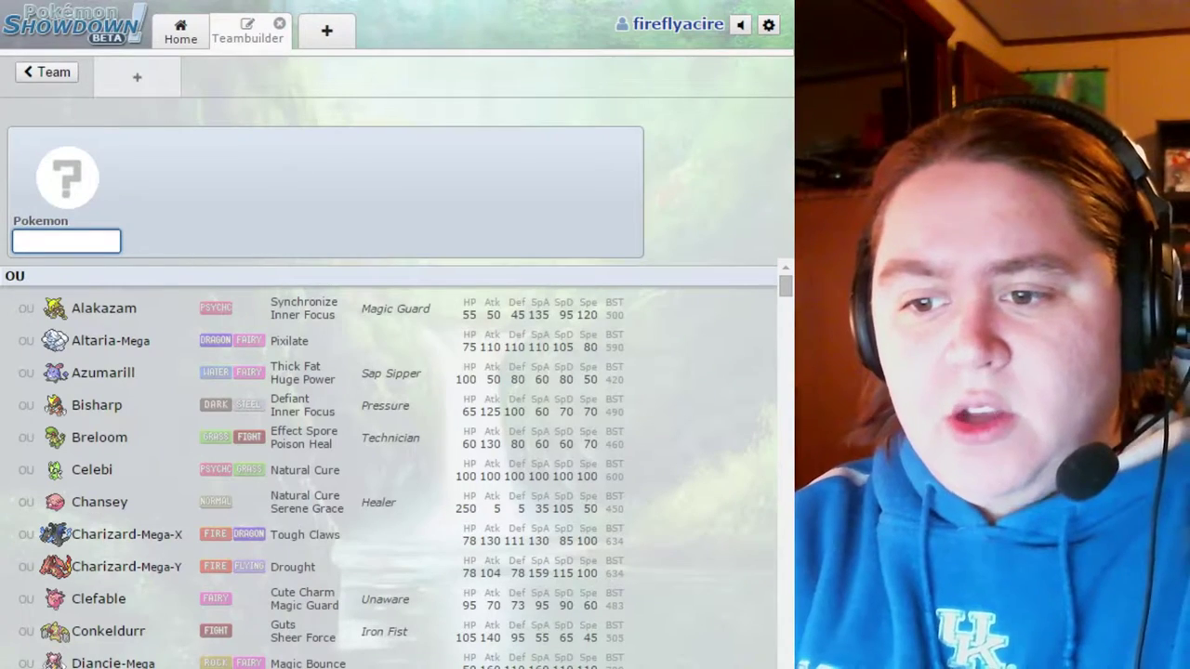
pyautogui.write('jir')
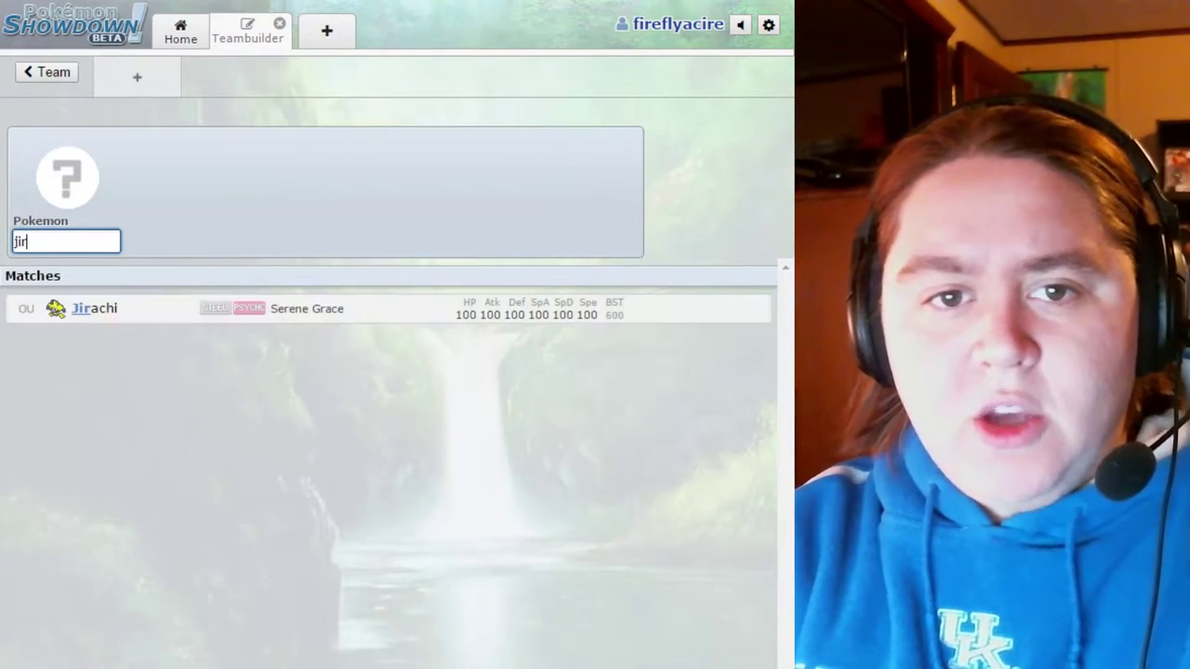
pyautogui.press('Return')
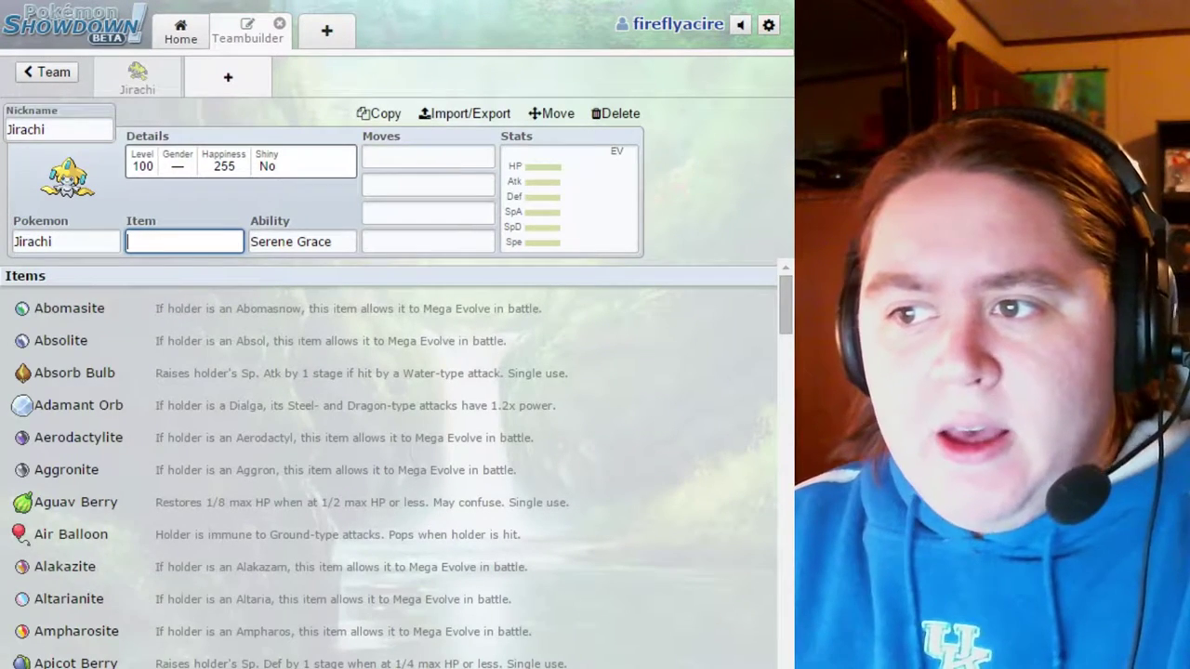
# - Make Jirachi shiny in its details
pyautogui.click(240, 160)
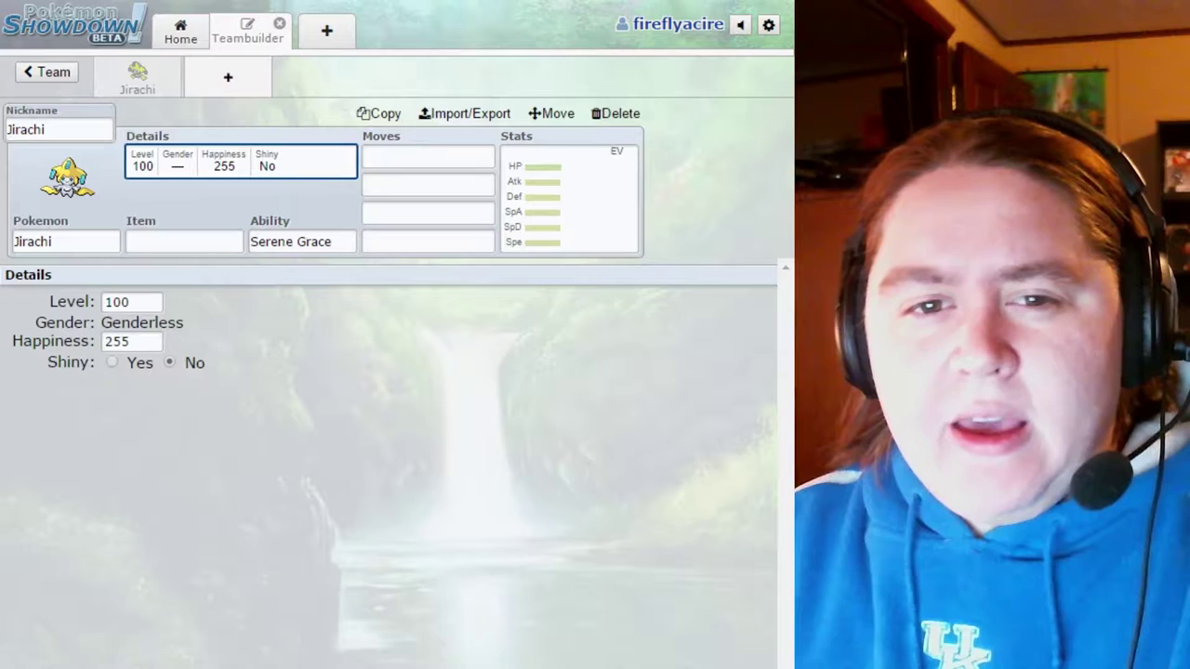
pyautogui.click(112, 363)
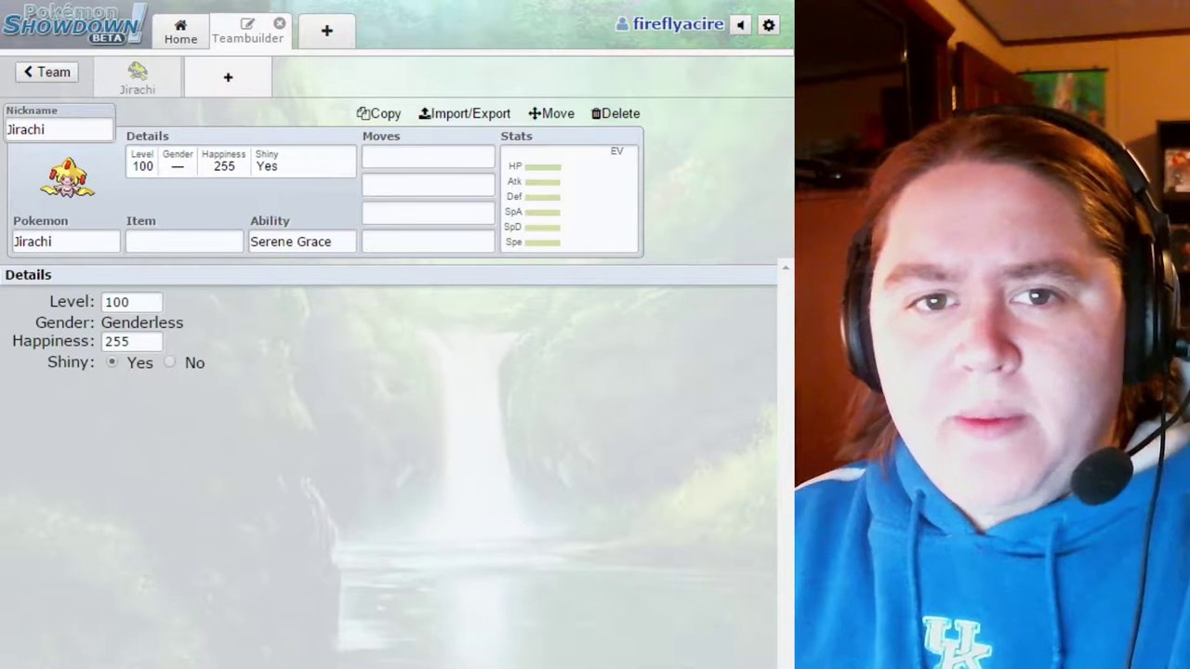
pyautogui.click(60, 129)
pyautogui.click(428, 157)
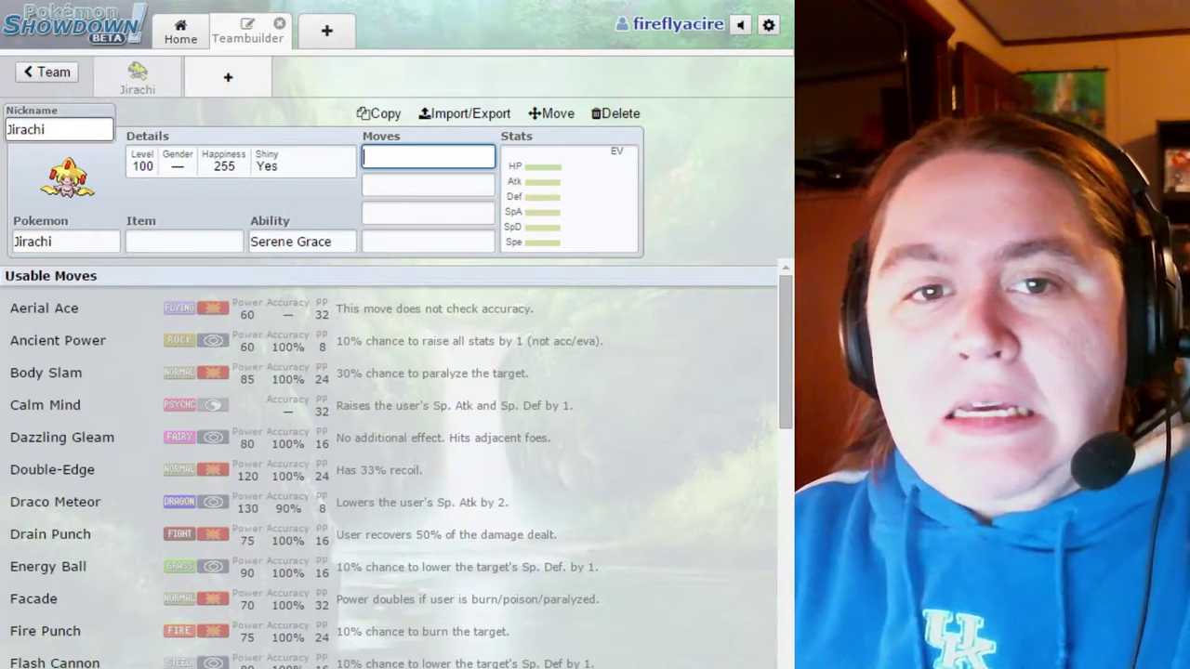
pyautogui.moveTo(46, 130); pyautogui.dragTo(5, 129)
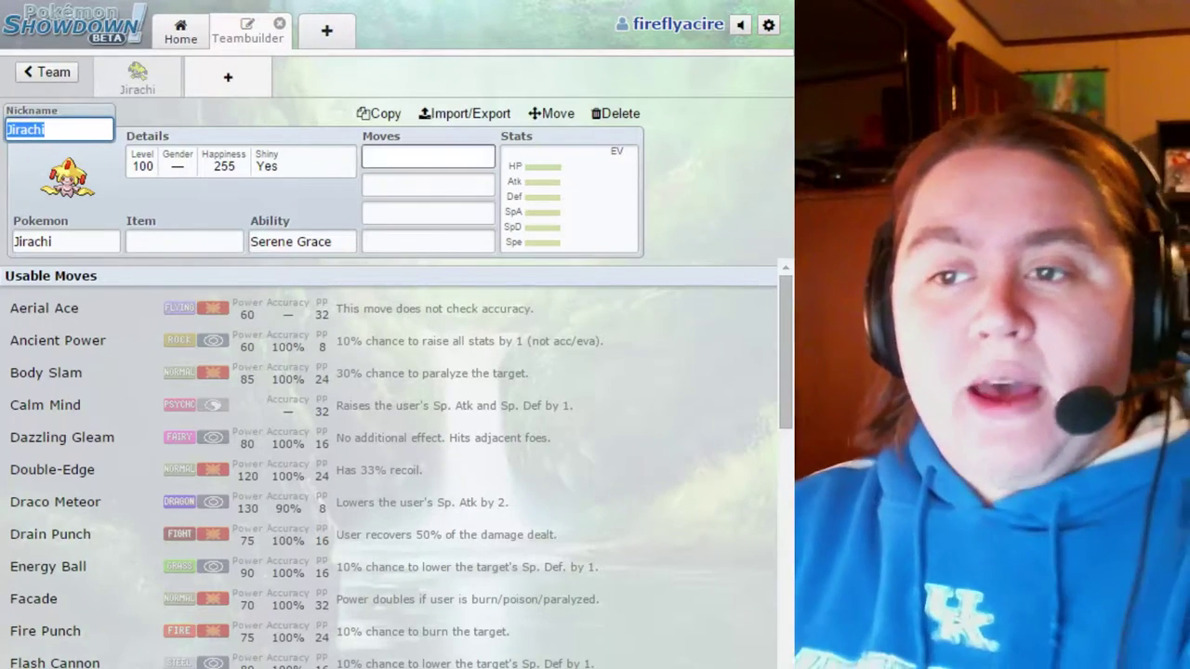
pyautogui.press('BackSpace')
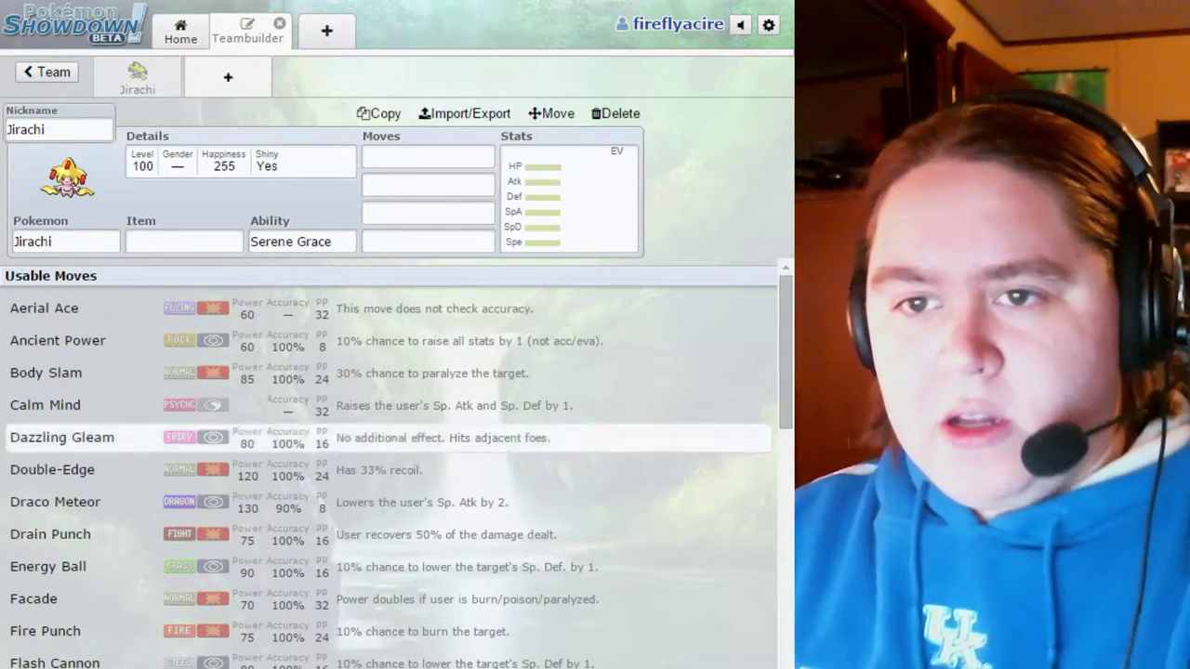
# - Give Jirachi the four moves Play Rough, Iron Head, Zen Headbutt and U-turn
pyautogui.click(428, 213)
pyautogui.click(427, 156)
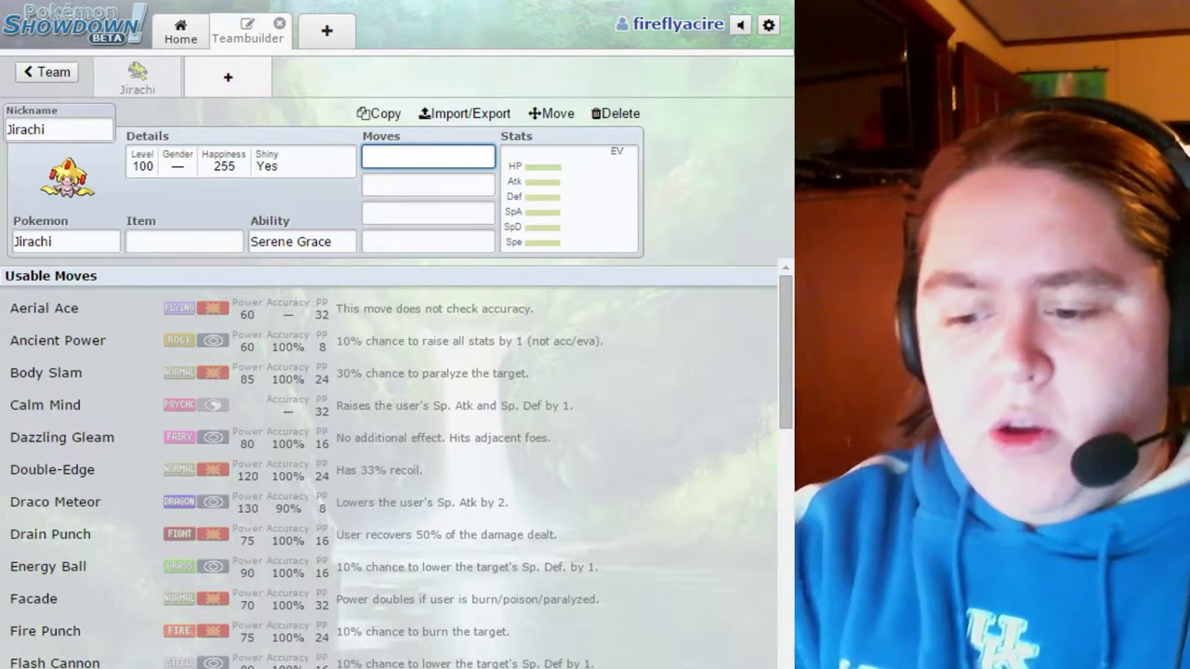
pyautogui.write('play')
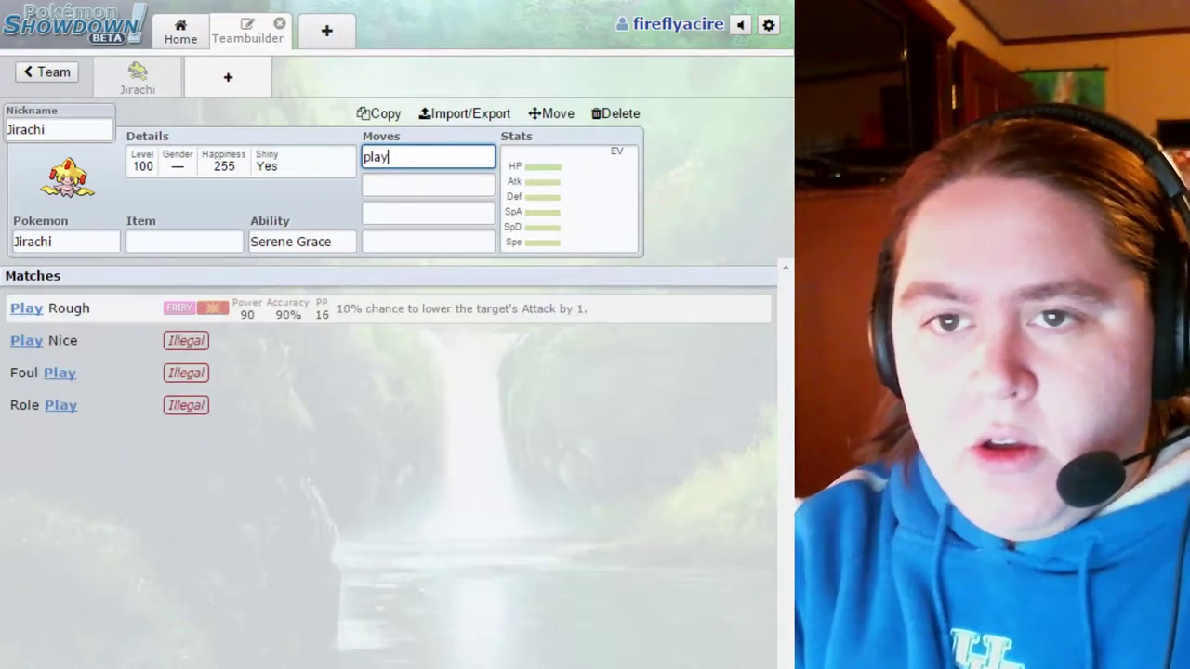
pyautogui.press('Return')
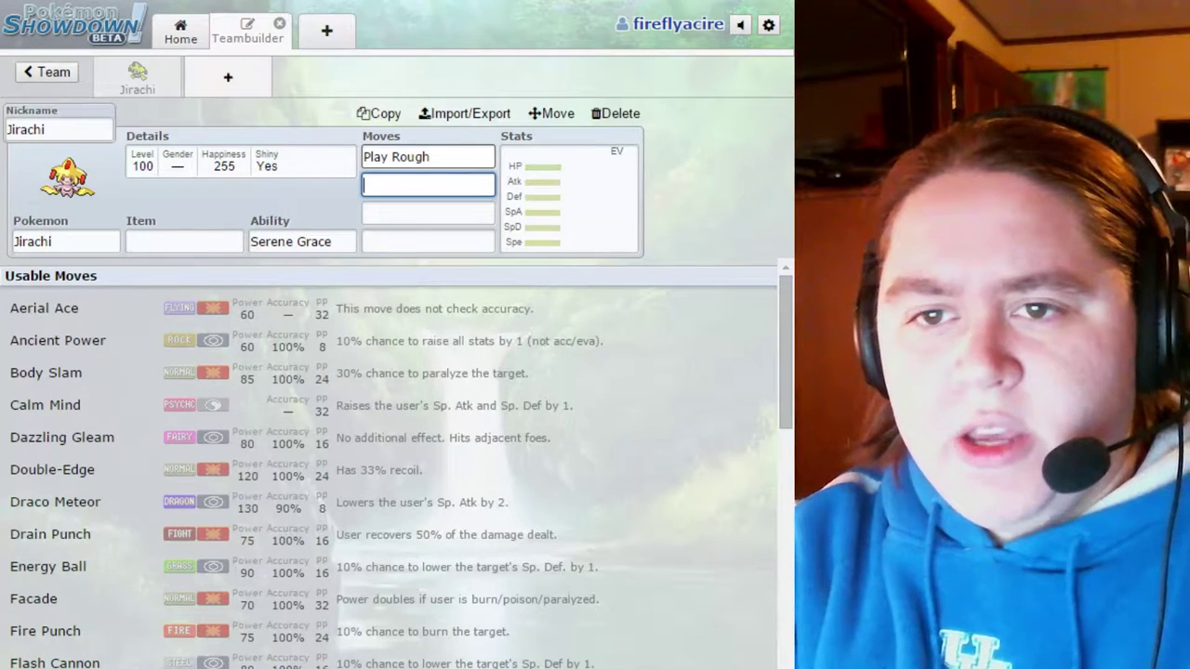
pyautogui.write('Iron')
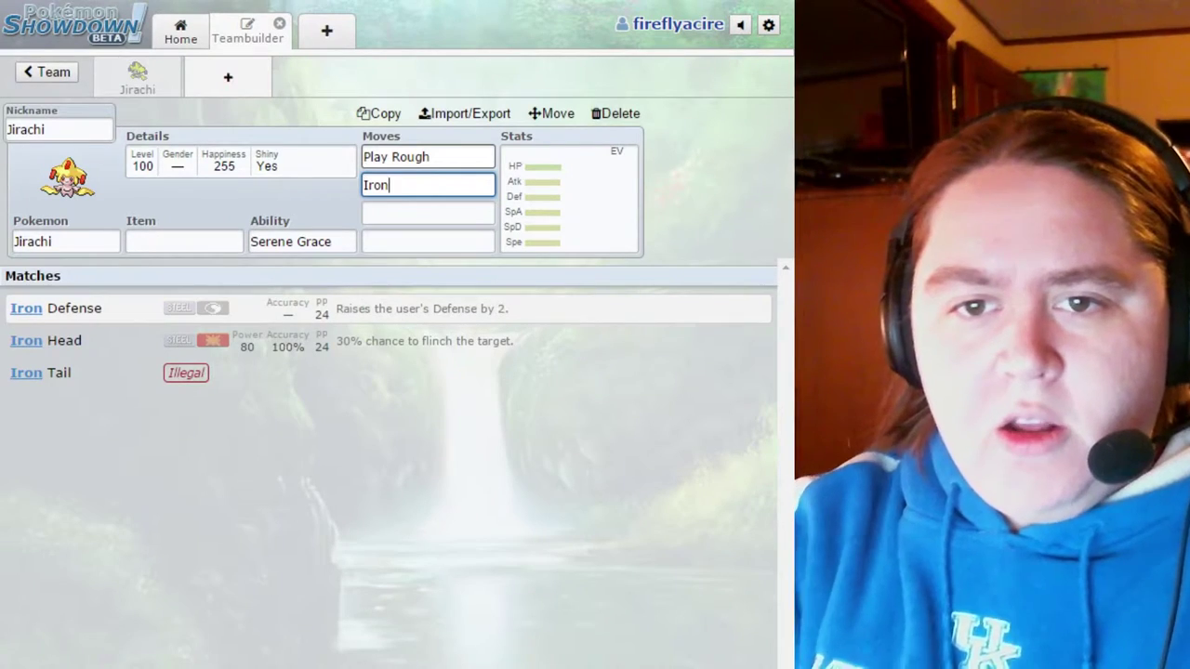
pyautogui.press('Down')
pyautogui.press('Return')
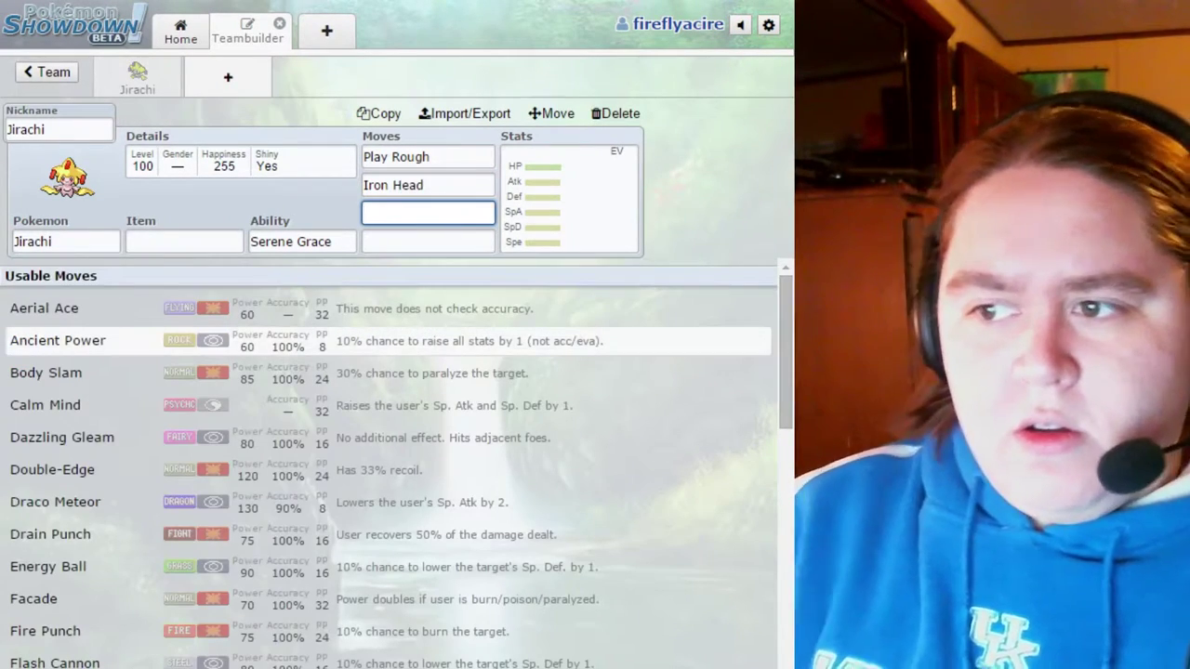
pyautogui.write('Zen')
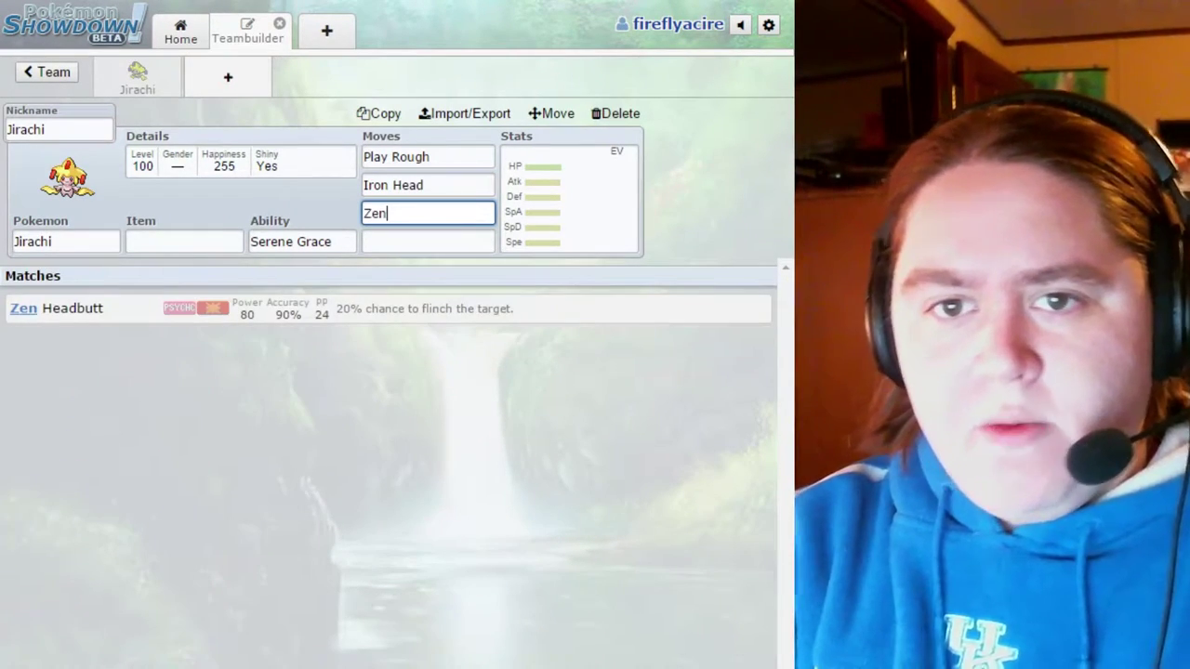
pyautogui.press('Return')
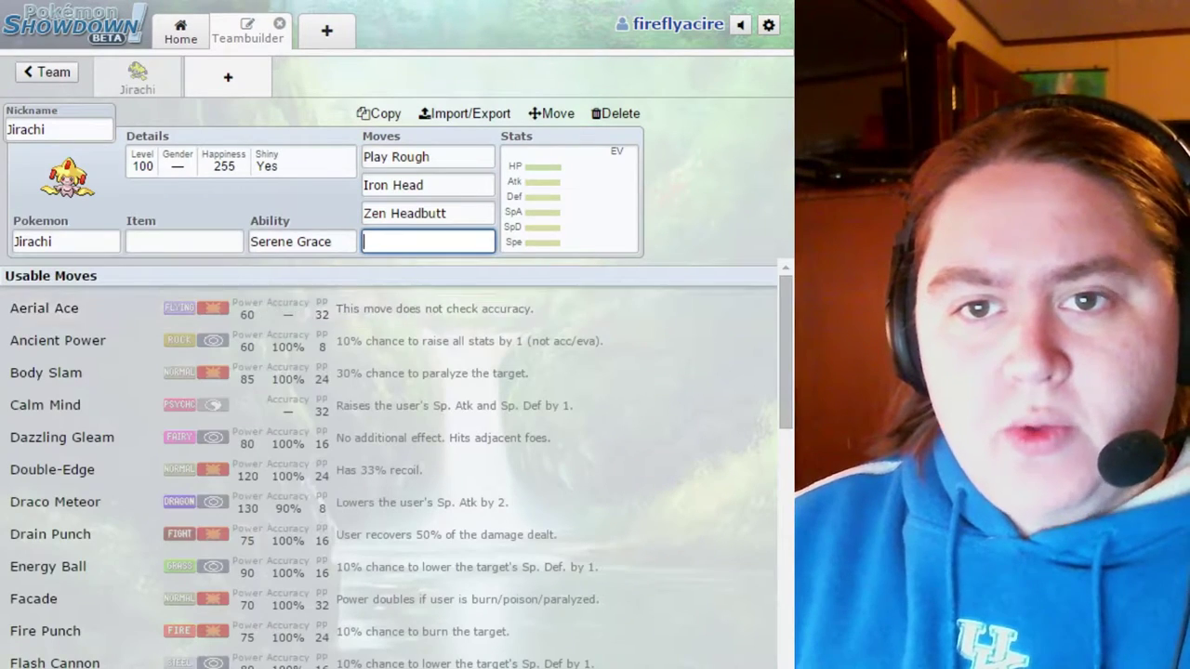
pyautogui.write('U')
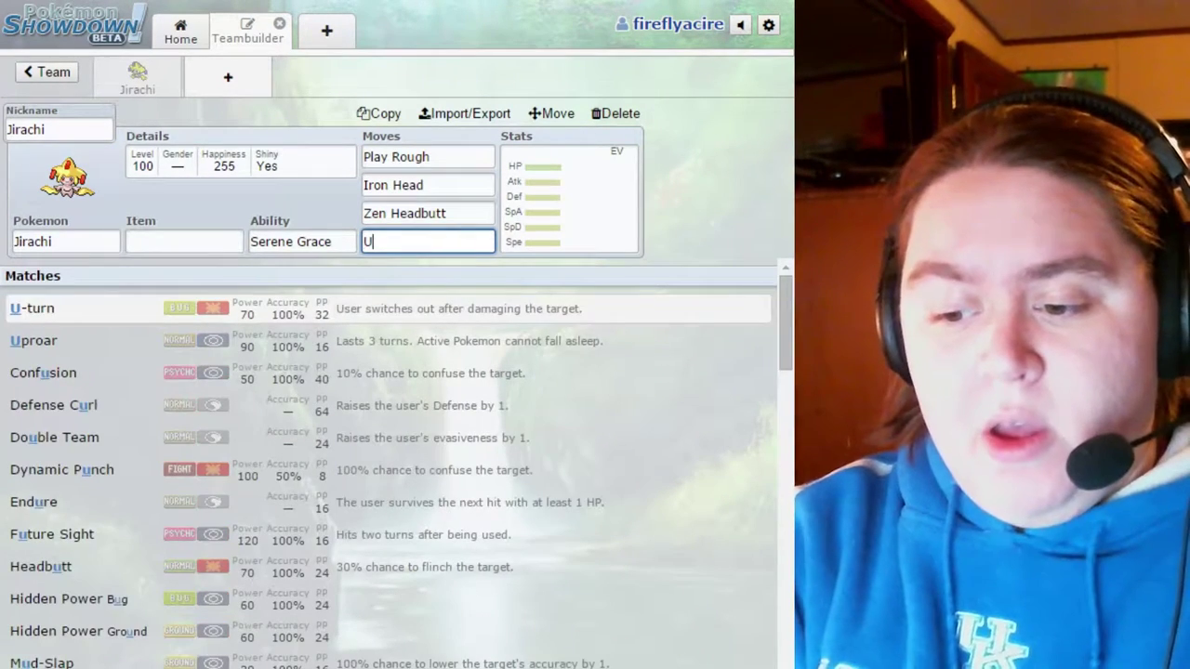
pyautogui.write('-turn')
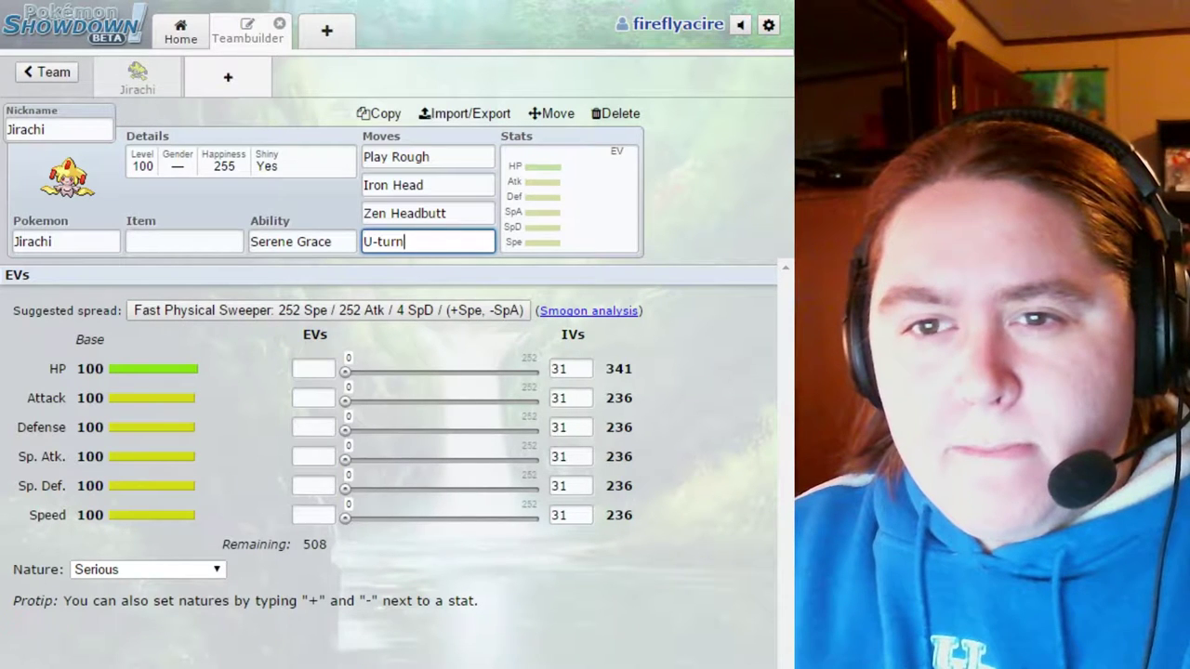
# - Equip Jirachi with the Assault Vest as its held item
pyautogui.click(184, 240)
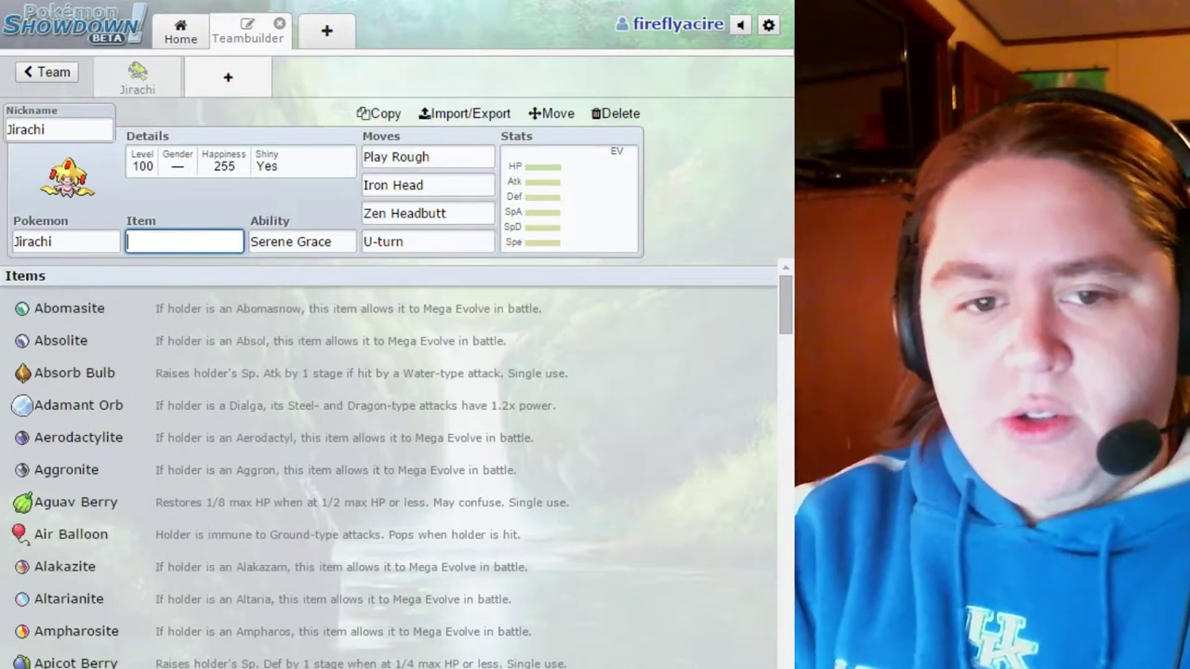
pyautogui.write('a')
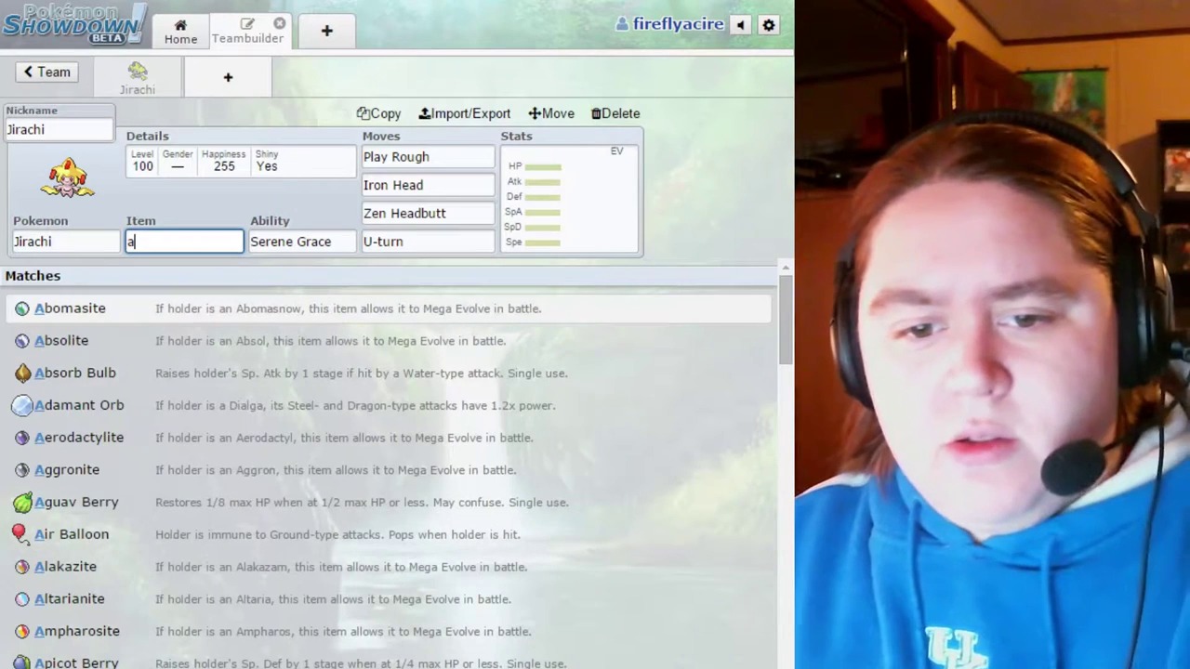
pyautogui.write('ssault Vest')
pyautogui.press('Tab')
pyautogui.press('Tab')
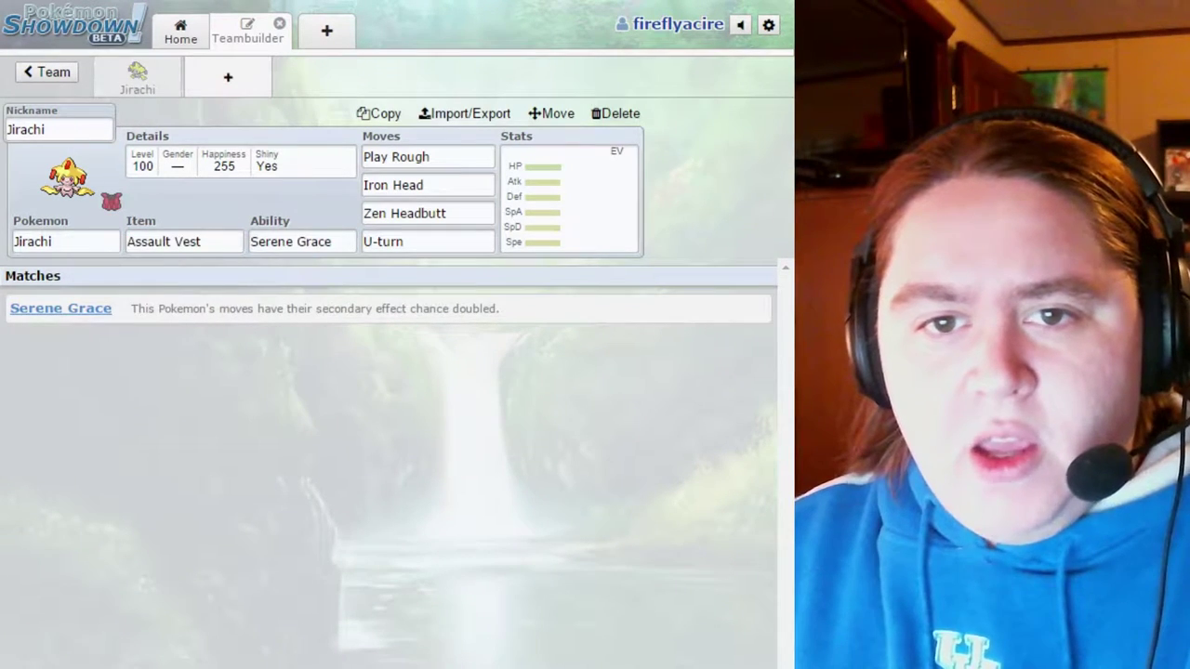
# - Set Jirachi's Attack EVs to 252 and its nature to Adamant (+Atk, -SpA)
pyautogui.click(569, 199)
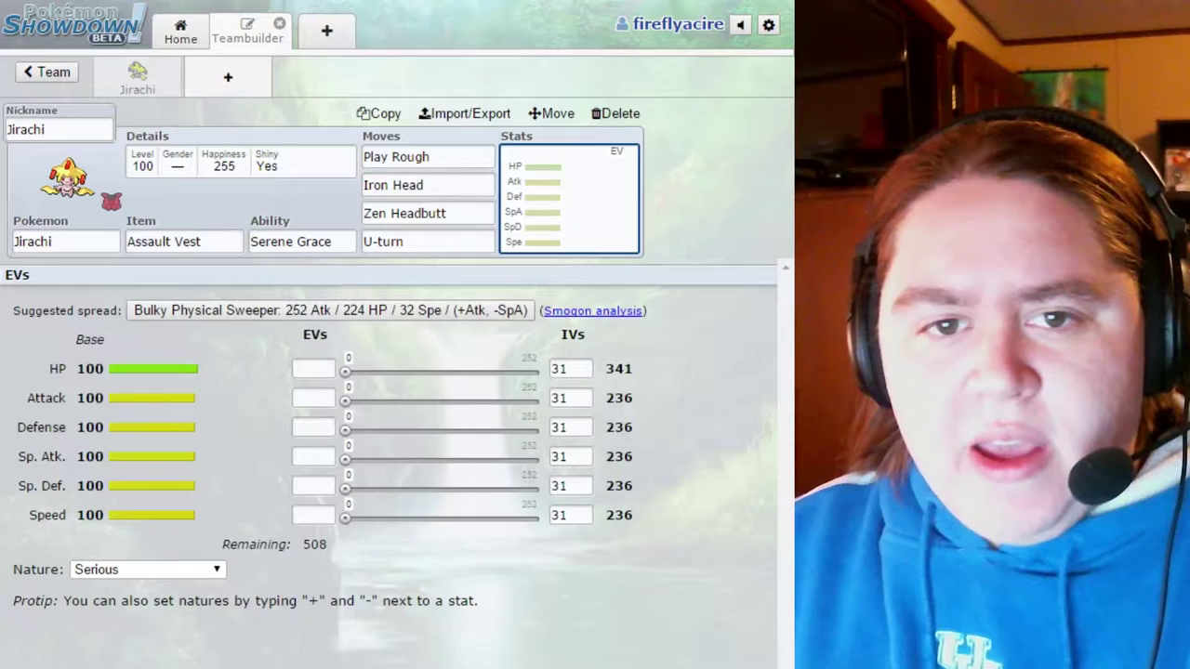
pyautogui.click(313, 368)
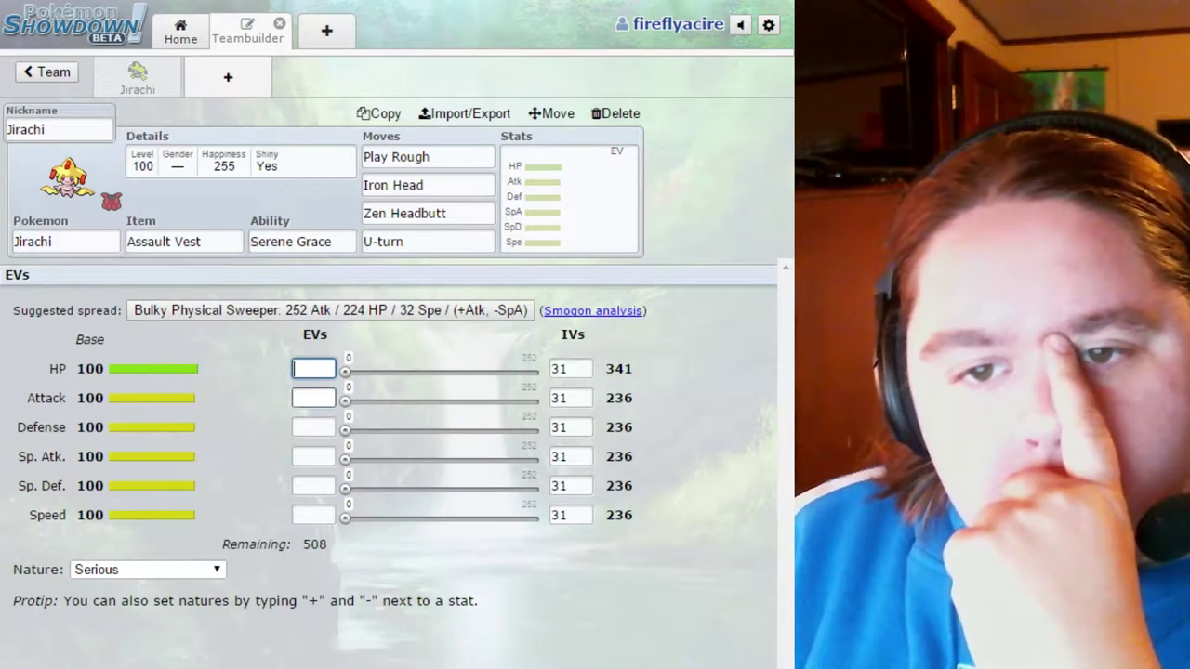
pyautogui.click(313, 398)
pyautogui.write('252')
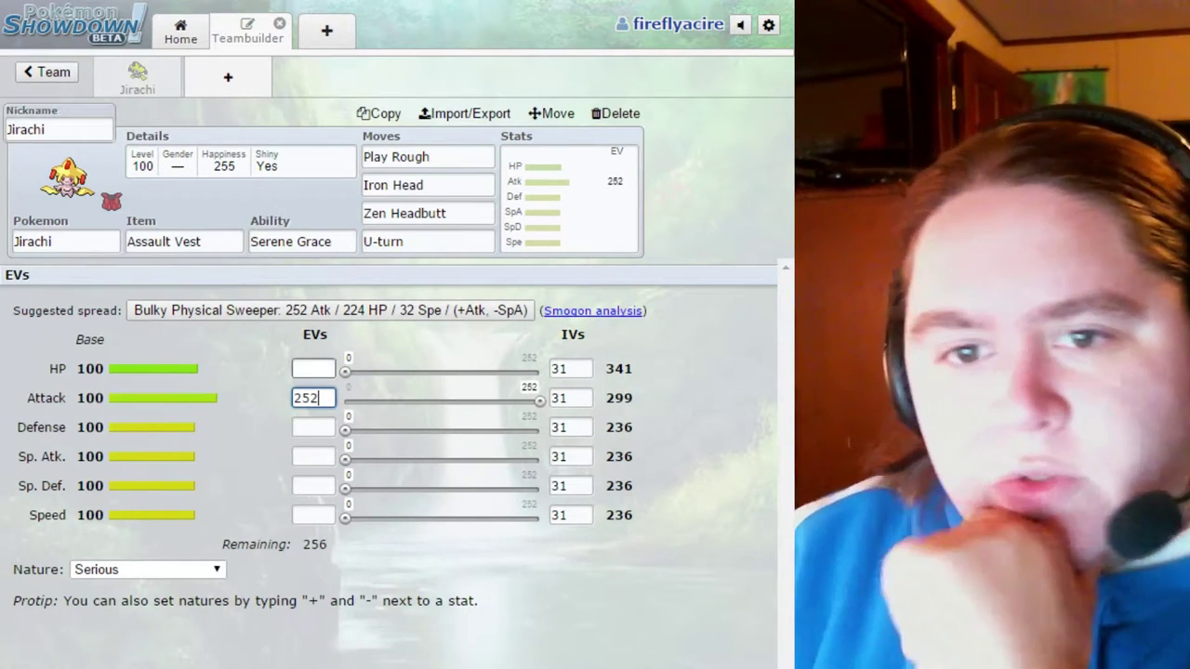
pyautogui.press('Tab')
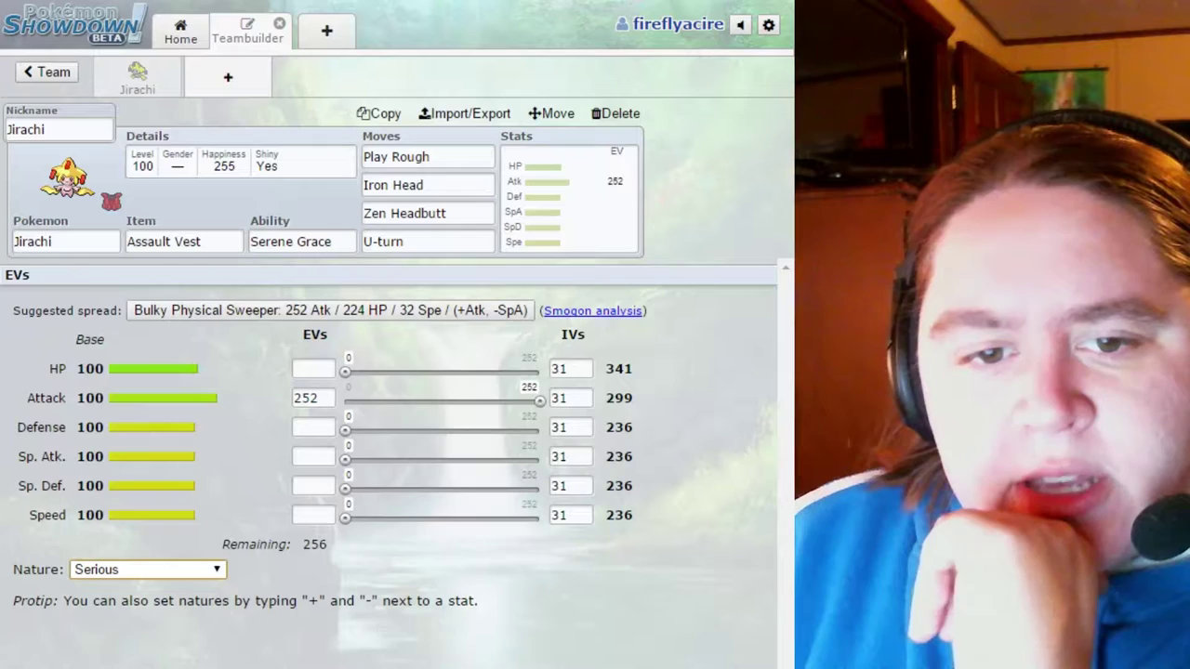
pyautogui.press('a')
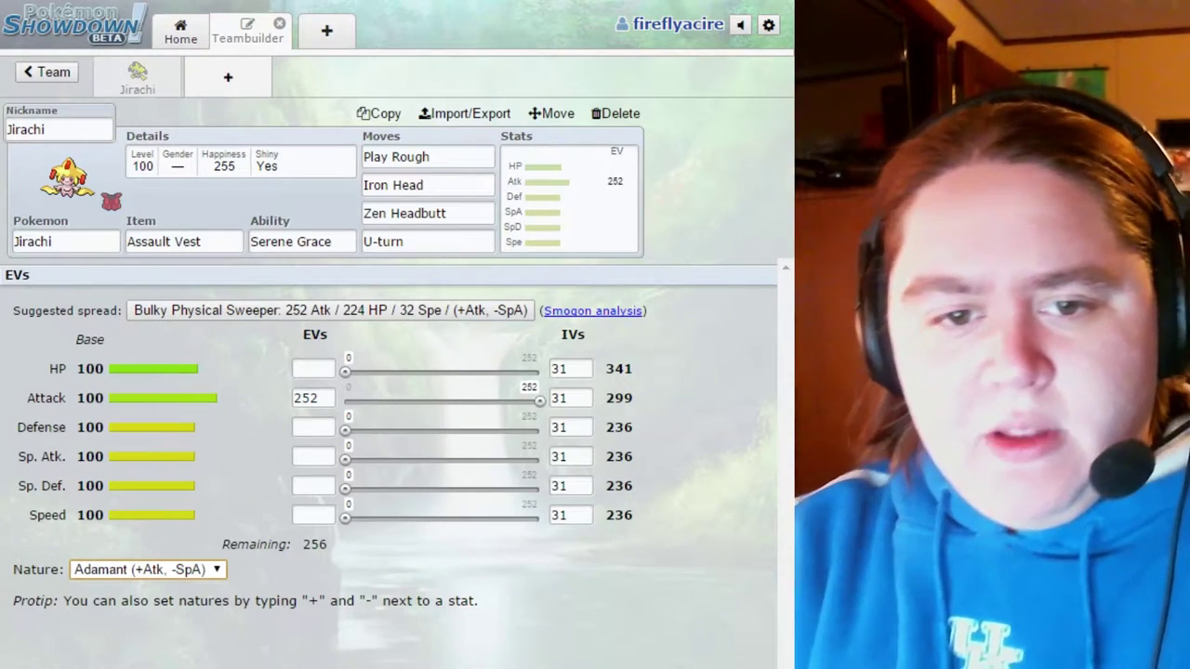
pyautogui.press('Tab')
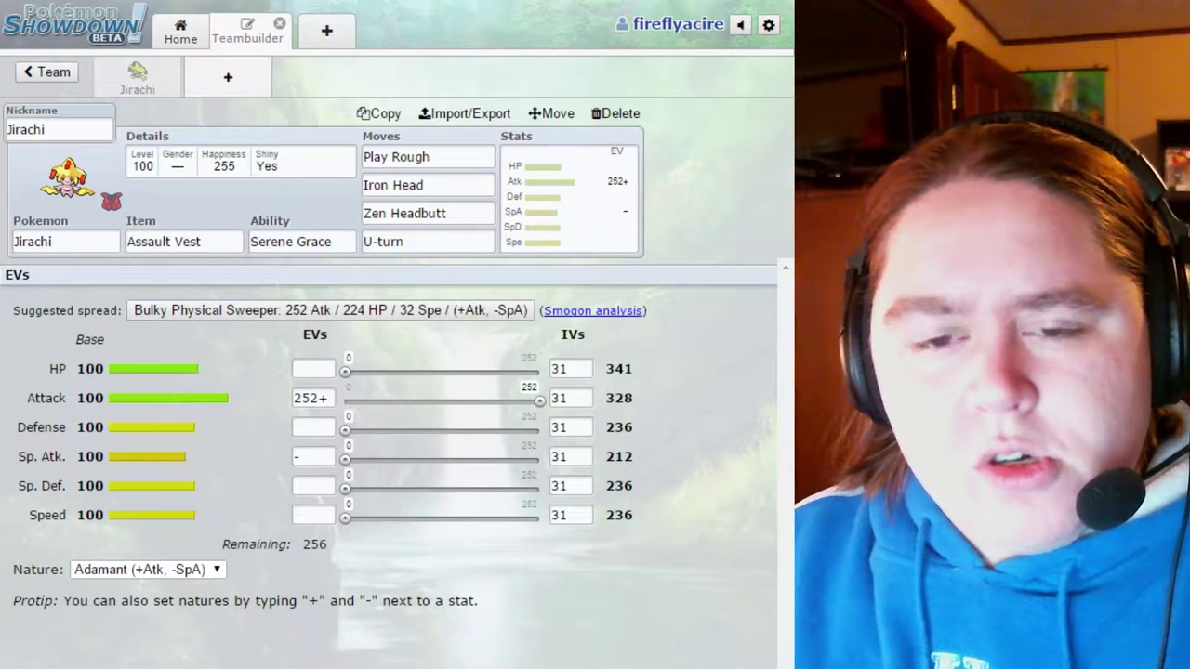
# - Set Jirachi's Speed EVs to 32 and its HP EVs to 224
pyautogui.click(314, 515)
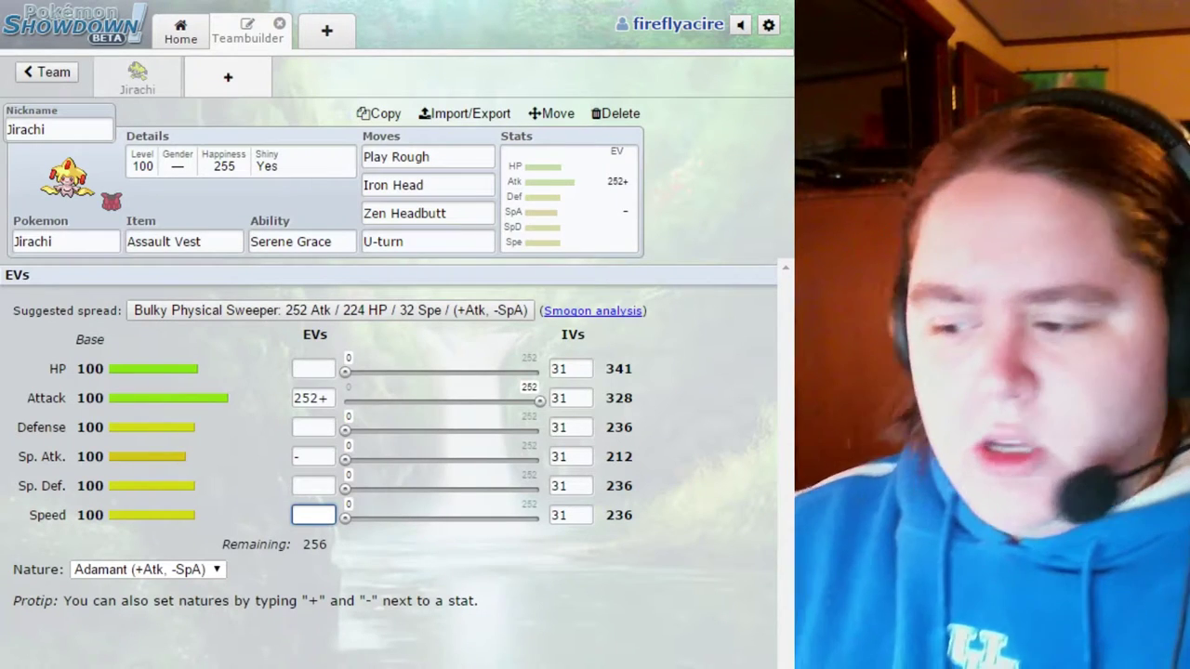
pyautogui.write('32')
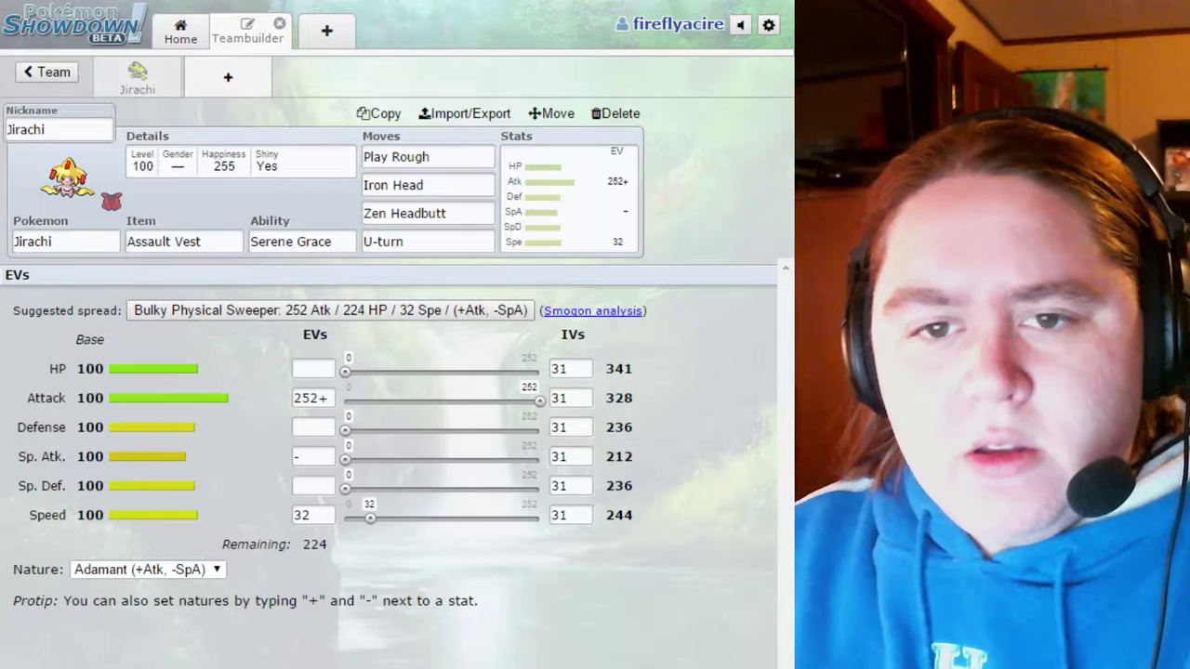
pyautogui.click(313, 368)
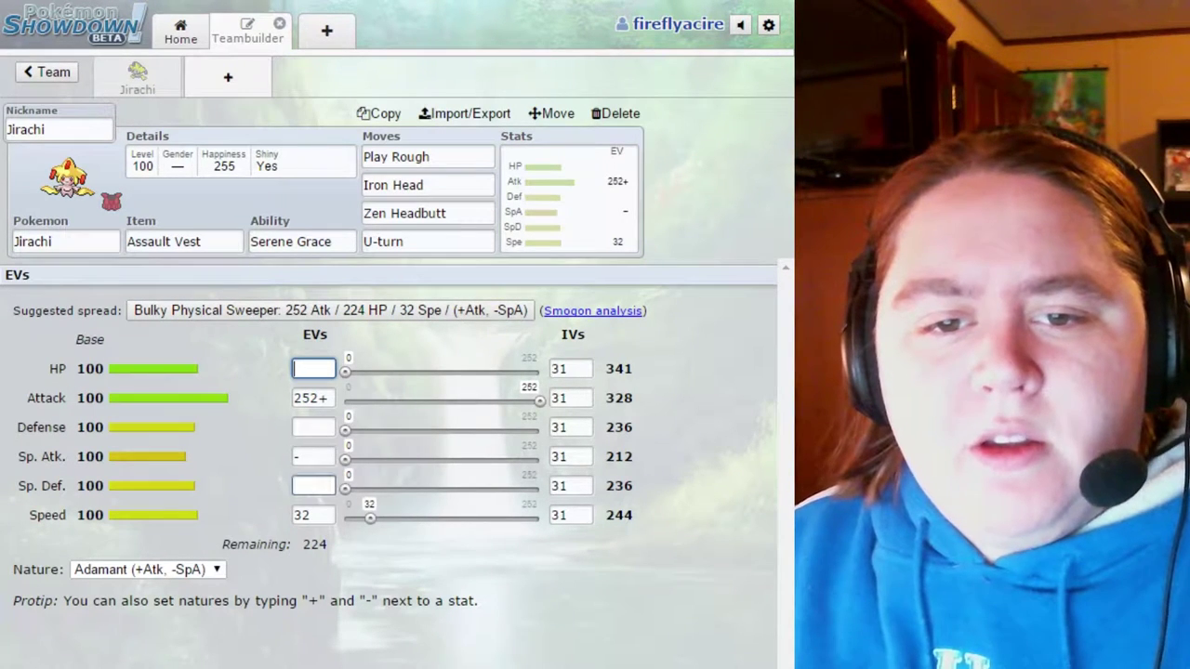
pyautogui.click(313, 485)
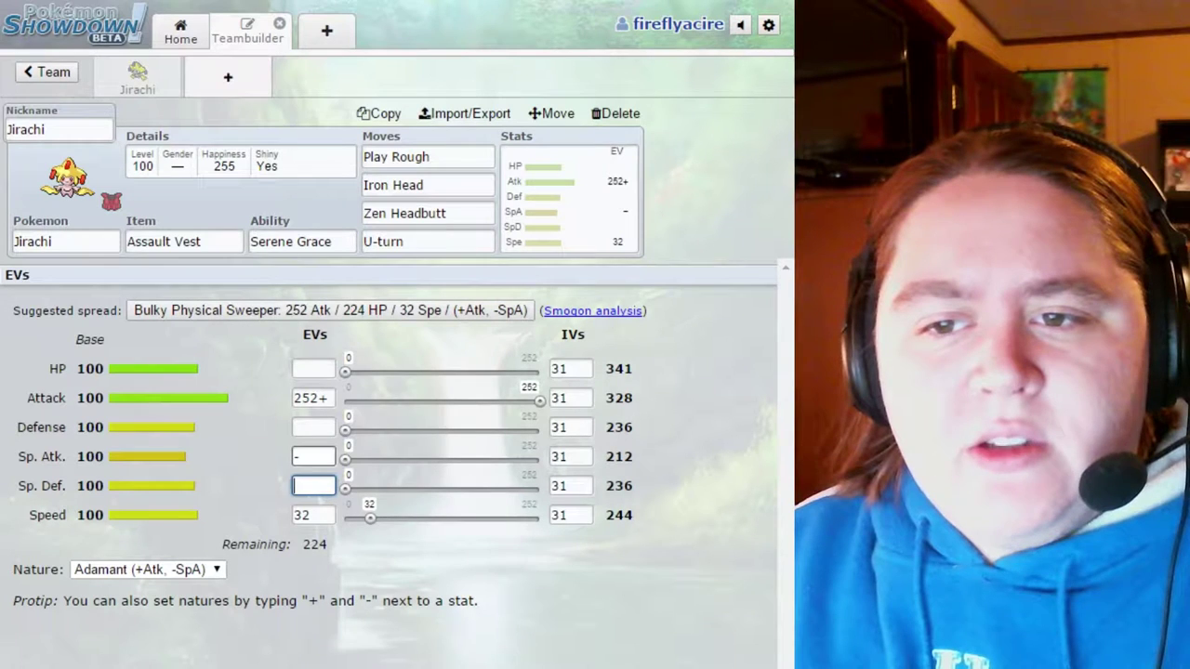
pyautogui.click(314, 369)
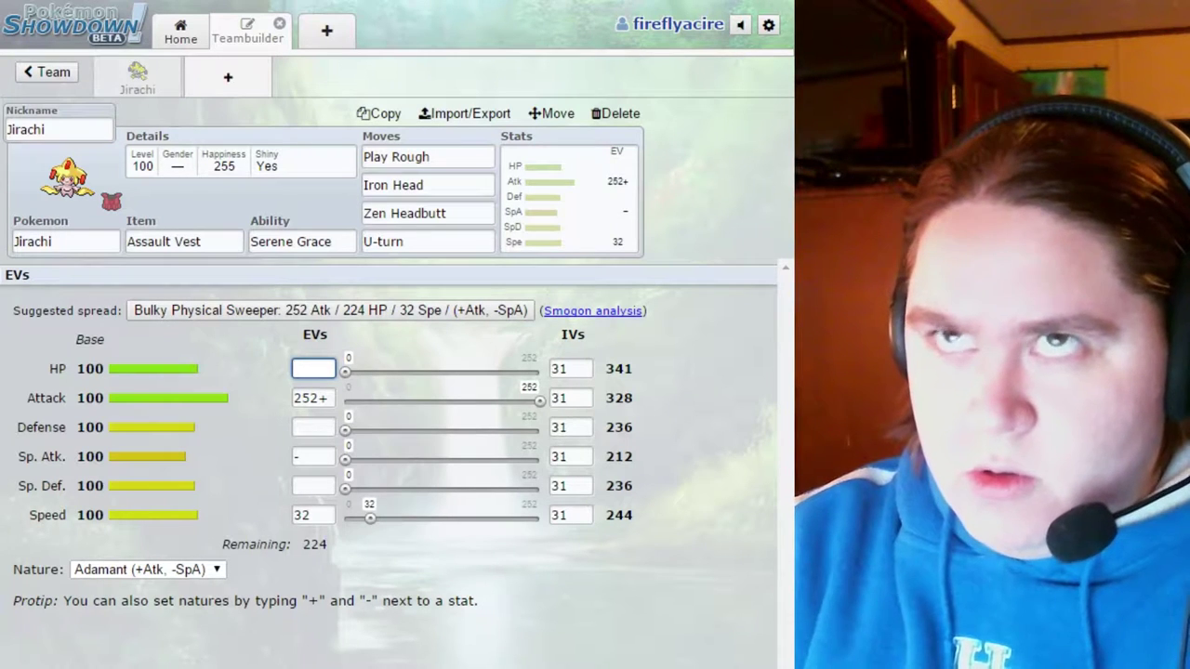
pyautogui.write('224')
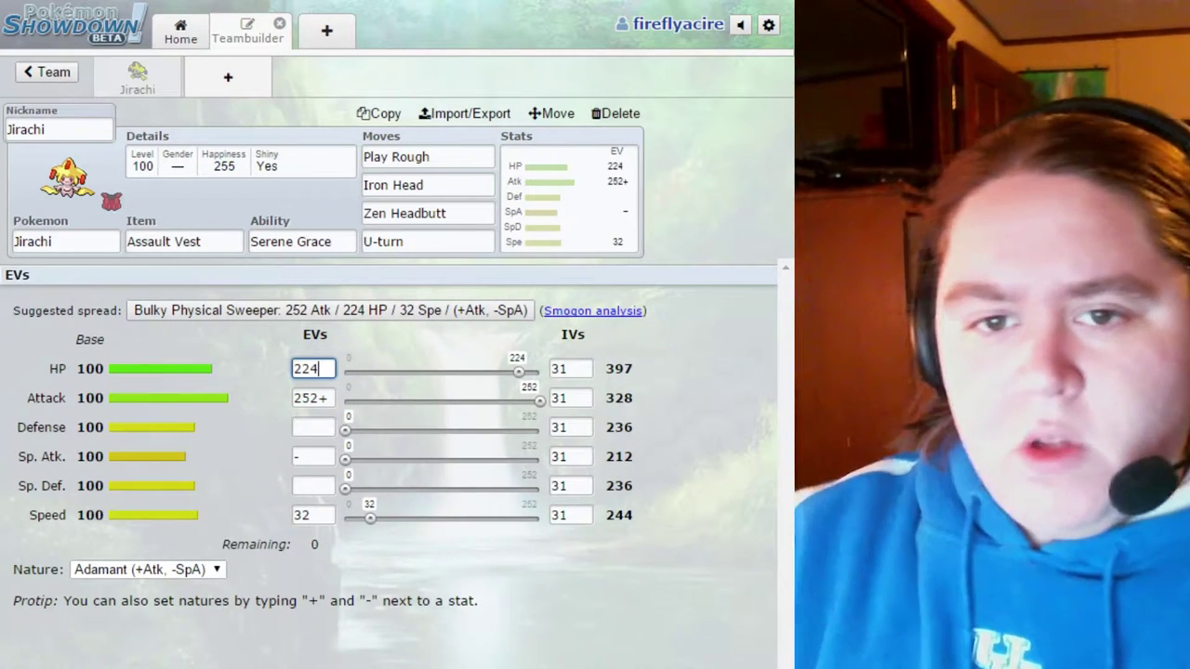
pyautogui.press('Return')
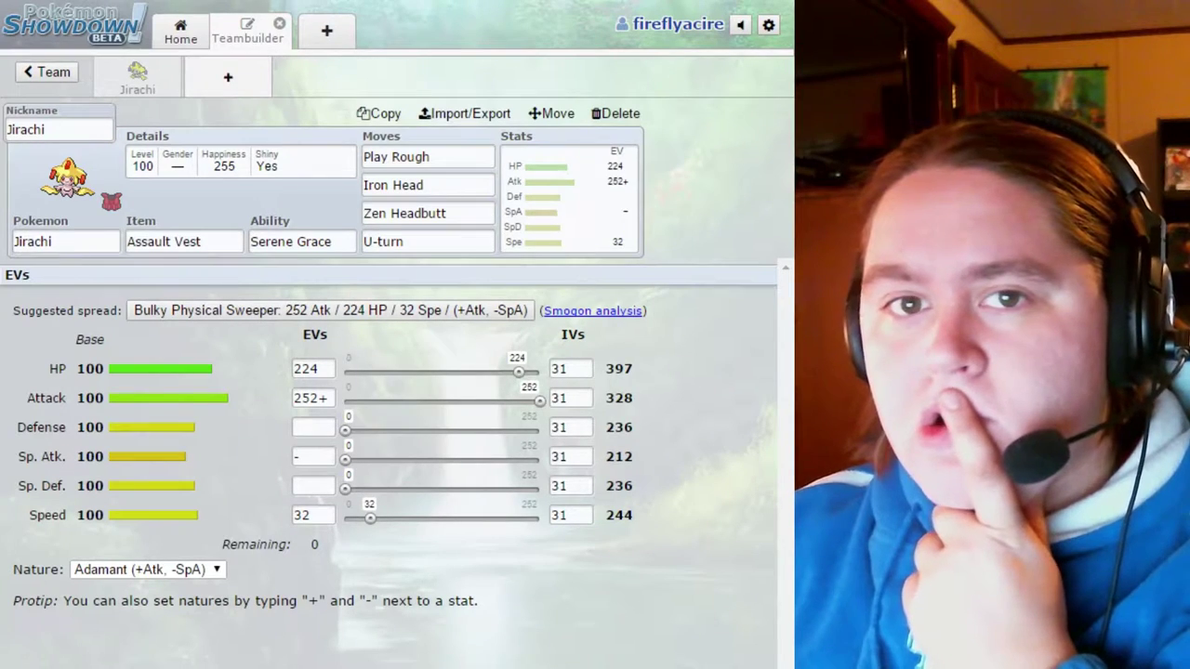
# - Add Vaporeon as the team's second Pokémon and set its gender to Female
pyautogui.click(228, 77)
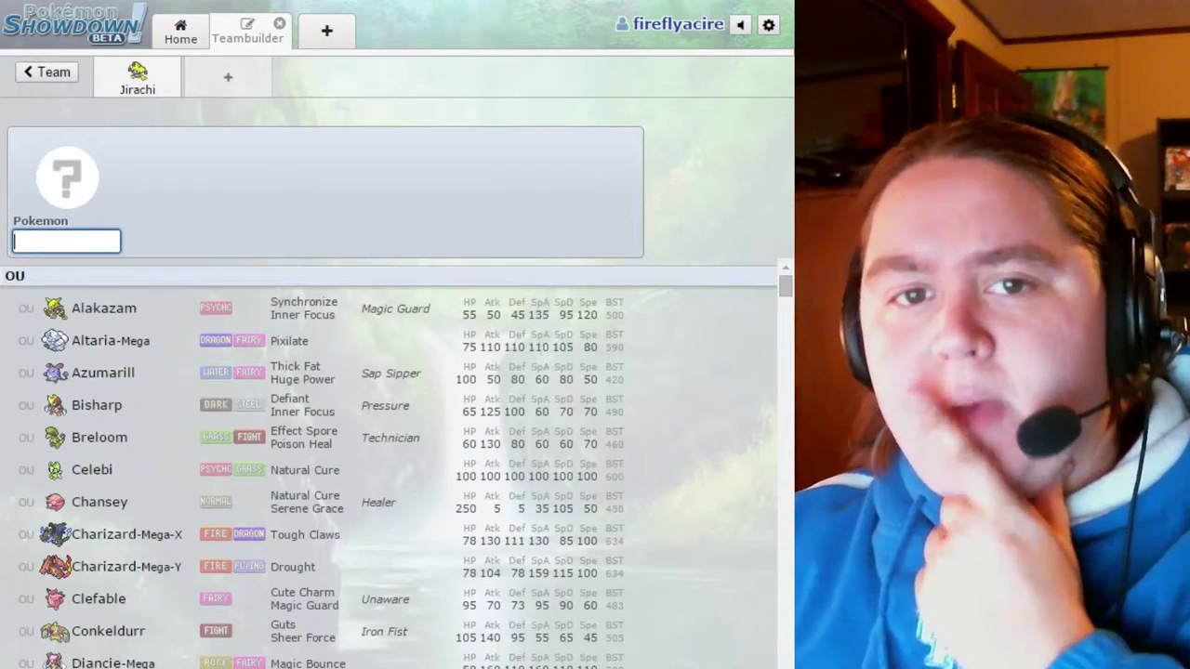
pyautogui.write('vap')
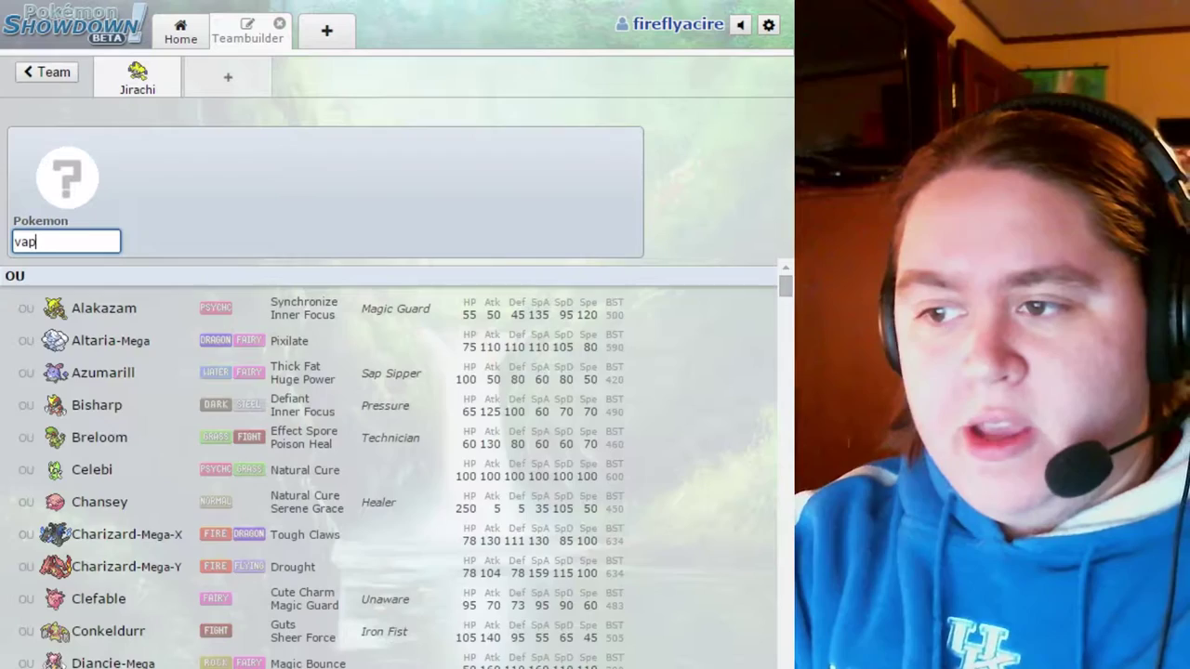
pyautogui.press('Return')
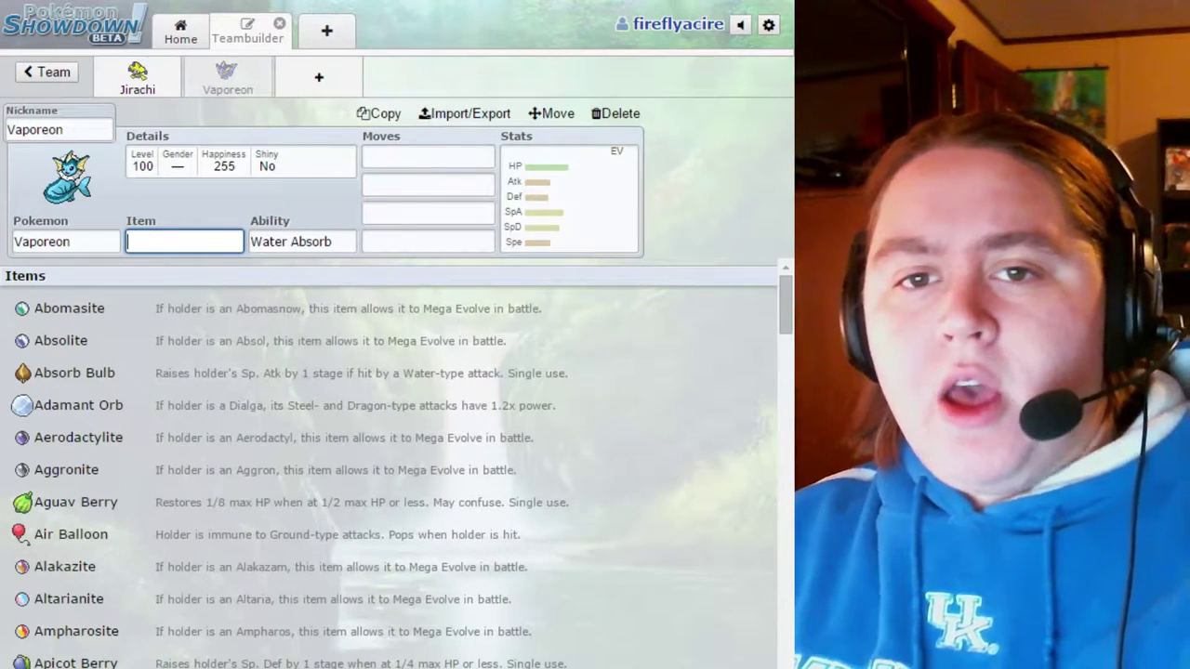
pyautogui.click(240, 161)
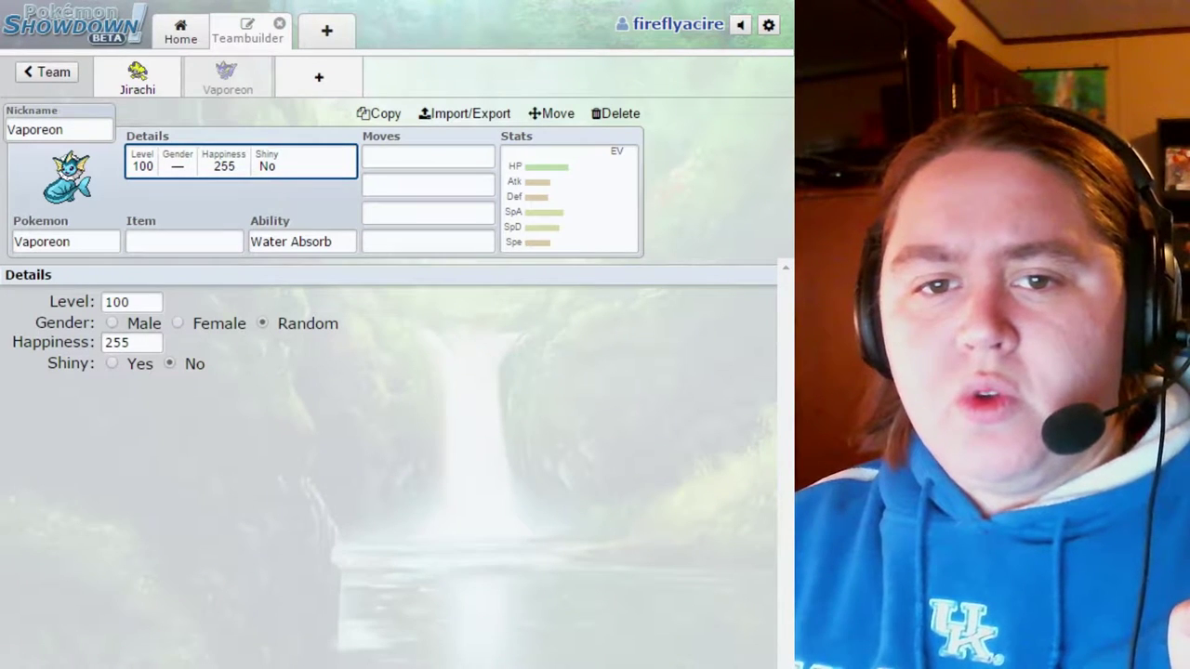
pyautogui.click(178, 322)
# - Equip Vaporeon with the Sitrus Berry and keep Water Absorb as its ability
pyautogui.click(184, 241)
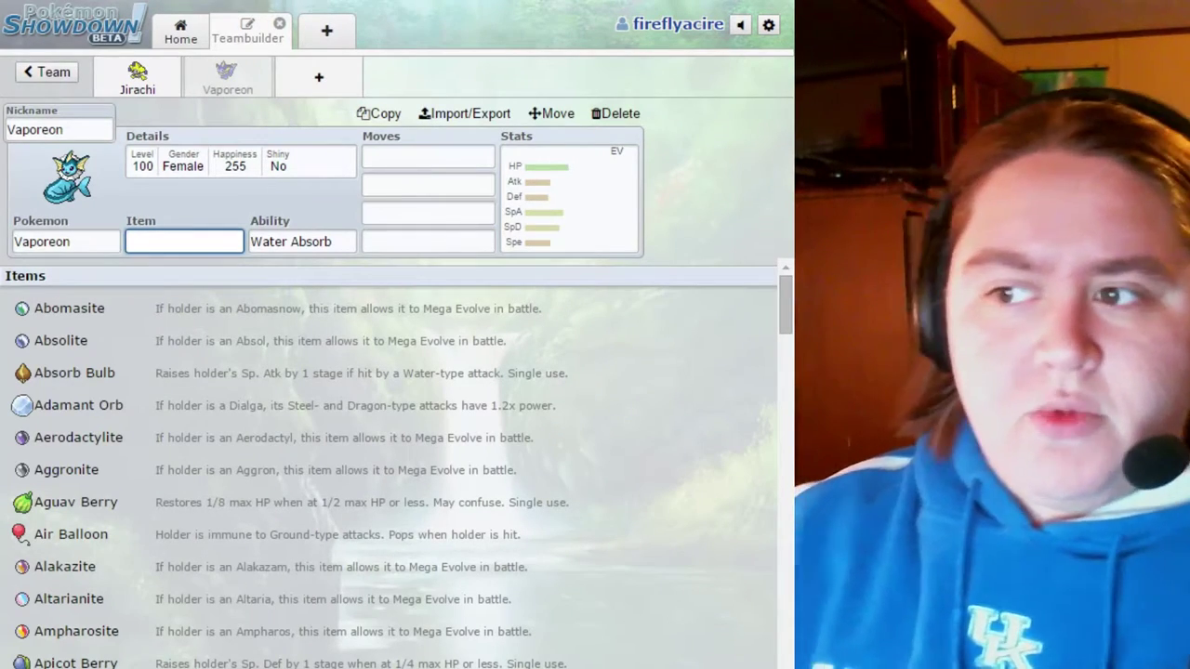
pyautogui.write('S')
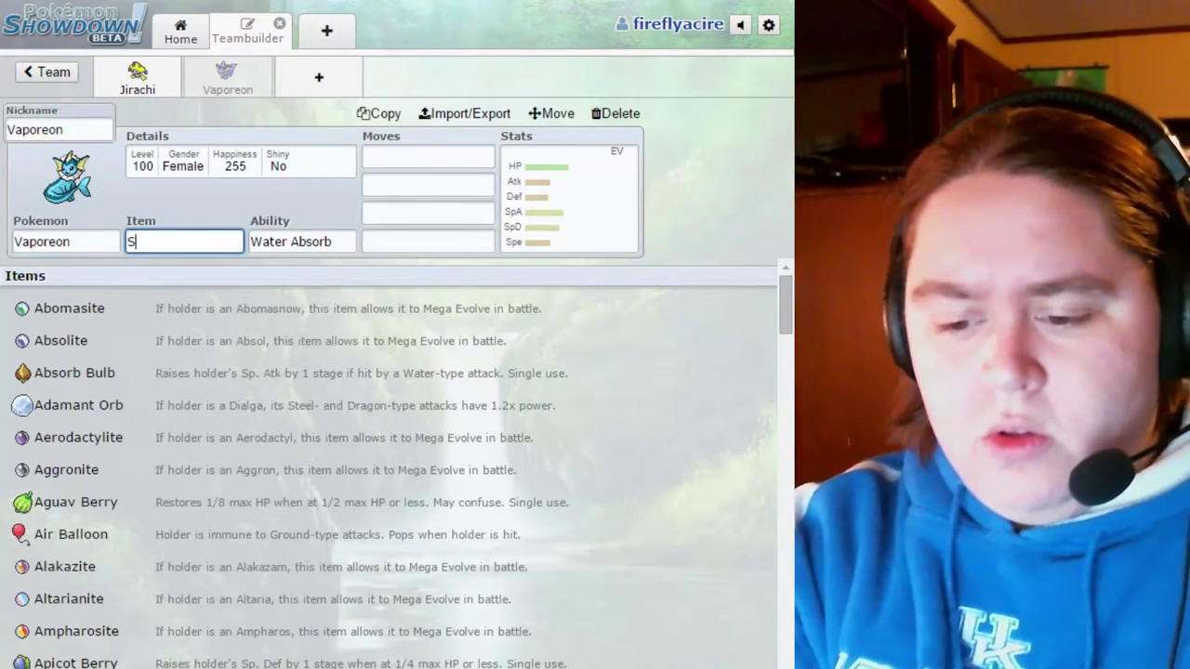
pyautogui.write('it')
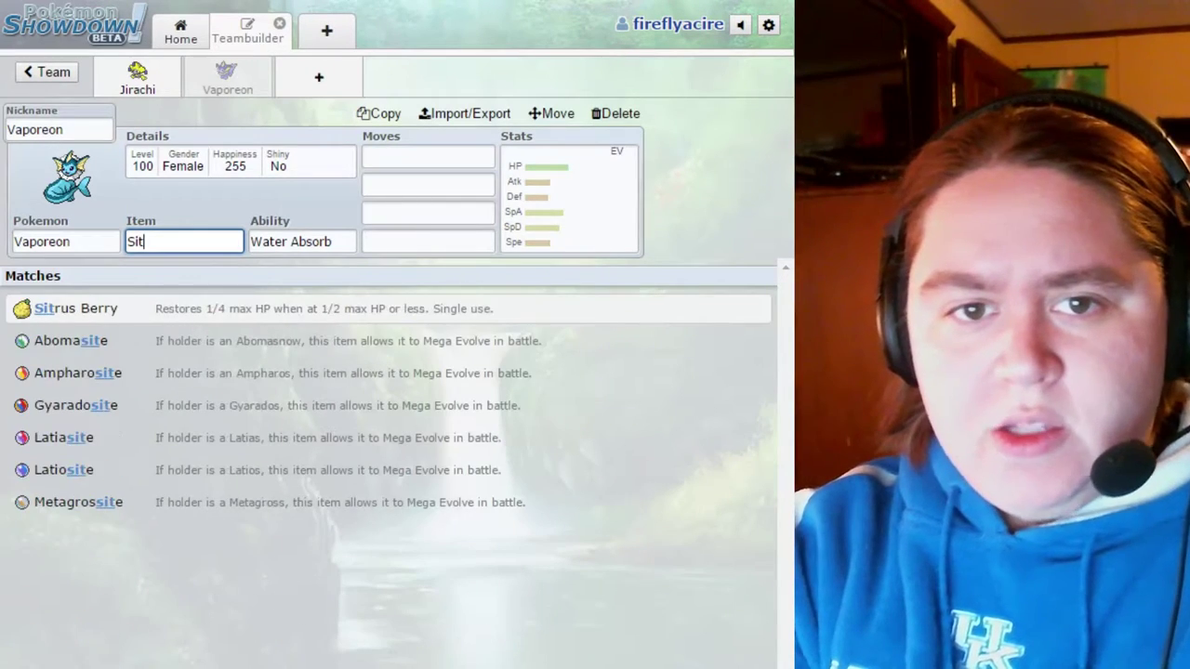
pyautogui.press('Tab')
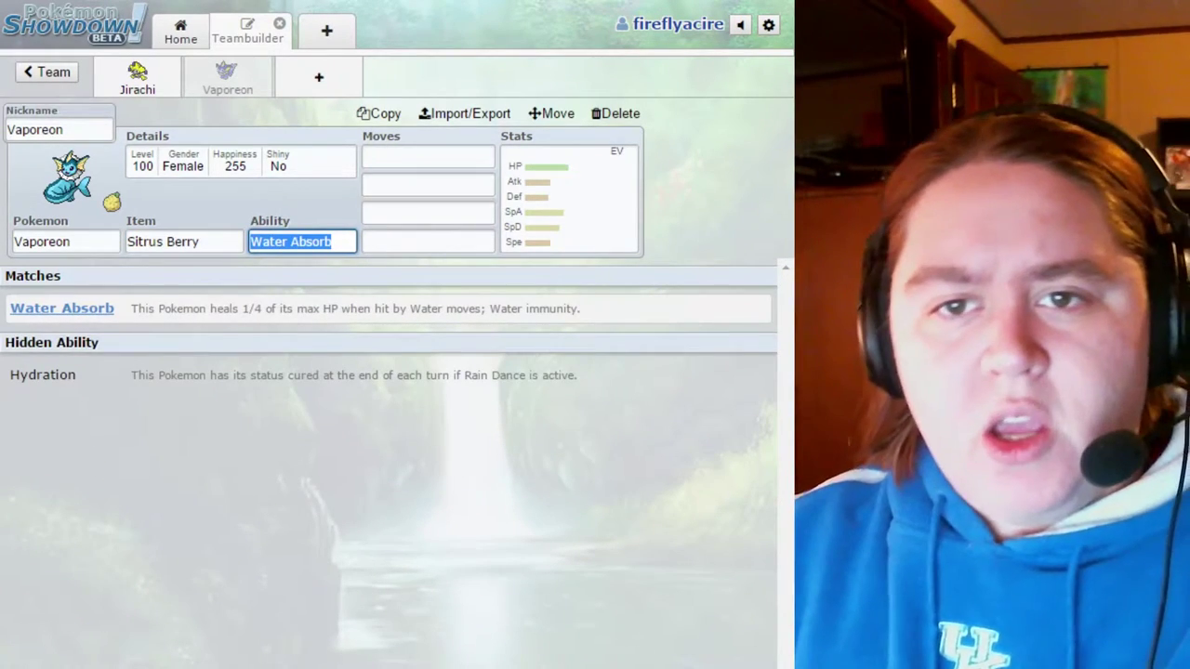
pyautogui.press('Tab')
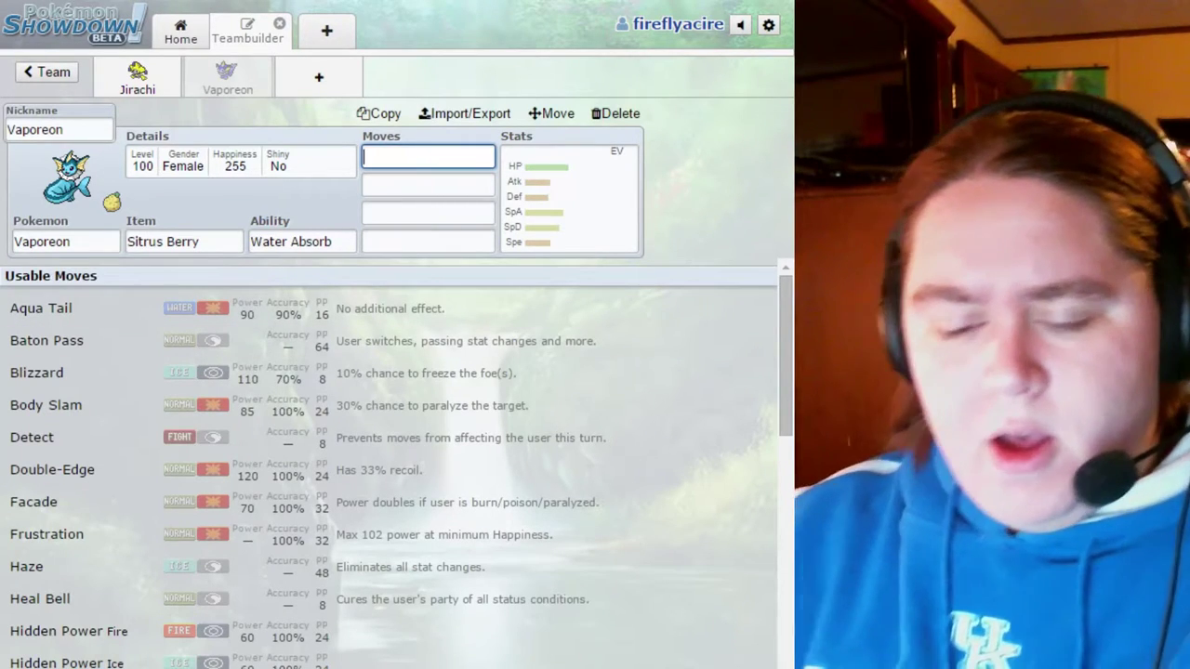
# - Give Vaporeon the four moves Wish, Heal Bell, Scald and Ice Beam
pyautogui.write('Wish')
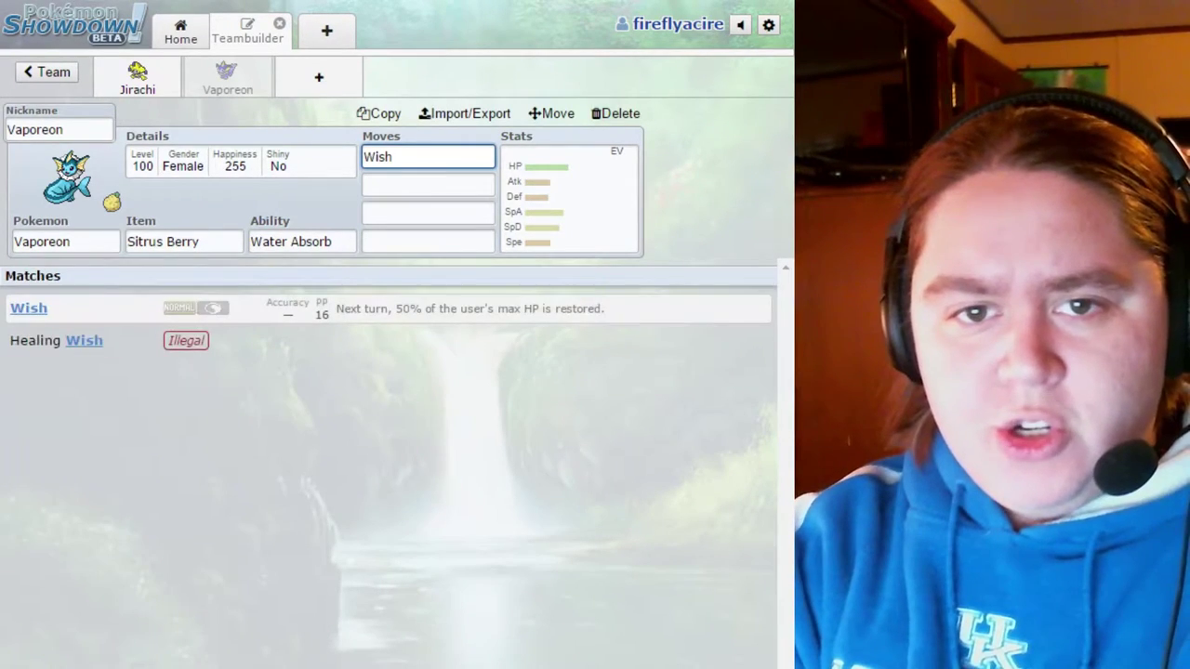
pyautogui.press('Tab')
pyautogui.write('Heal')
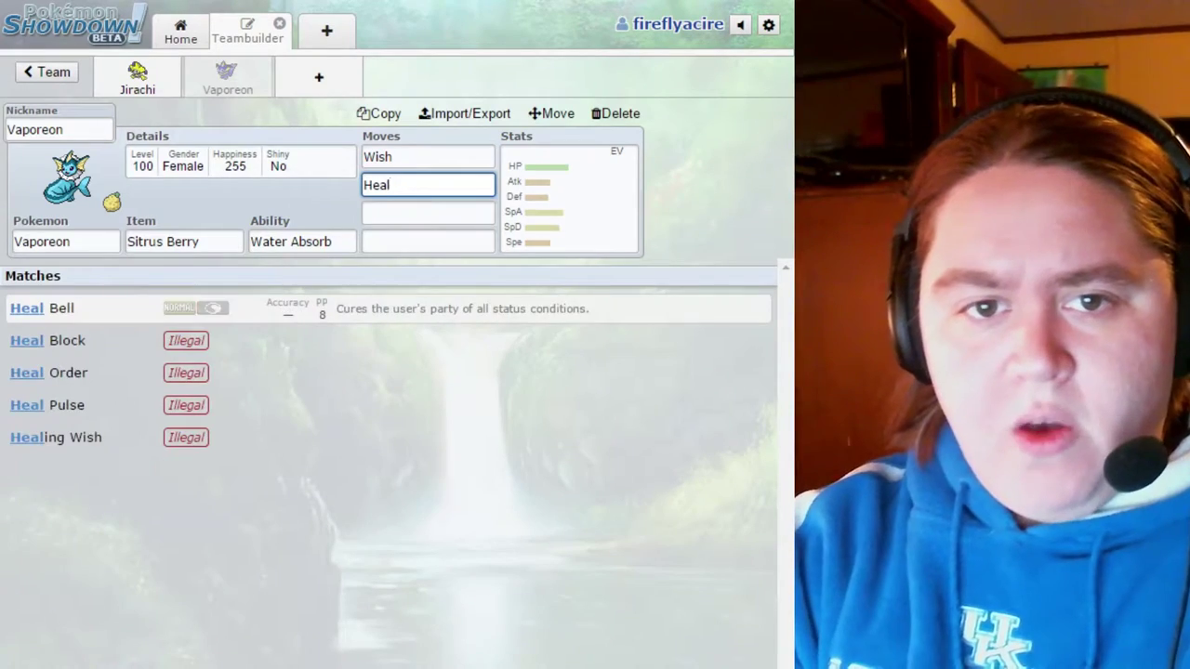
pyautogui.press('Return')
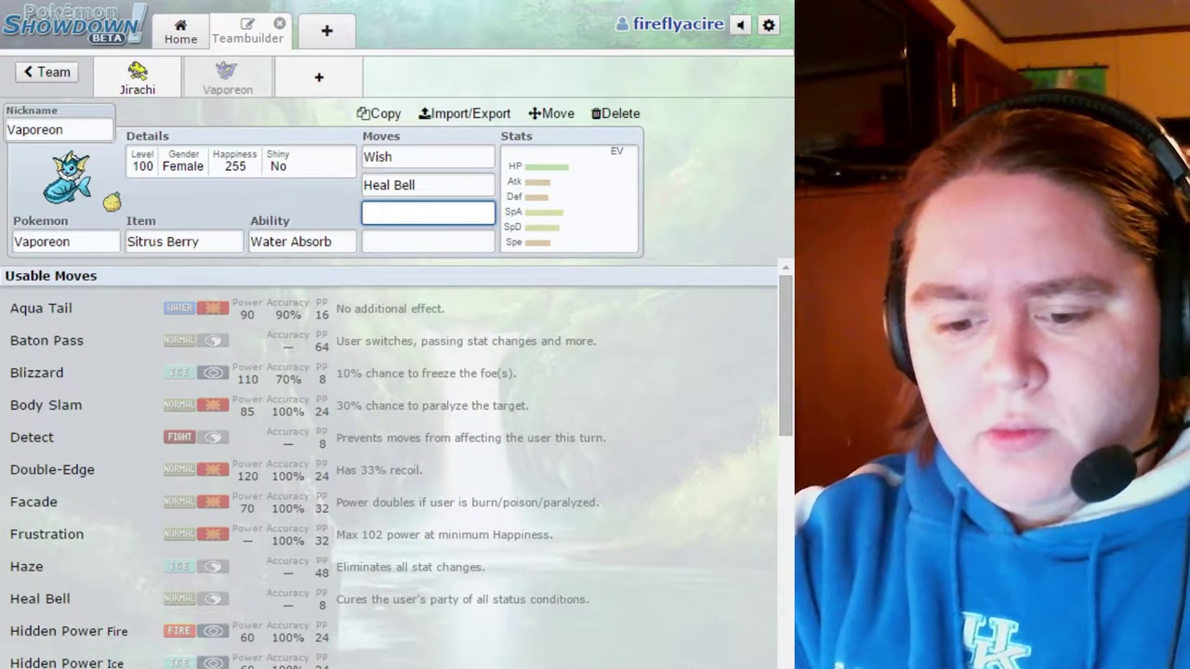
pyautogui.write('sca')
pyautogui.press('Return')
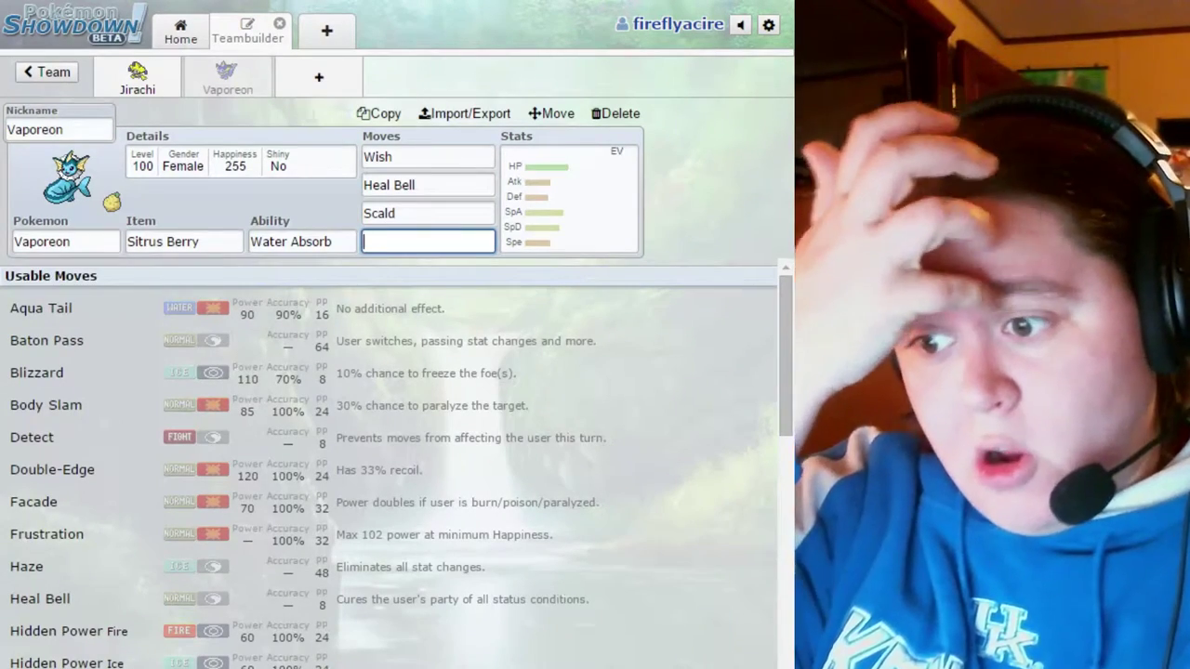
pyautogui.write('ice')
pyautogui.press('Return')
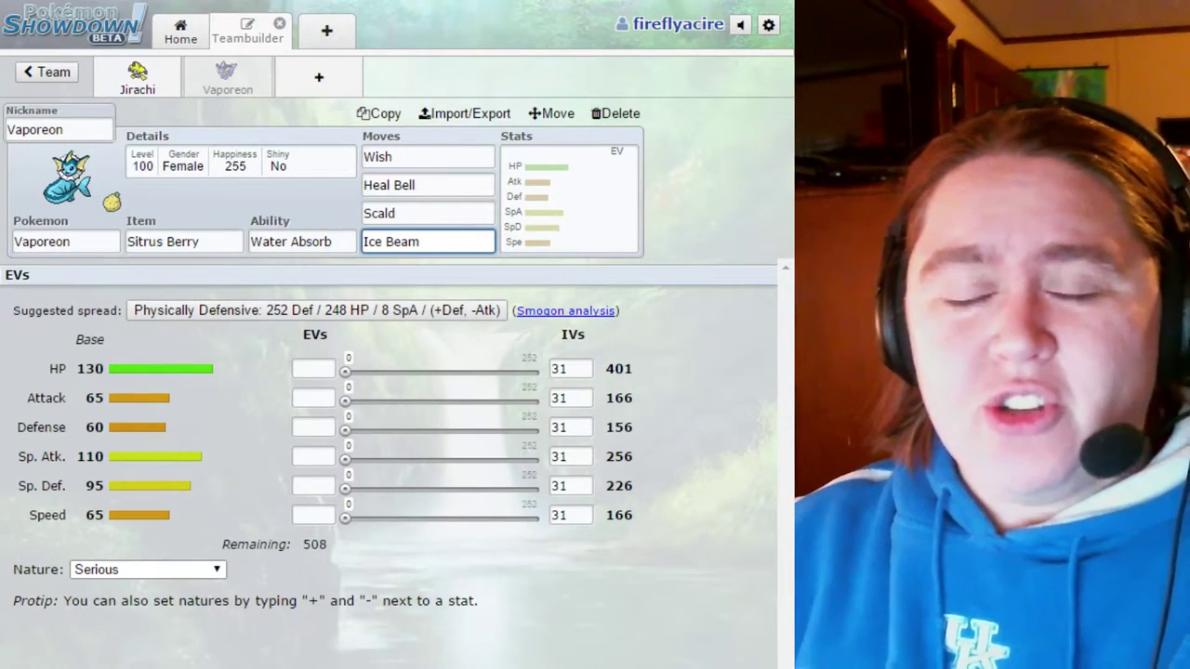
# - Set Vaporeon's nature to Bold (+Def, -Atk)
pyautogui.click(148, 569)
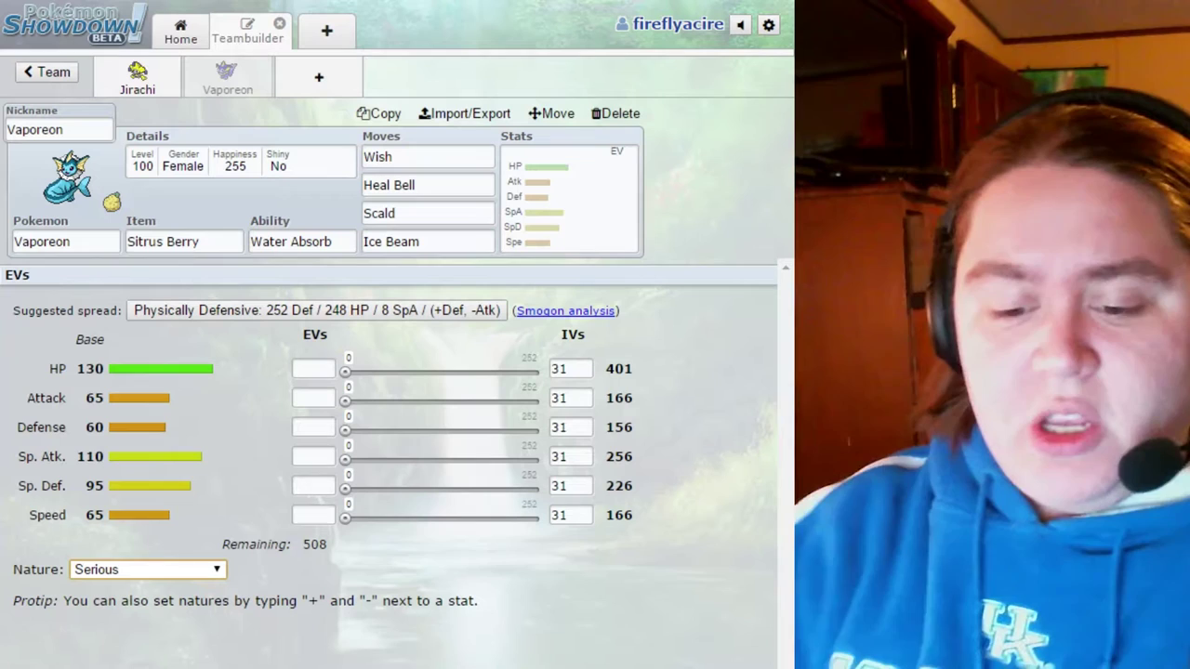
pyautogui.press('b')
pyautogui.press('o')
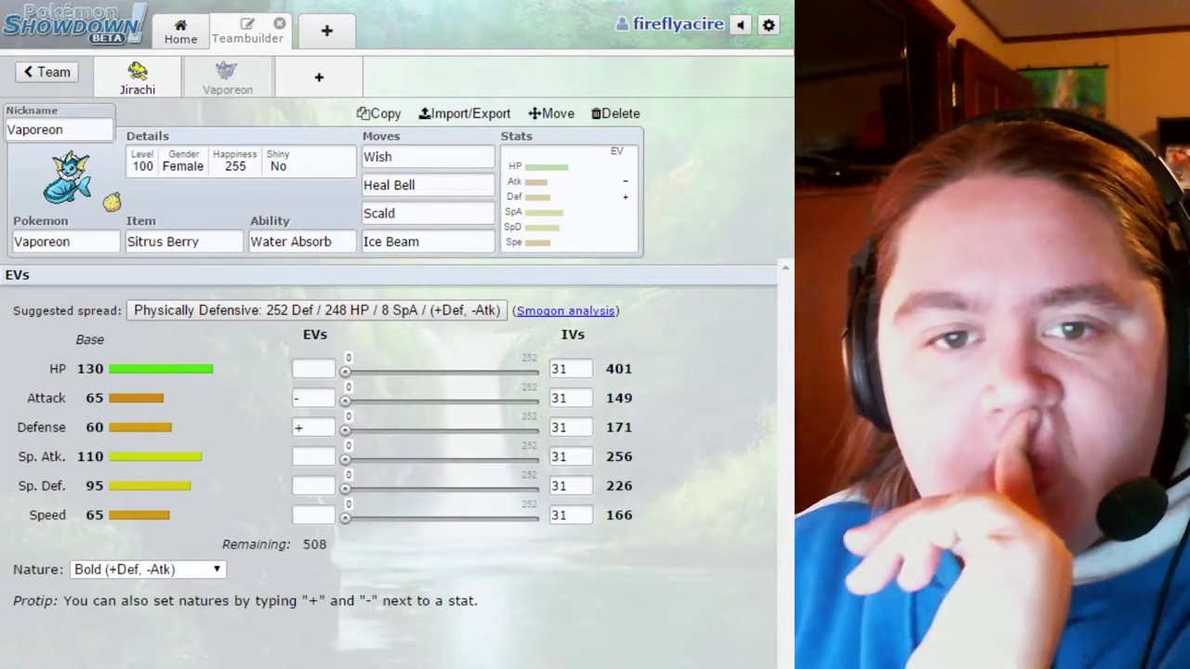
# - Set Vaporeon's EVs to 248 HP, 8 Special Attack and 252 Defense
pyautogui.click(312, 368)
pyautogui.write('248')
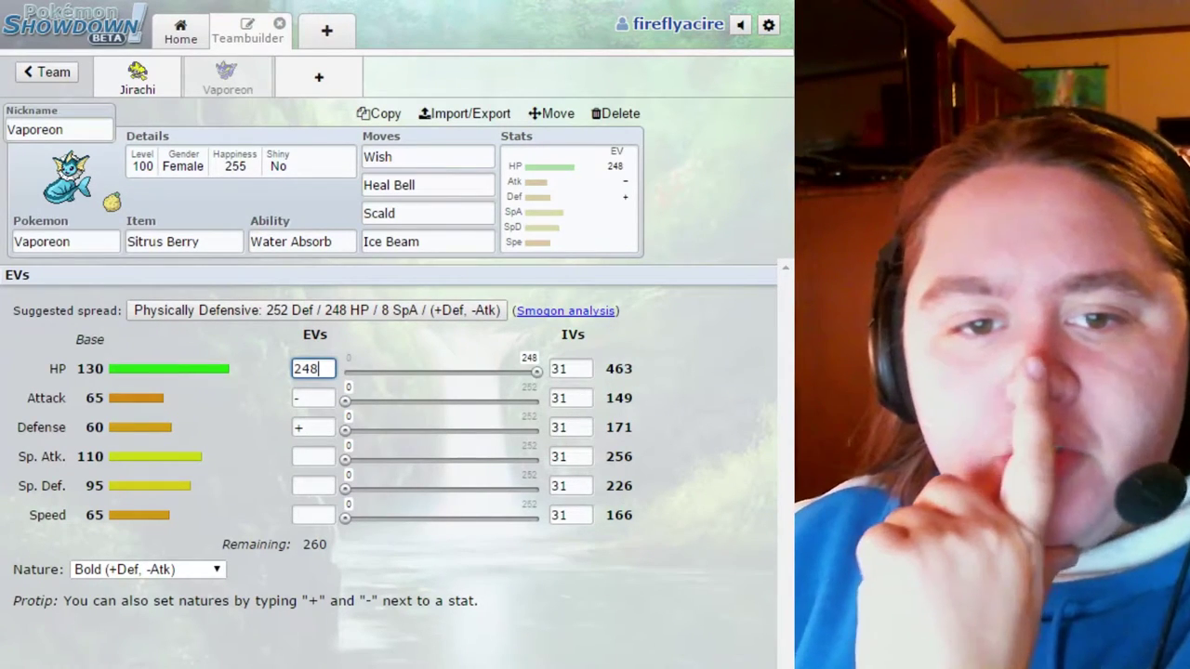
pyautogui.click(312, 456)
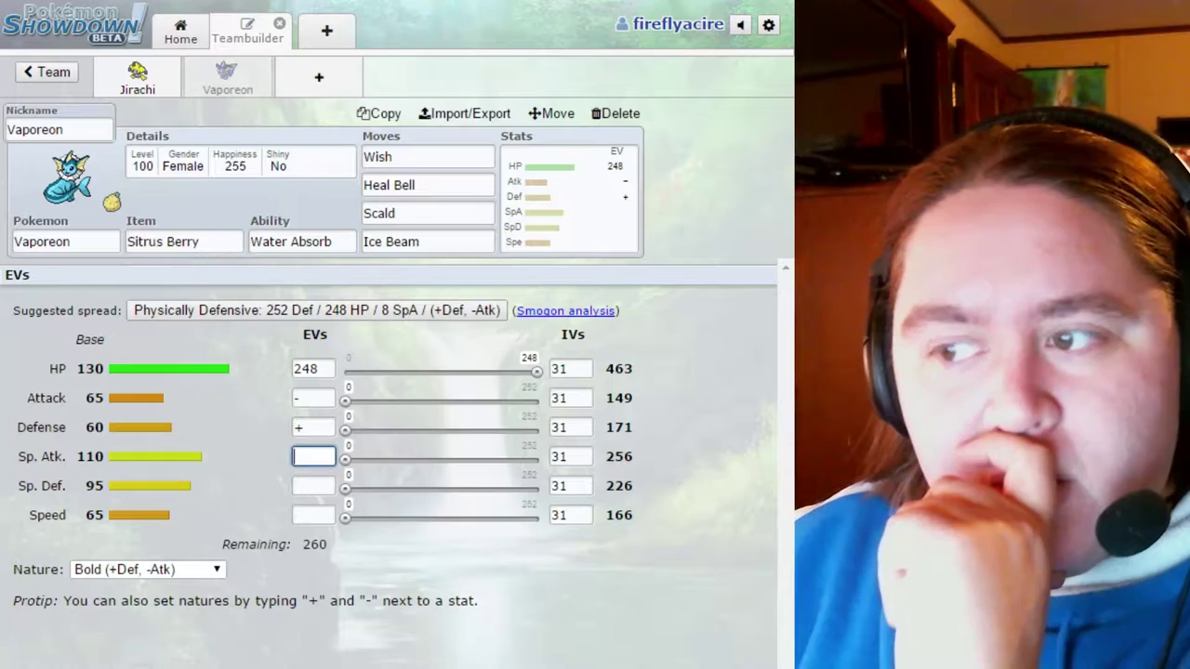
pyautogui.write('8')
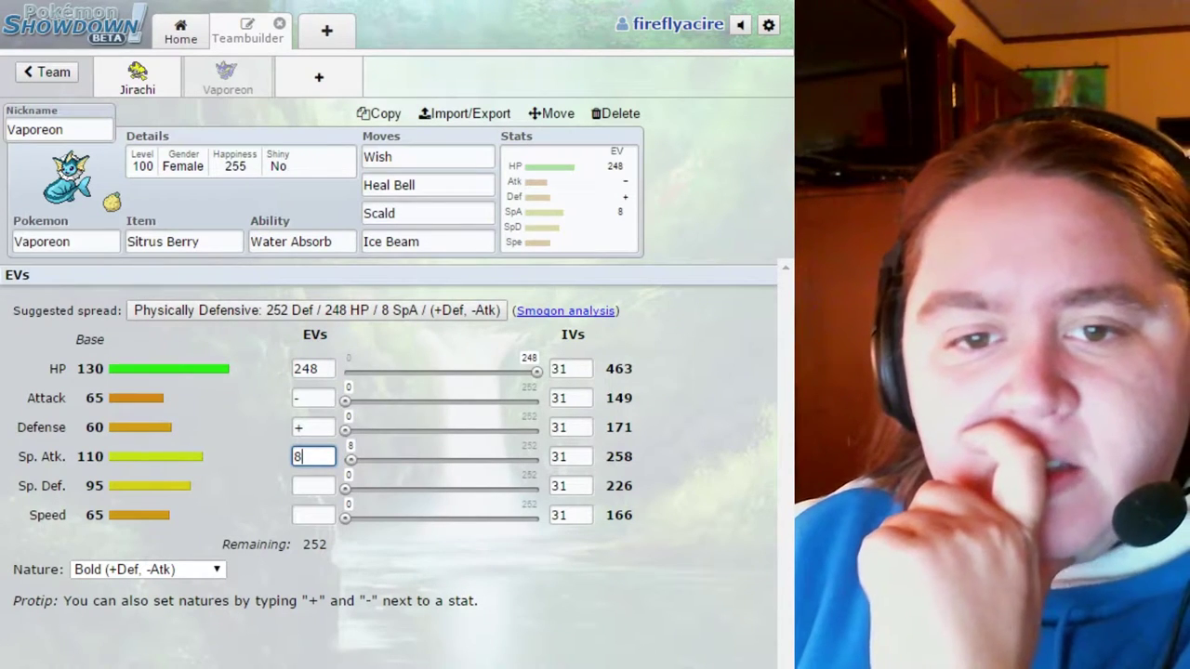
pyautogui.press('Tab')
pyautogui.press('Tab')
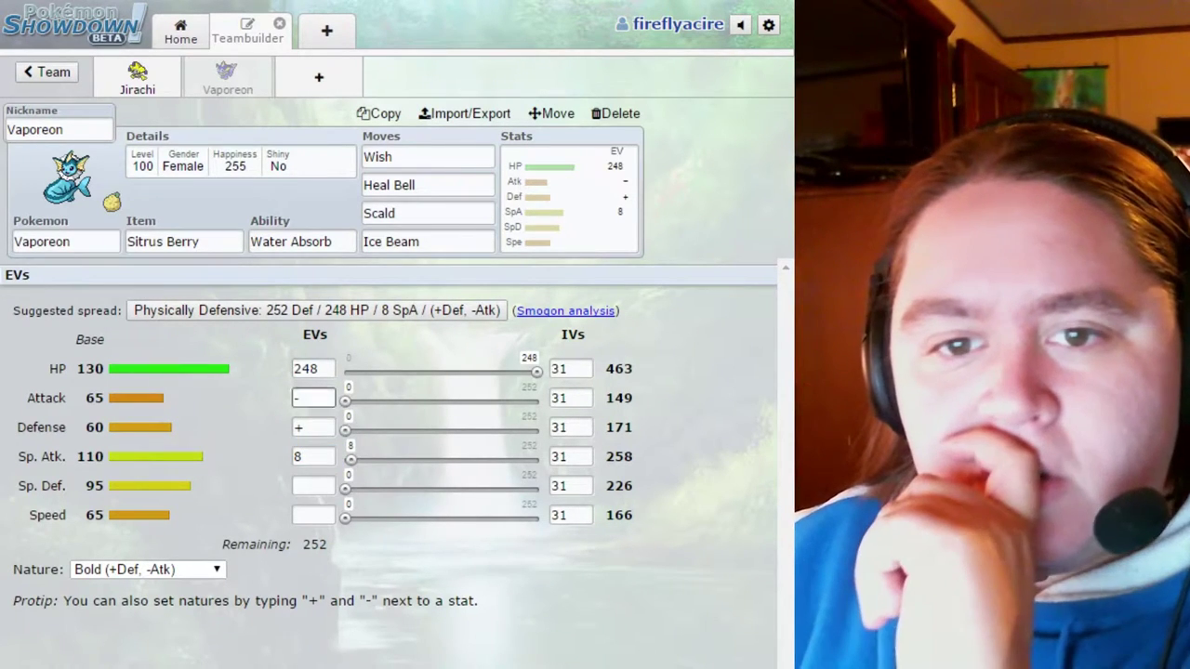
pyautogui.click(312, 427)
pyautogui.write('252')
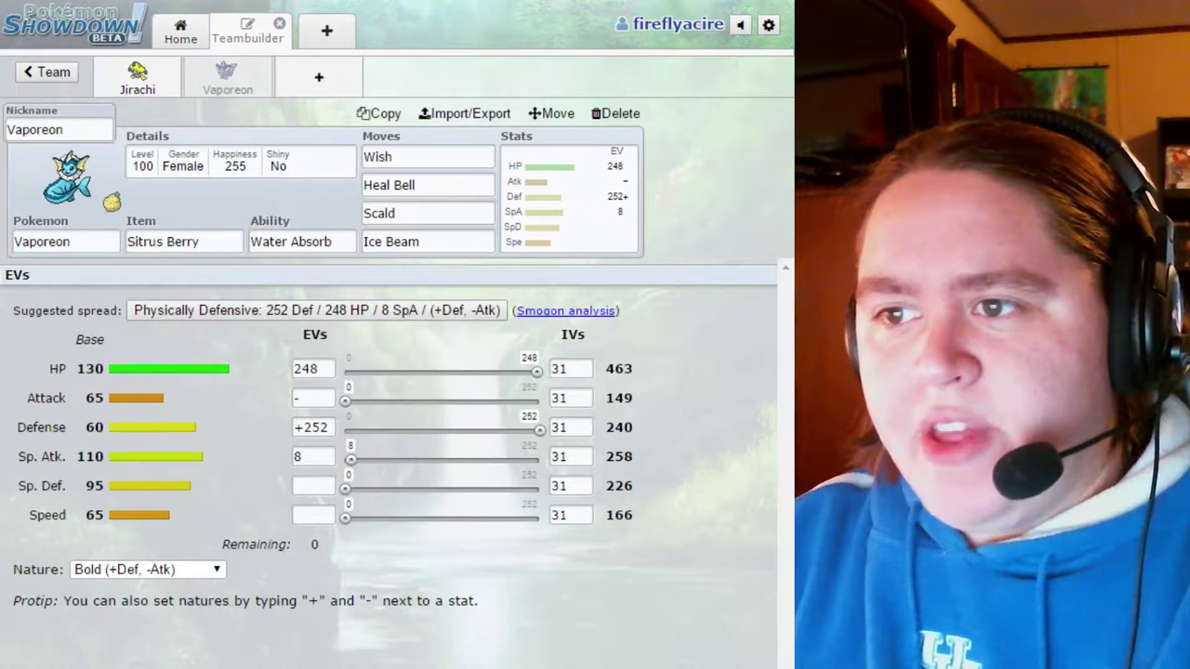
# - Add Chansey as the team's third Pokémon
pyautogui.click(319, 76)
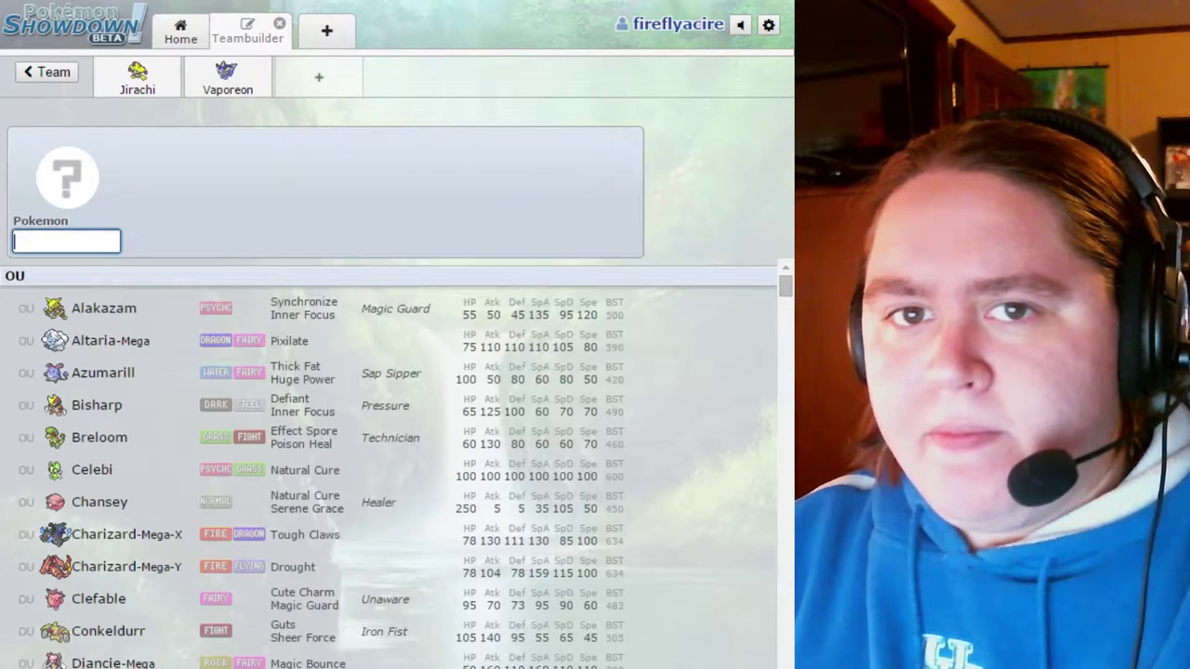
pyautogui.write('Ch')
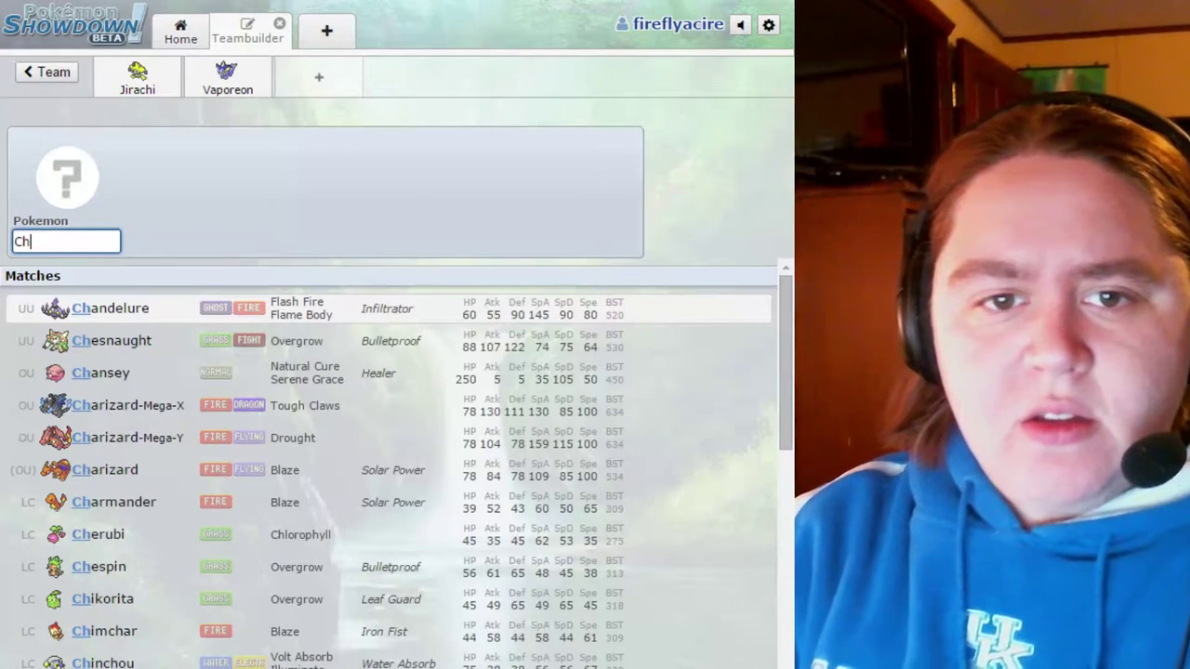
pyautogui.press('Down')
pyautogui.press('Down')
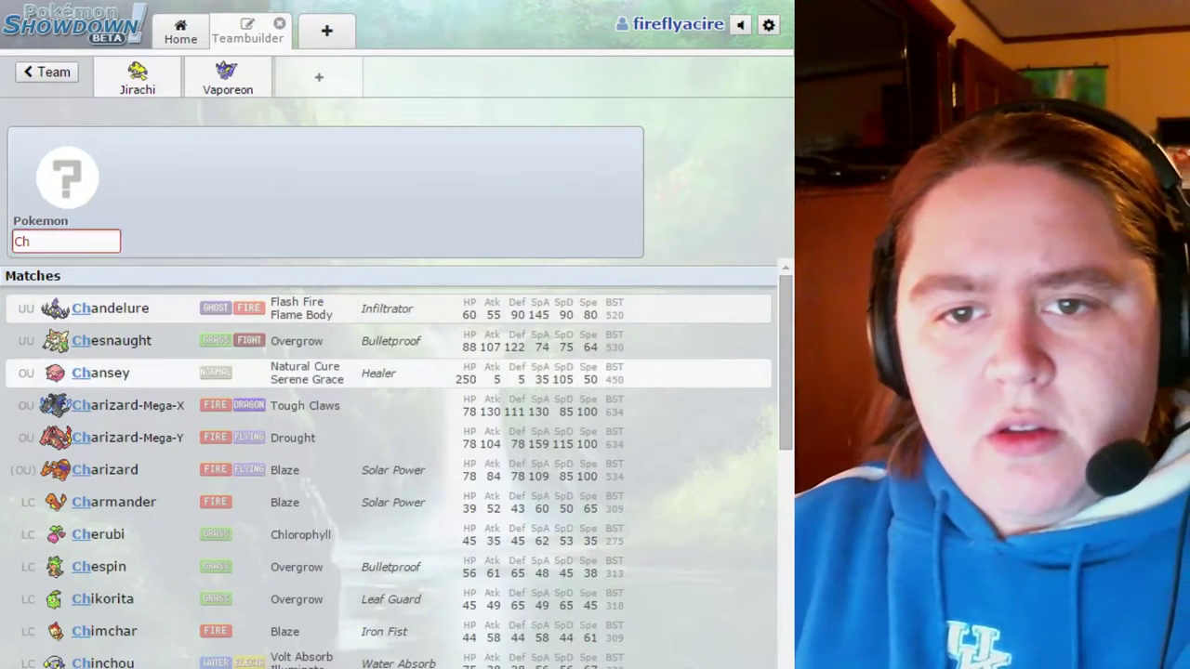
pyautogui.press('Return')
pyautogui.press('Tab')
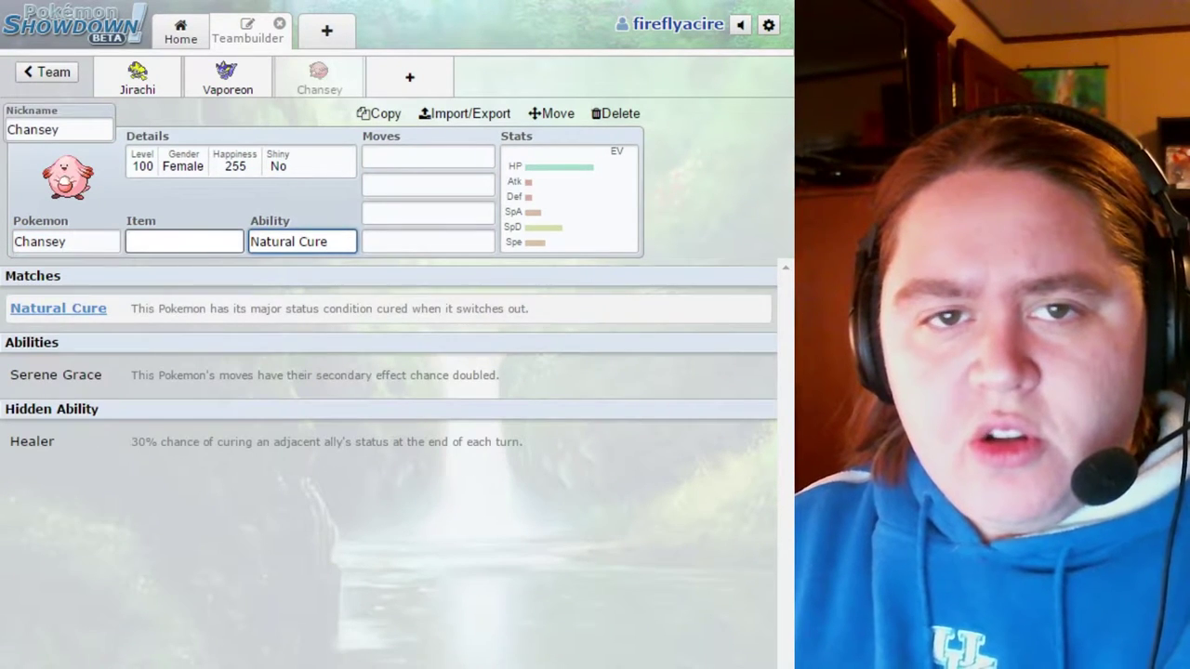
# - Equip Chansey with the Eviolite and keep Natural Cure as its ability
pyautogui.click(183, 241)
pyautogui.write('ev')
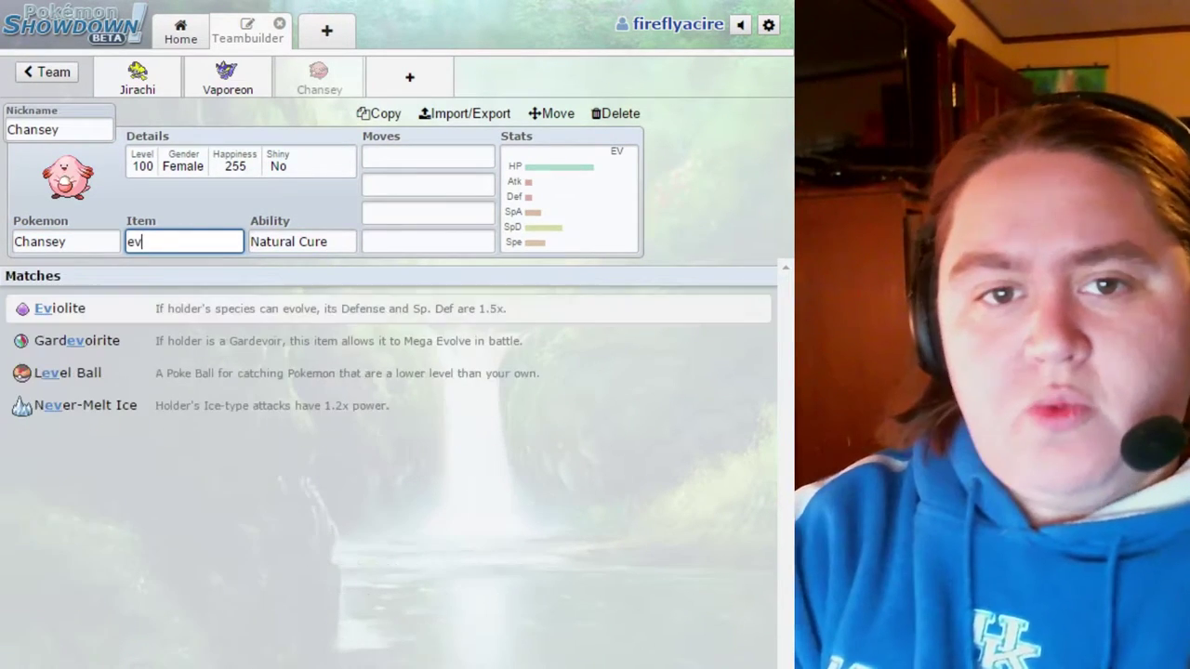
pyautogui.press('Return')
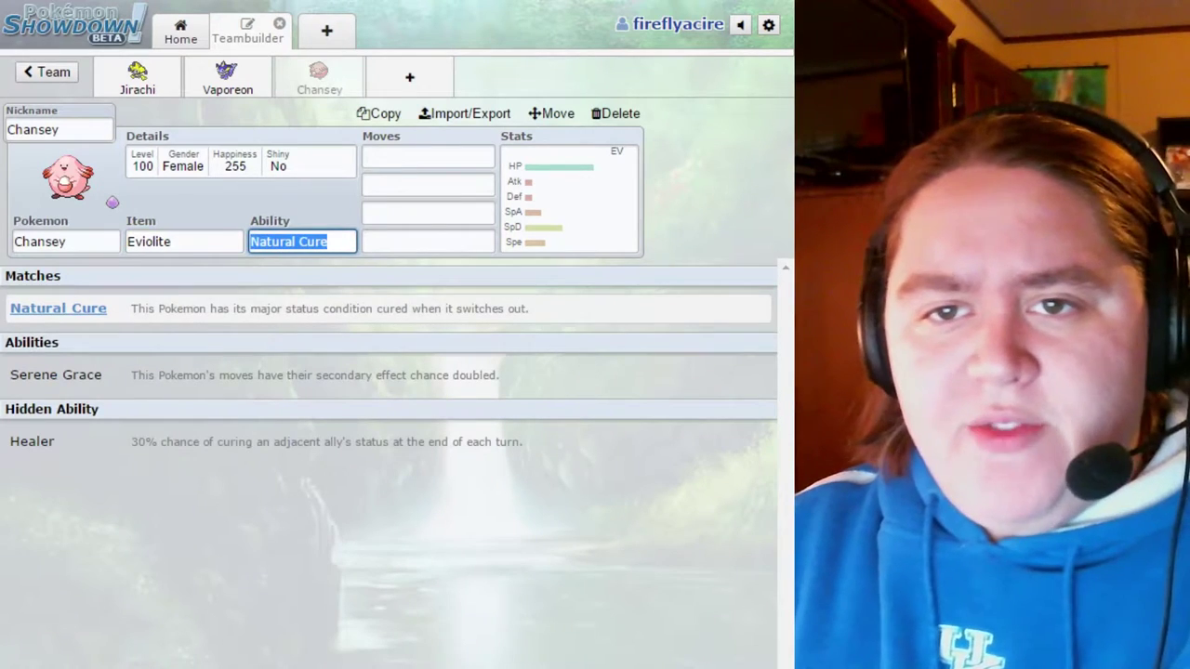
pyautogui.press('Return')
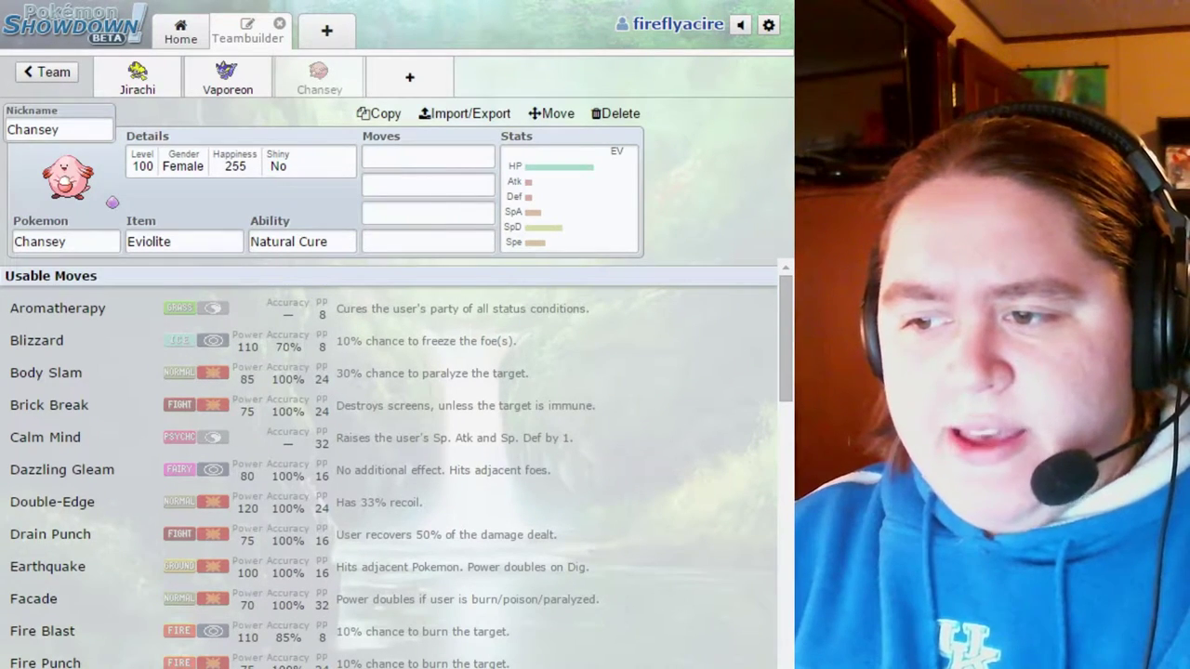
# - Give Chansey Stealth Rock, Soft-Boiled and Toxic as its first three moves
pyautogui.click(428, 156)
pyautogui.write('s')
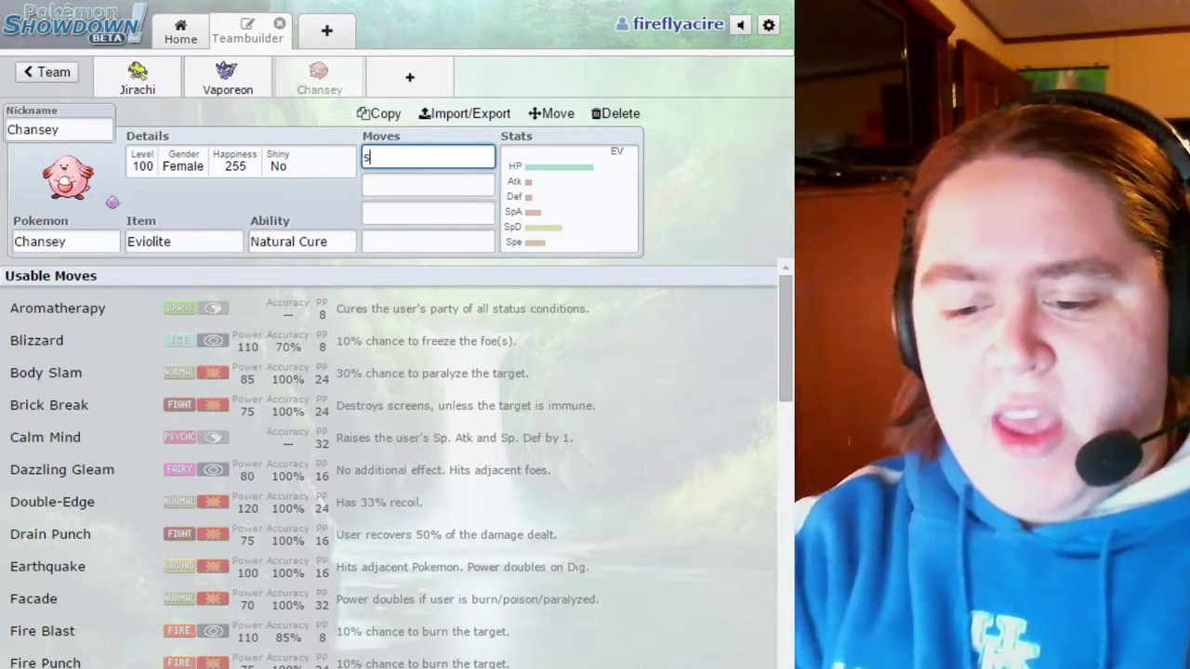
pyautogui.write('te')
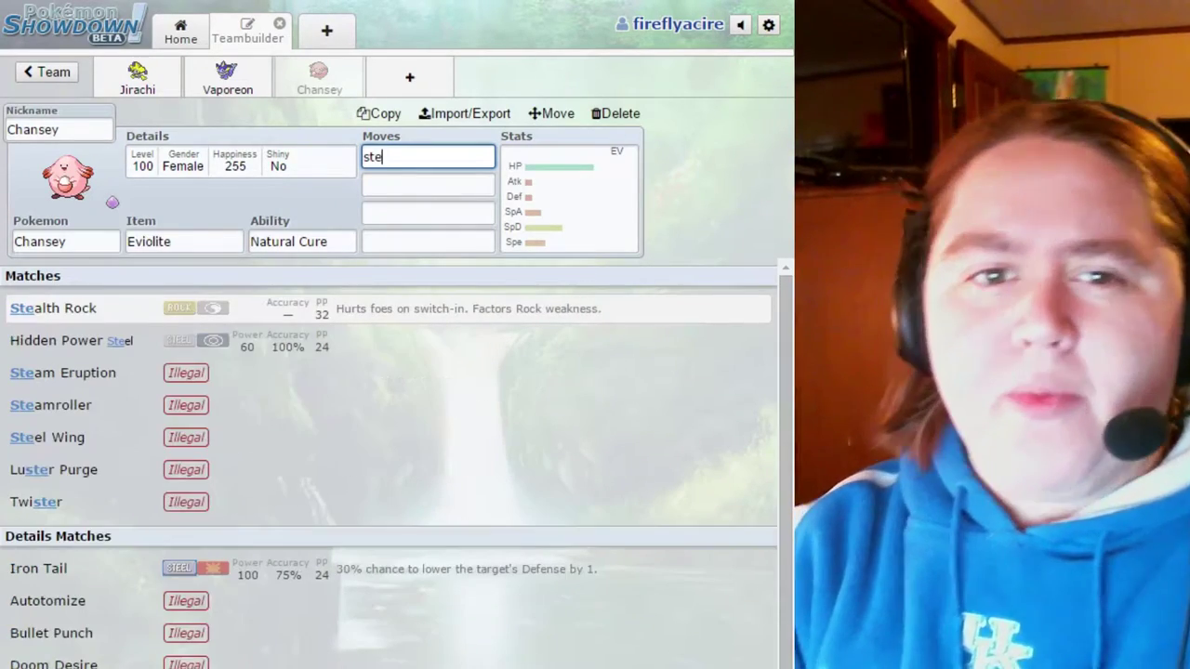
pyautogui.press('Return')
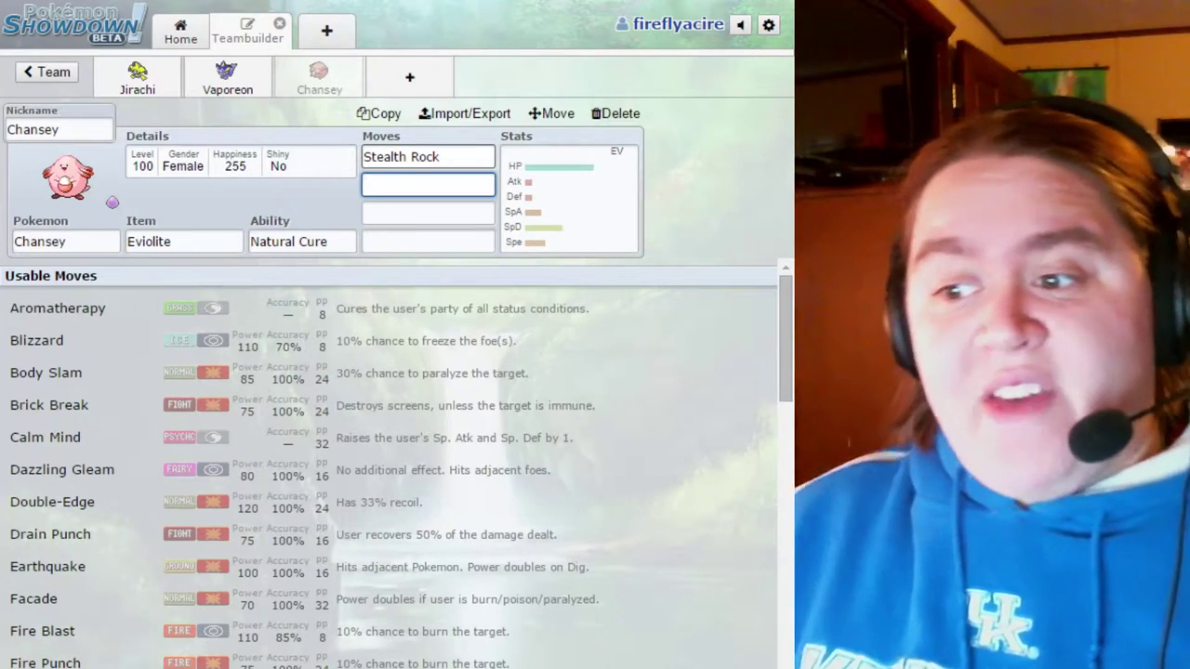
pyautogui.write('sof')
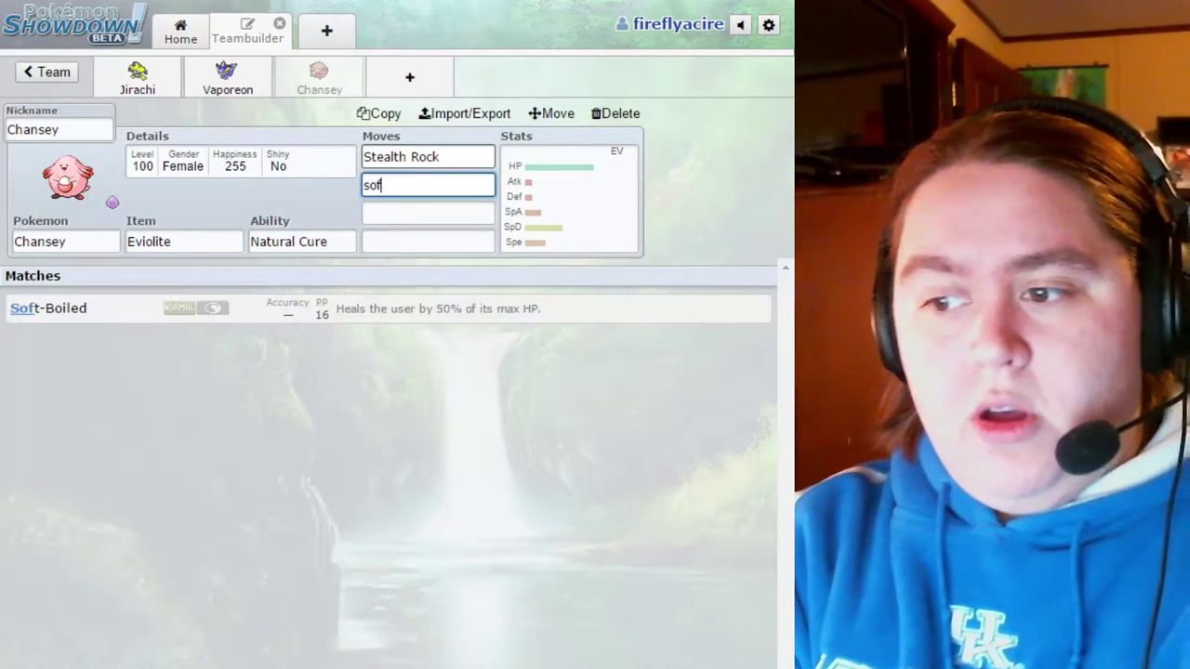
pyautogui.press('Return')
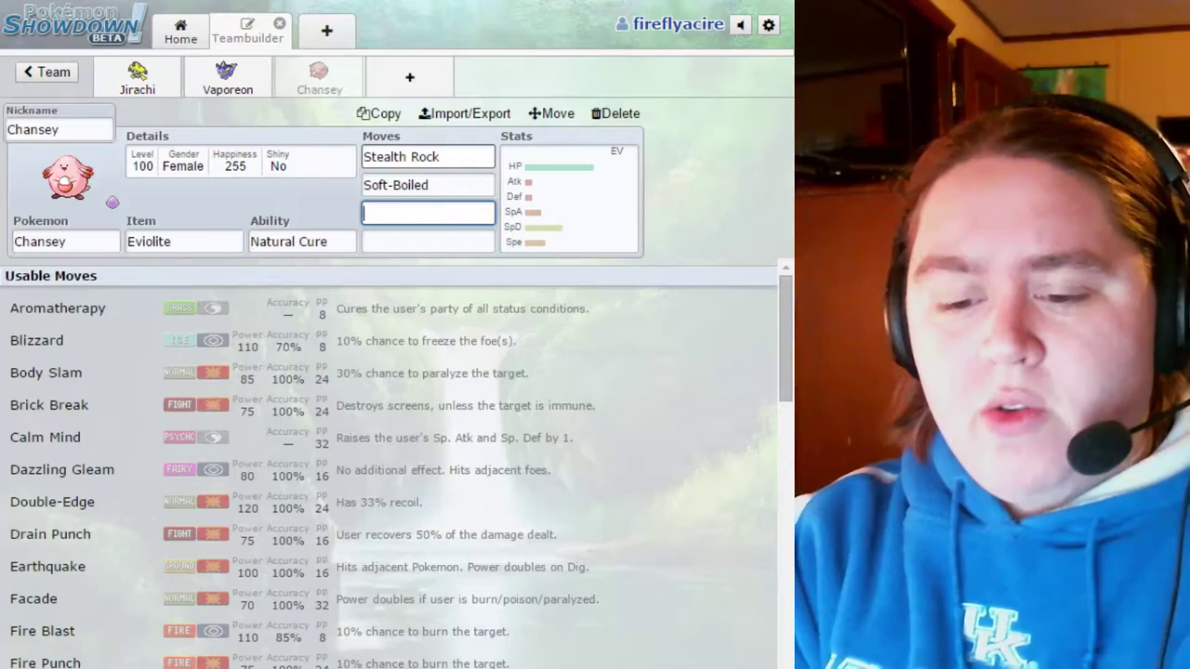
pyautogui.write('To')
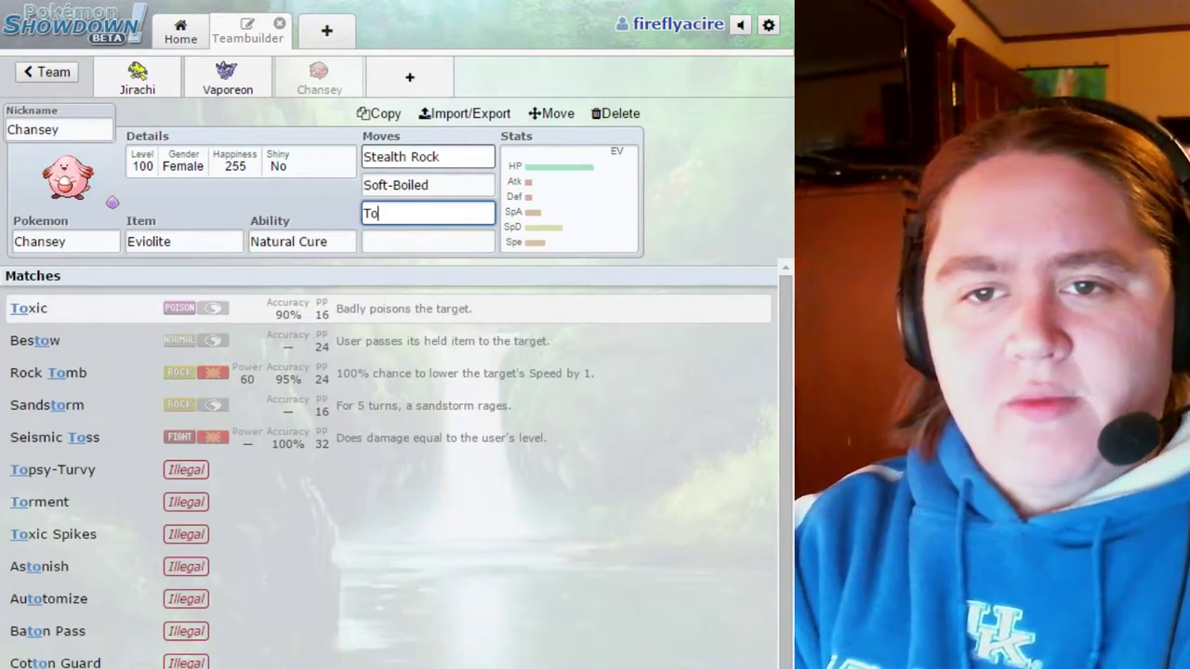
pyautogui.press('Return')
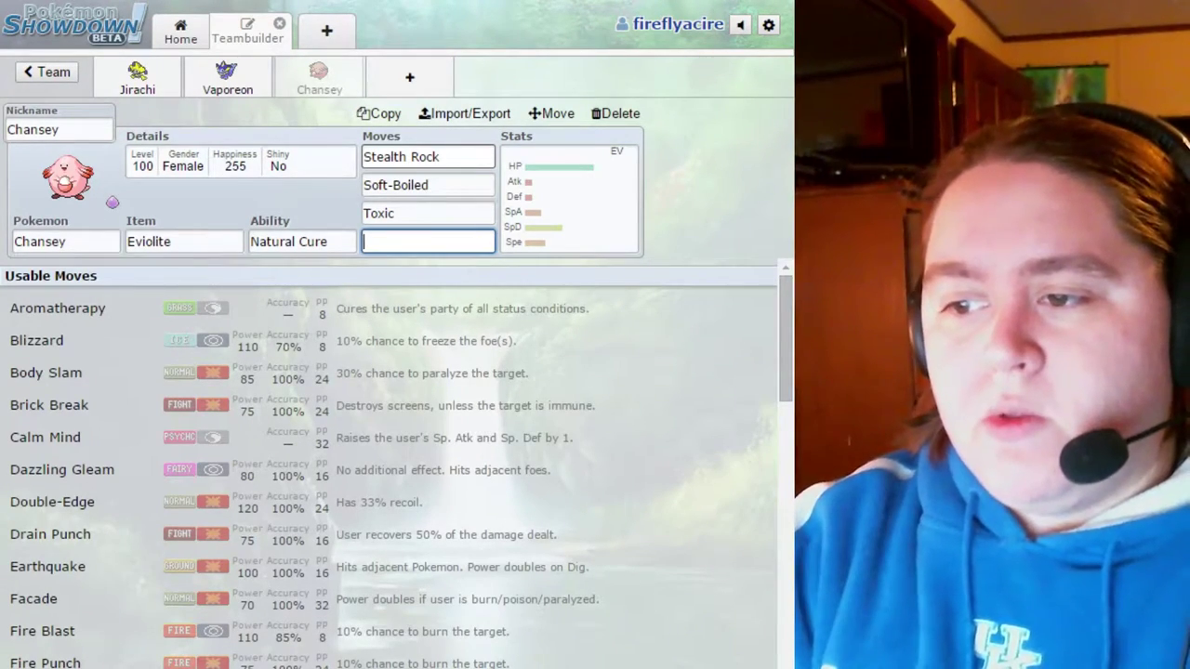
# - Look through Chansey's usable moves for a fourth move
pyautogui.write('T')
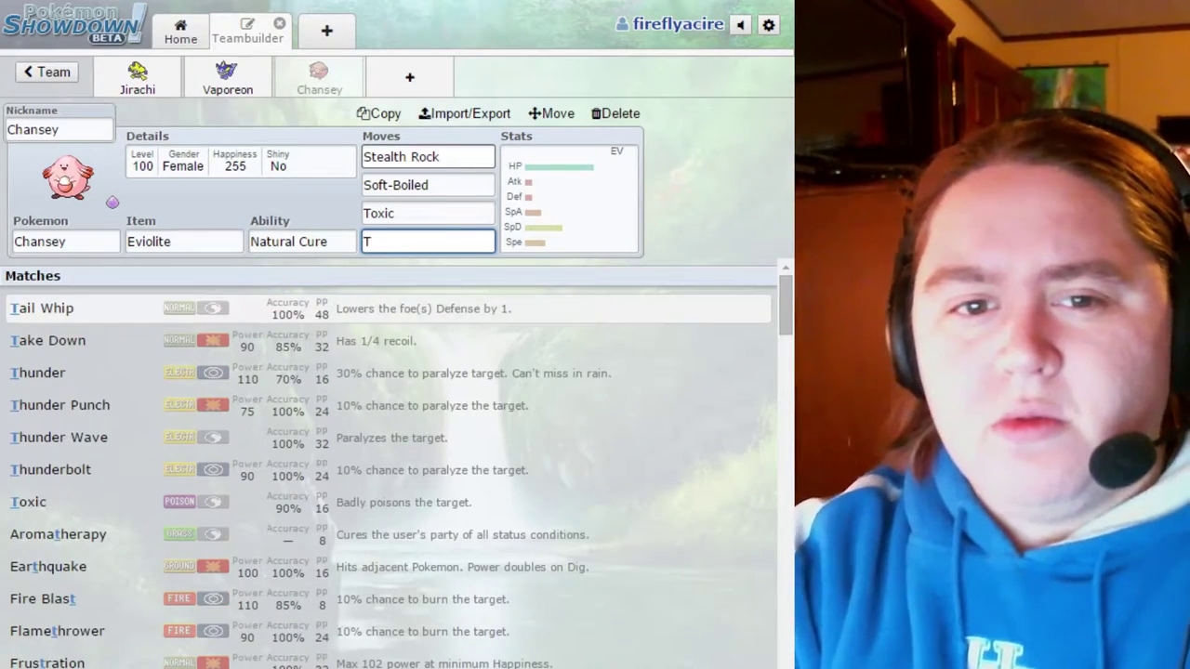
pyautogui.press('BackSpace')
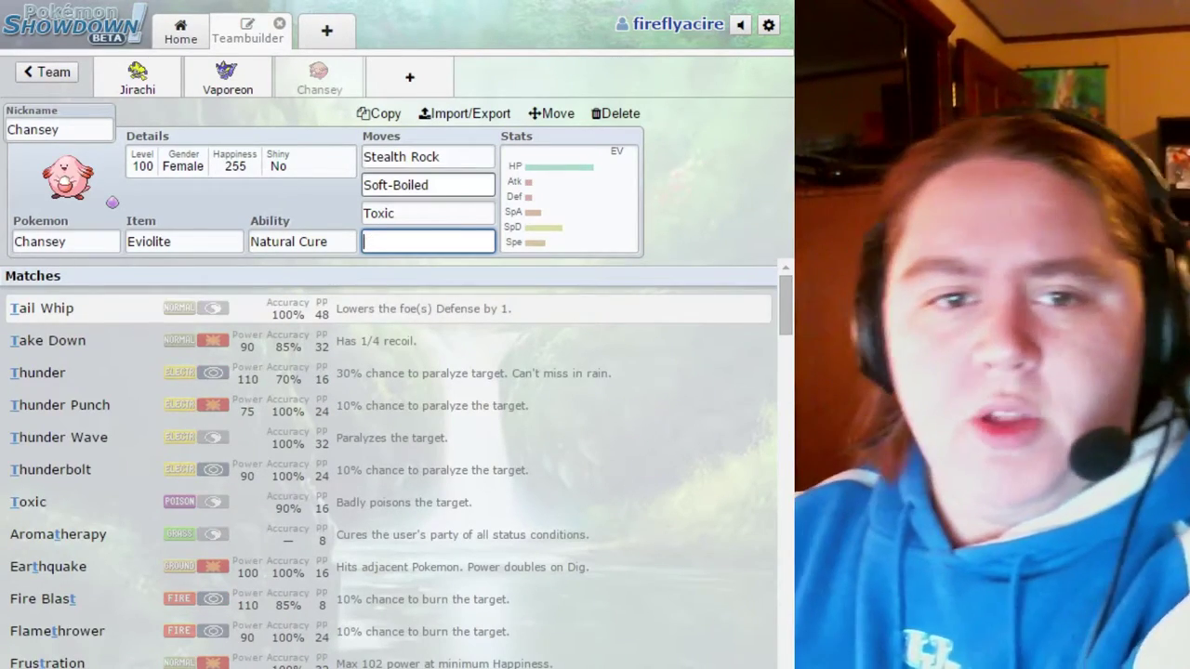
pyautogui.press('Down')
pyautogui.press('Down')
pyautogui.press('Down')
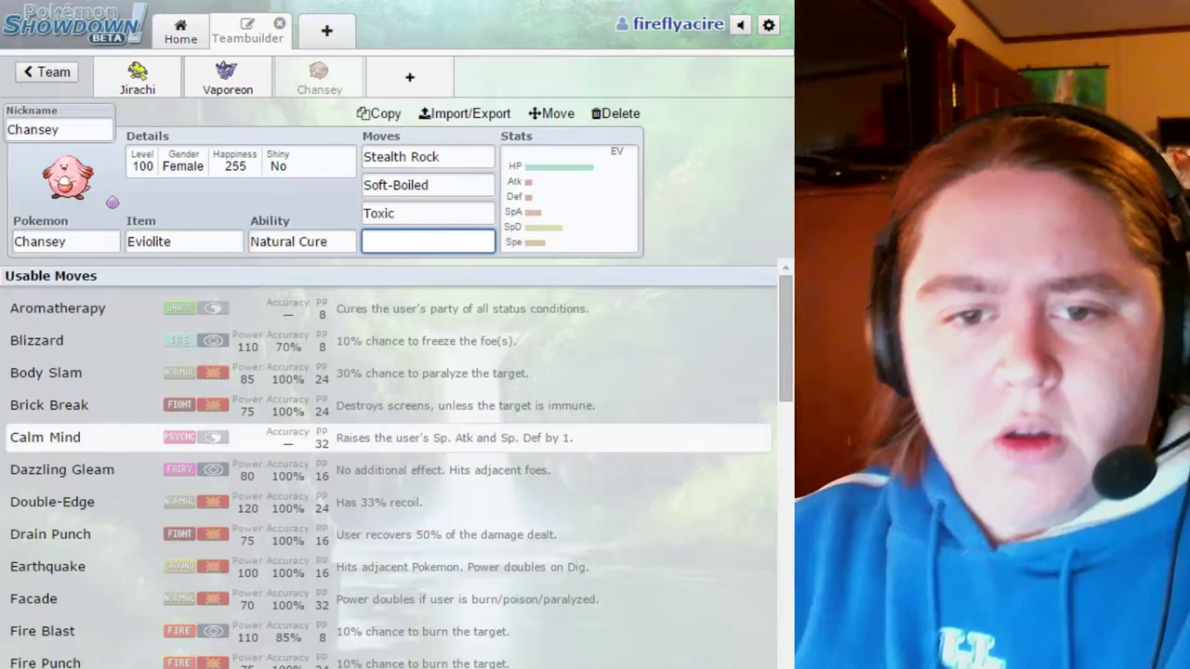
pyautogui.press('Down')
pyautogui.press('Down')
pyautogui.press('Down')
pyautogui.press('Down')
pyautogui.press('Down')
pyautogui.press('Down')
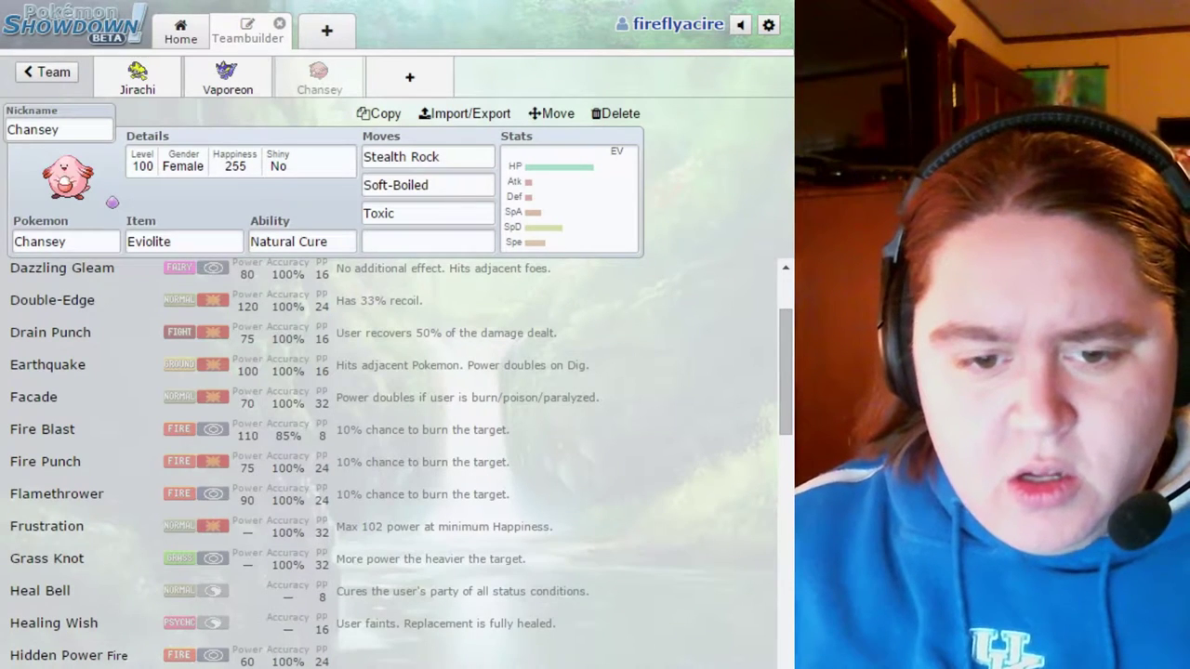
pyautogui.scroll(3, 372, 464)
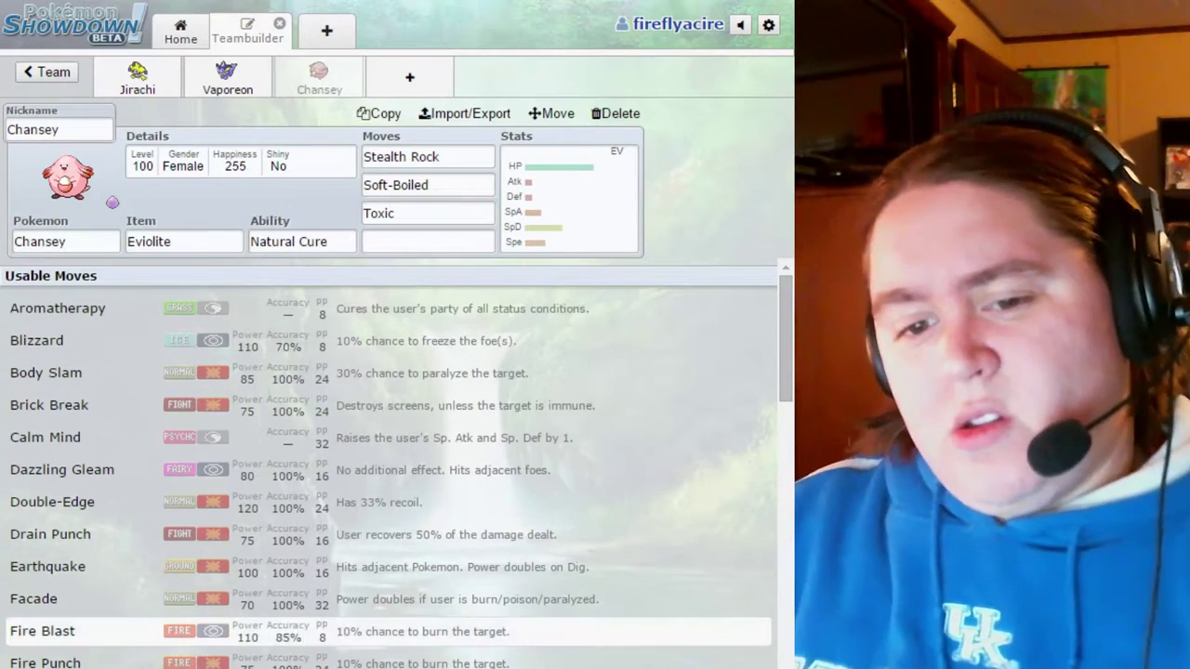
pyautogui.scroll(-1, 372, 627)
# - Set Chansey's fourth move to Thunderbolt
pyautogui.click(427, 241)
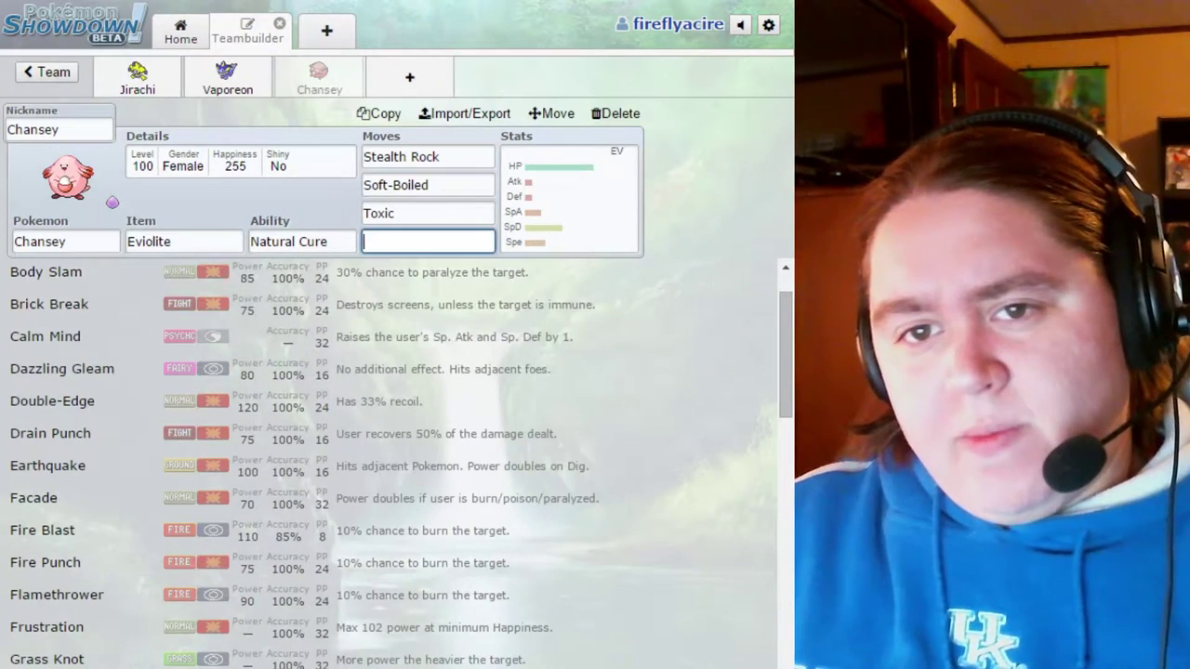
pyautogui.write('thun')
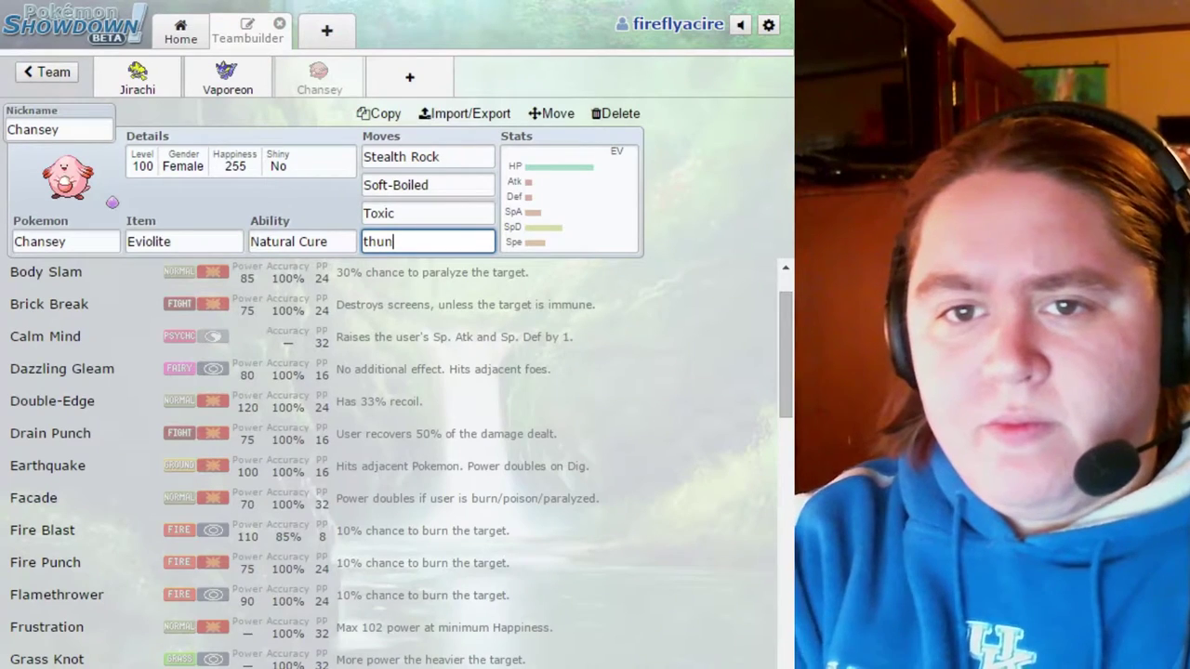
pyautogui.press('Down')
pyautogui.press('Down')
pyautogui.press('Down')
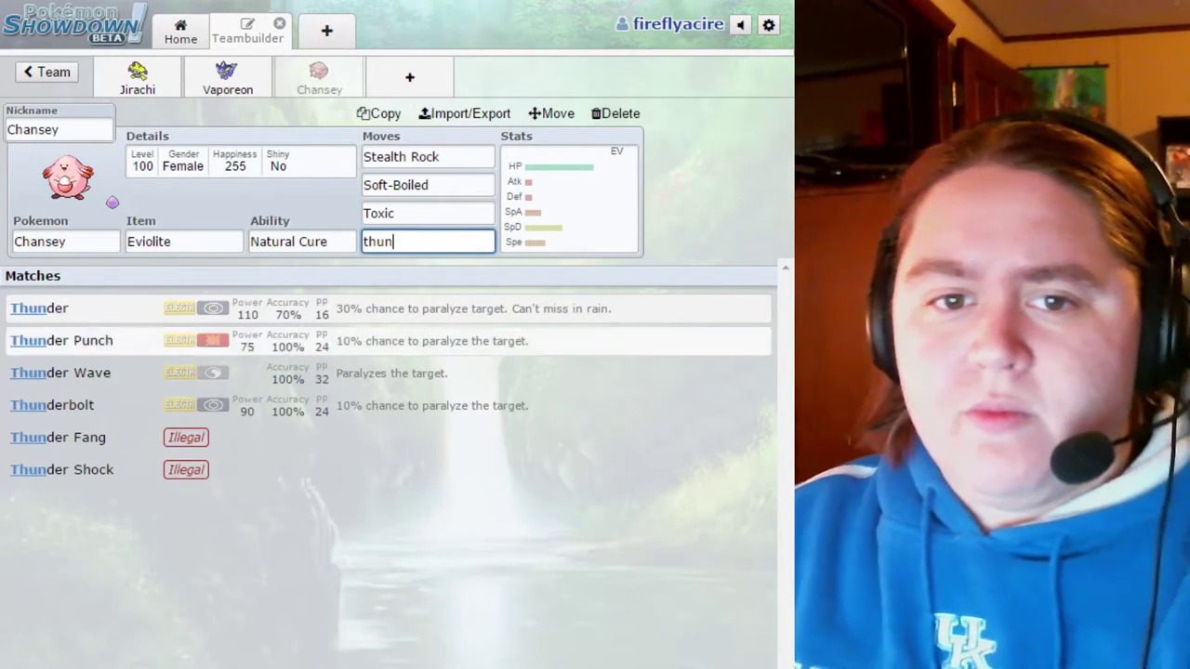
pyautogui.press('Return')
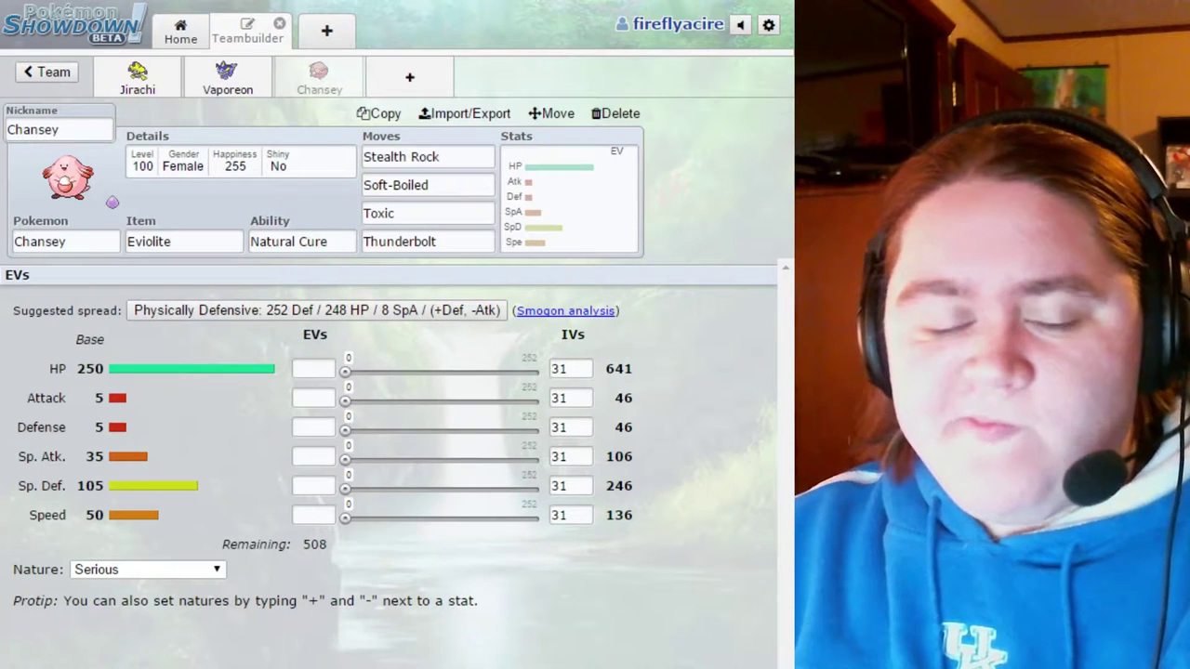
# - Apply the suggested Physically Defensive spread to Chansey: 252 Def, 248 HP, 8 SpA with a Bold (+Def, -Atk) nature
pyautogui.click(316, 311)
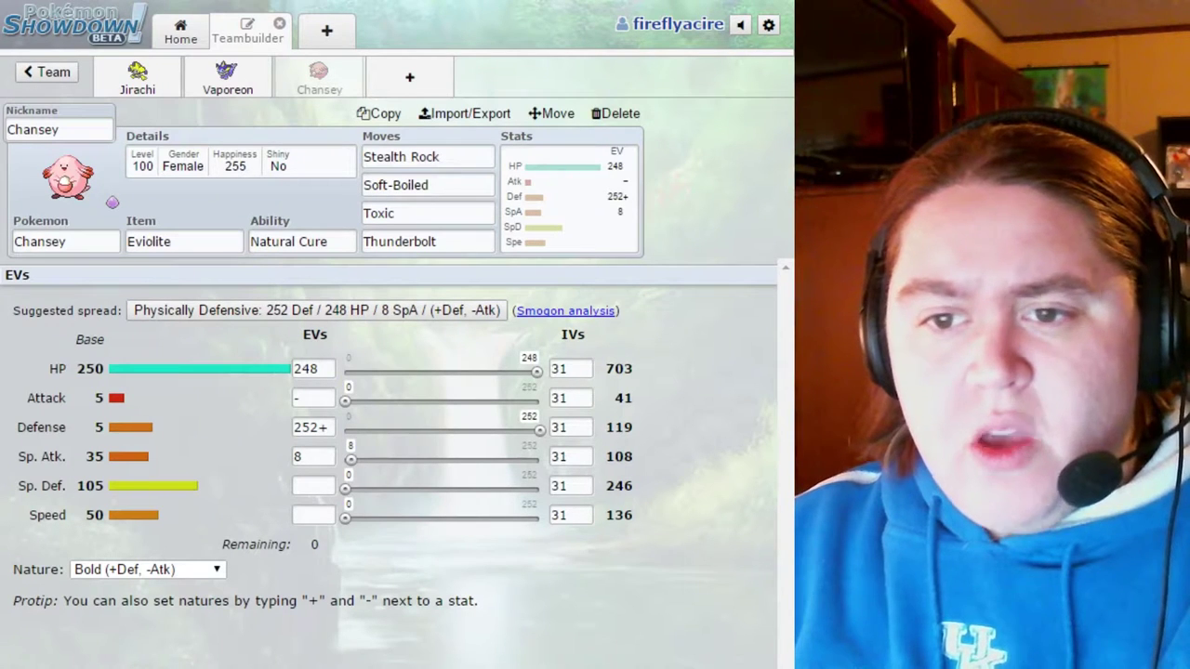
pyautogui.moveTo(614, 398); pyautogui.dragTo(634, 569)
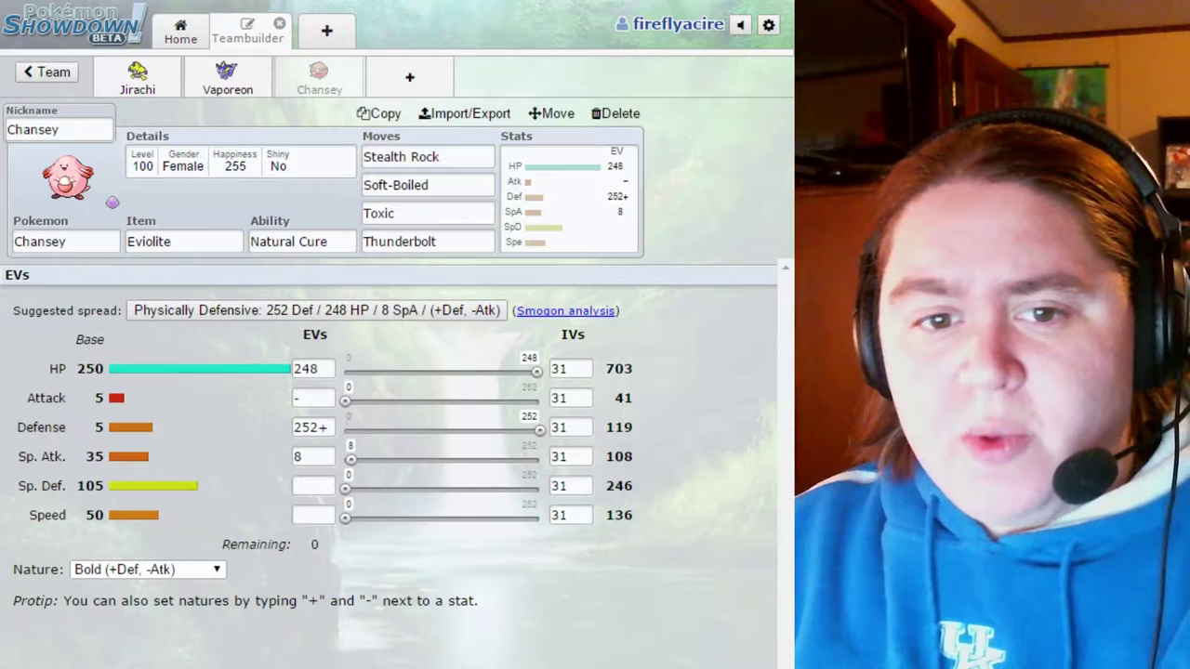
pyautogui.click(428, 213)
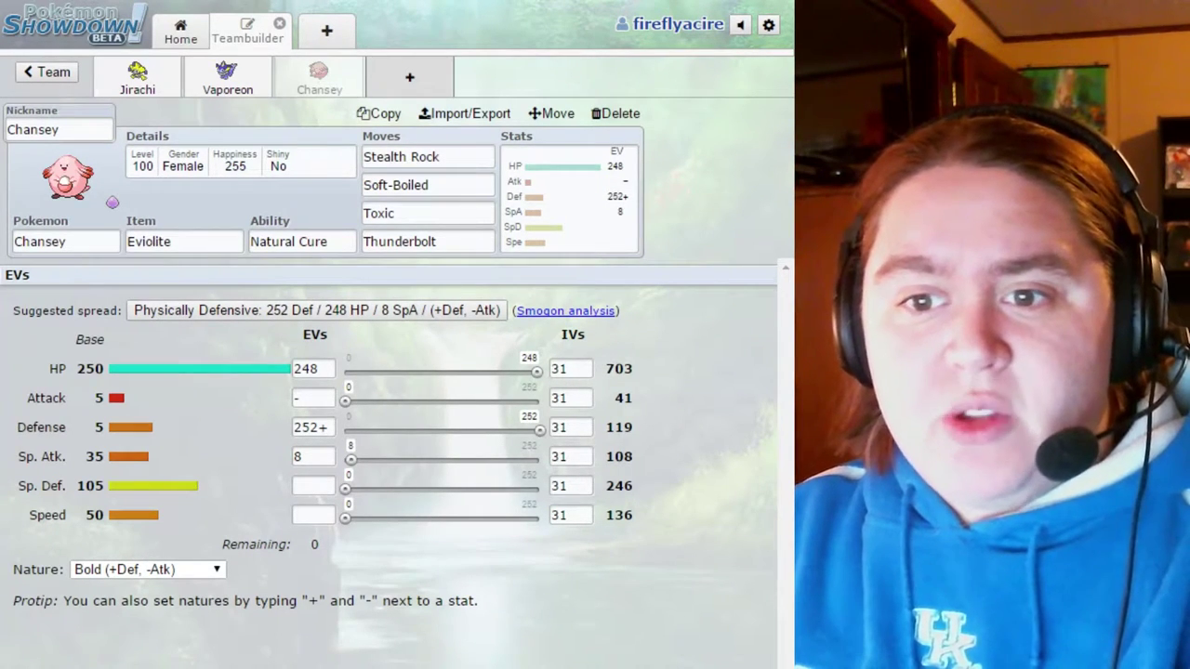
pyautogui.click(183, 241)
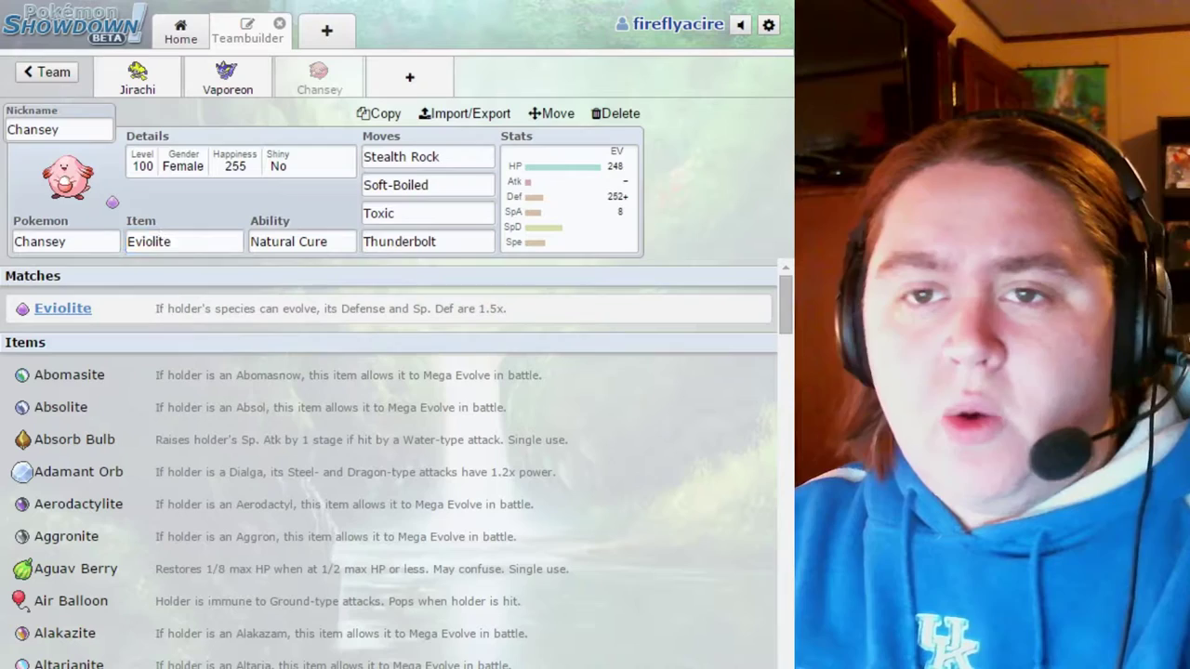
# - Add Whiscash as the team's fourth Pokémon
pyautogui.click(409, 77)
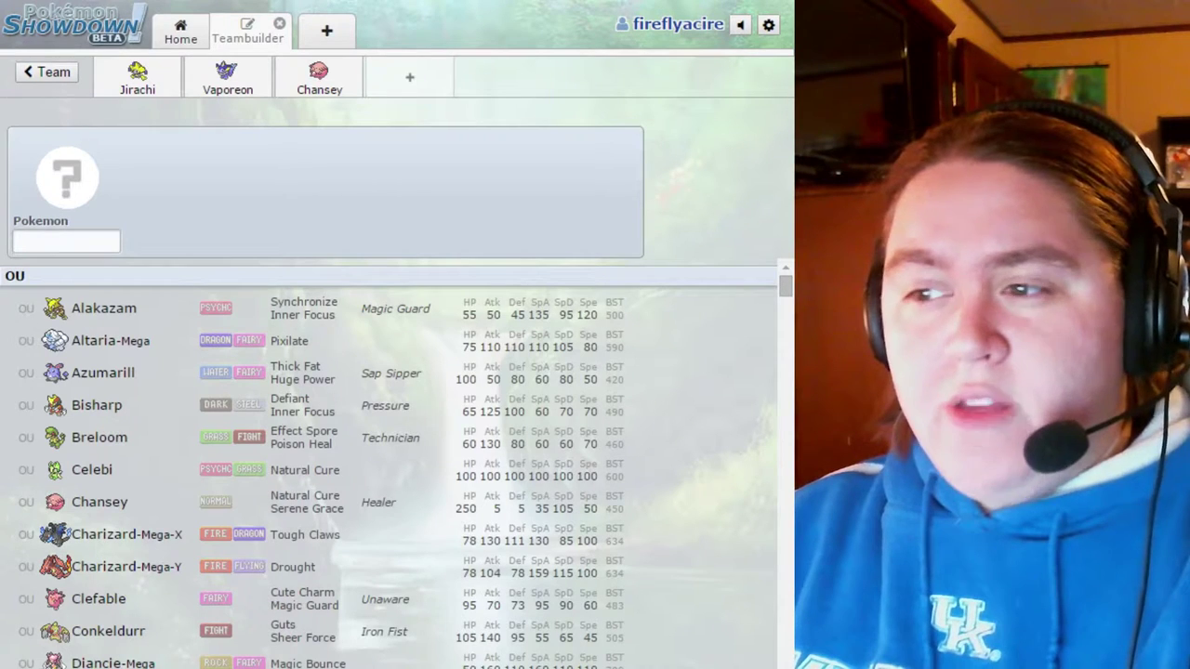
pyautogui.click(66, 241)
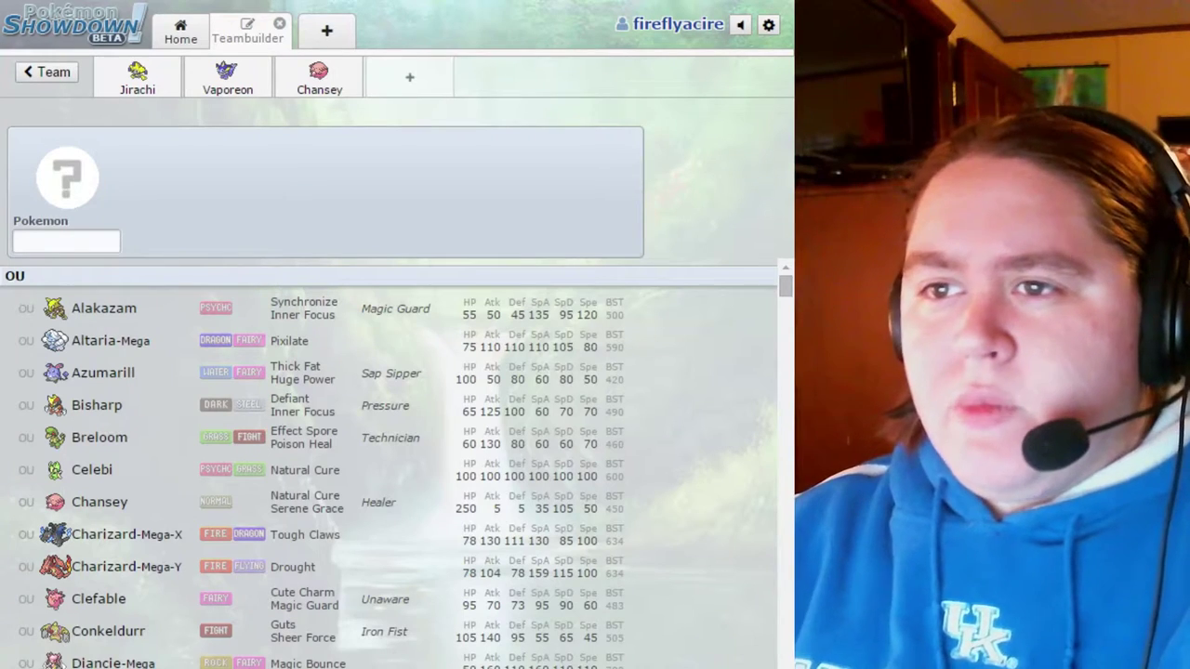
pyautogui.click(66, 241)
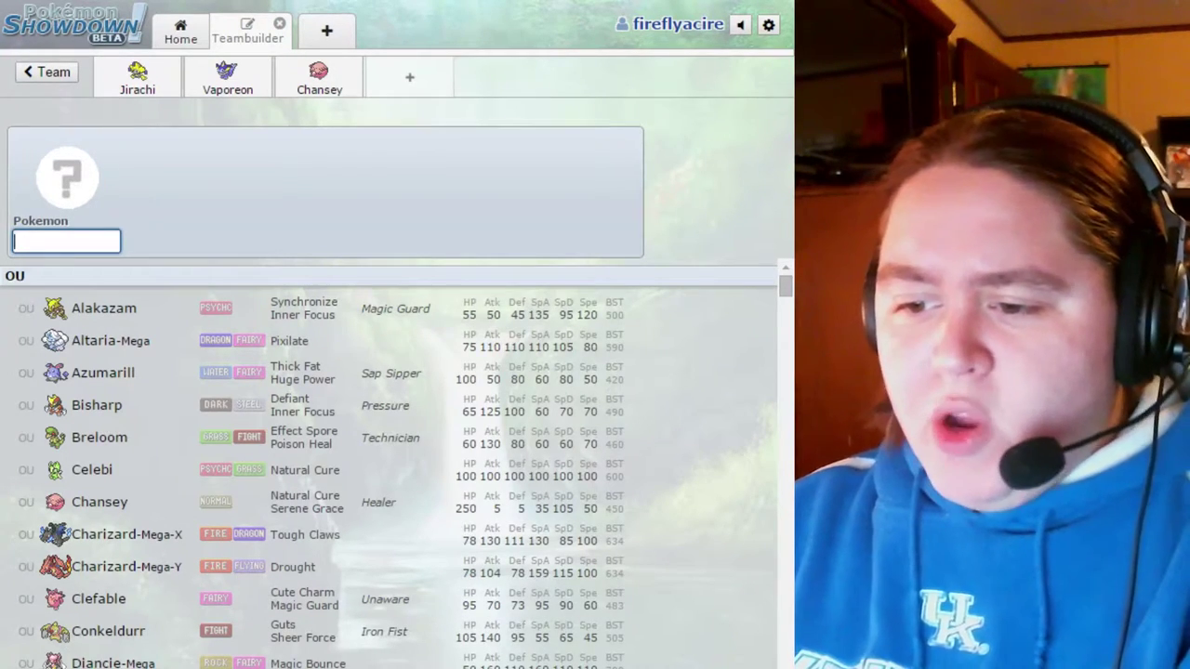
pyautogui.hotkey('alt', 'Tab')
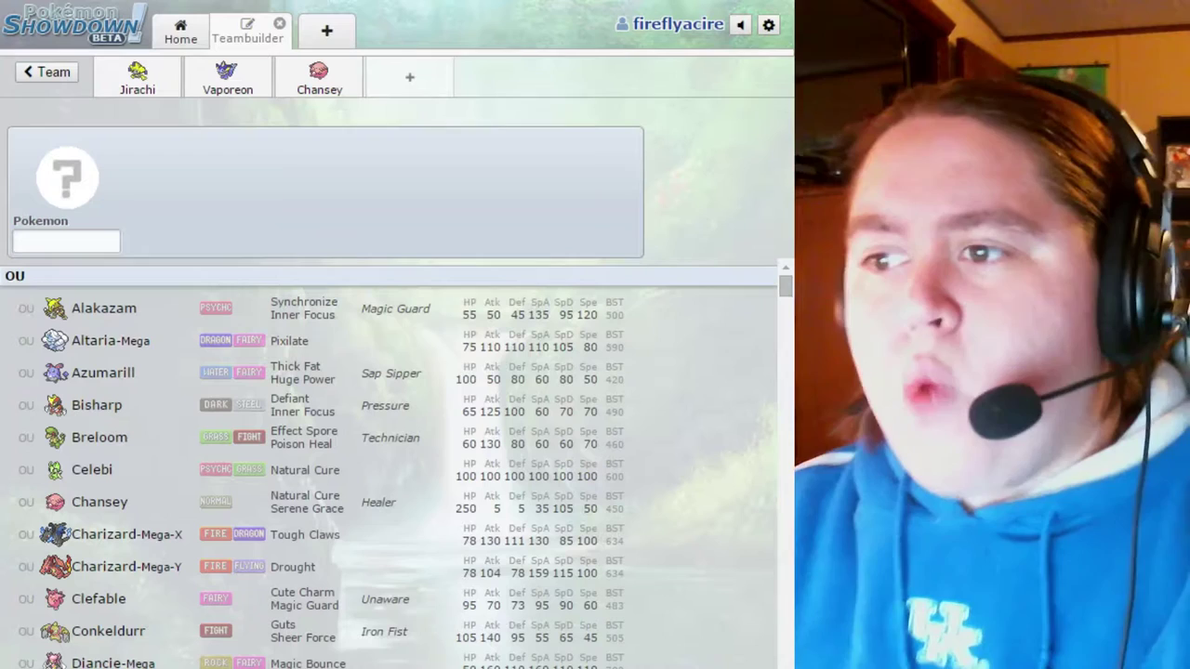
pyautogui.click(66, 240)
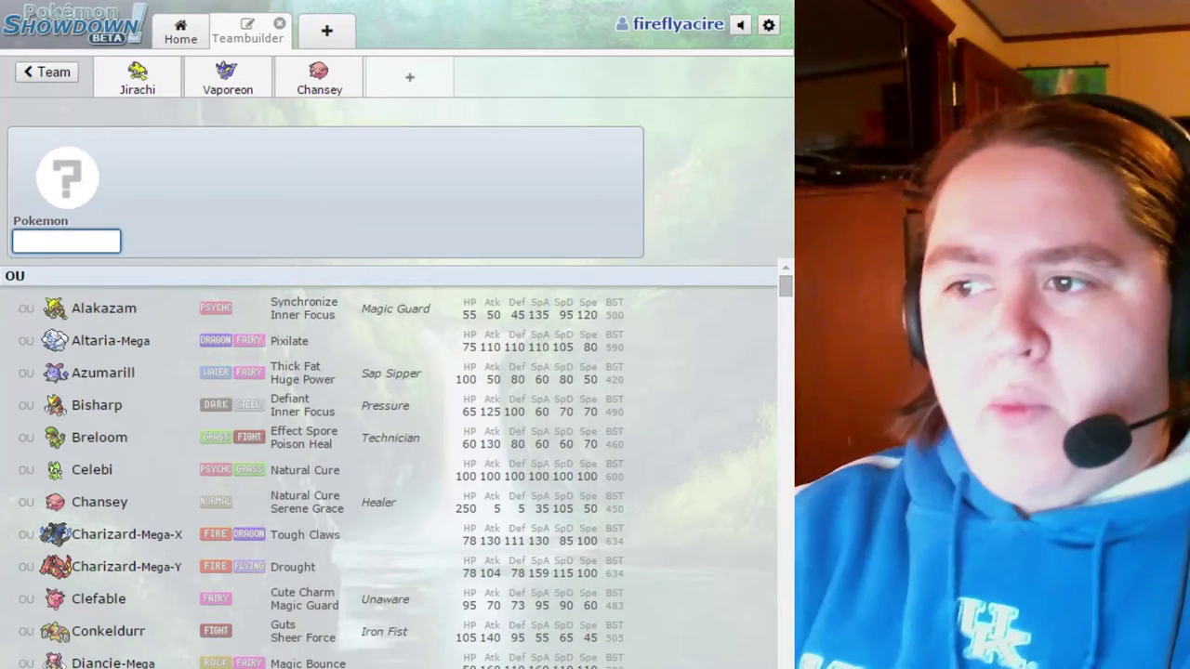
pyautogui.write('Whis')
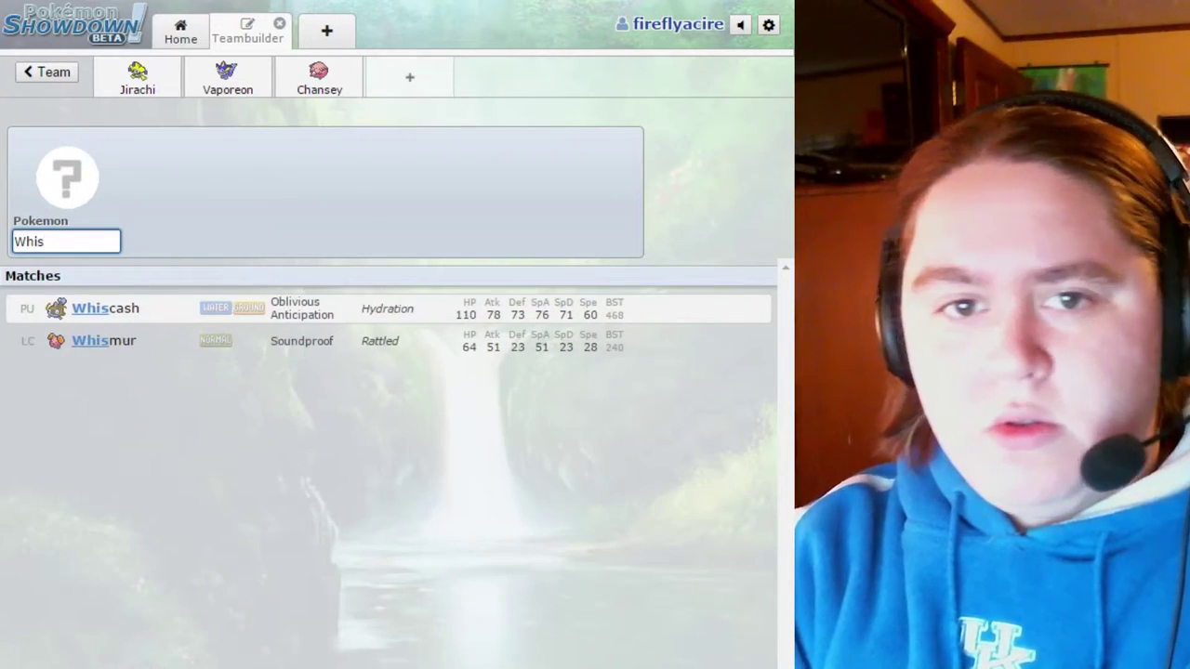
pyautogui.press('Return')
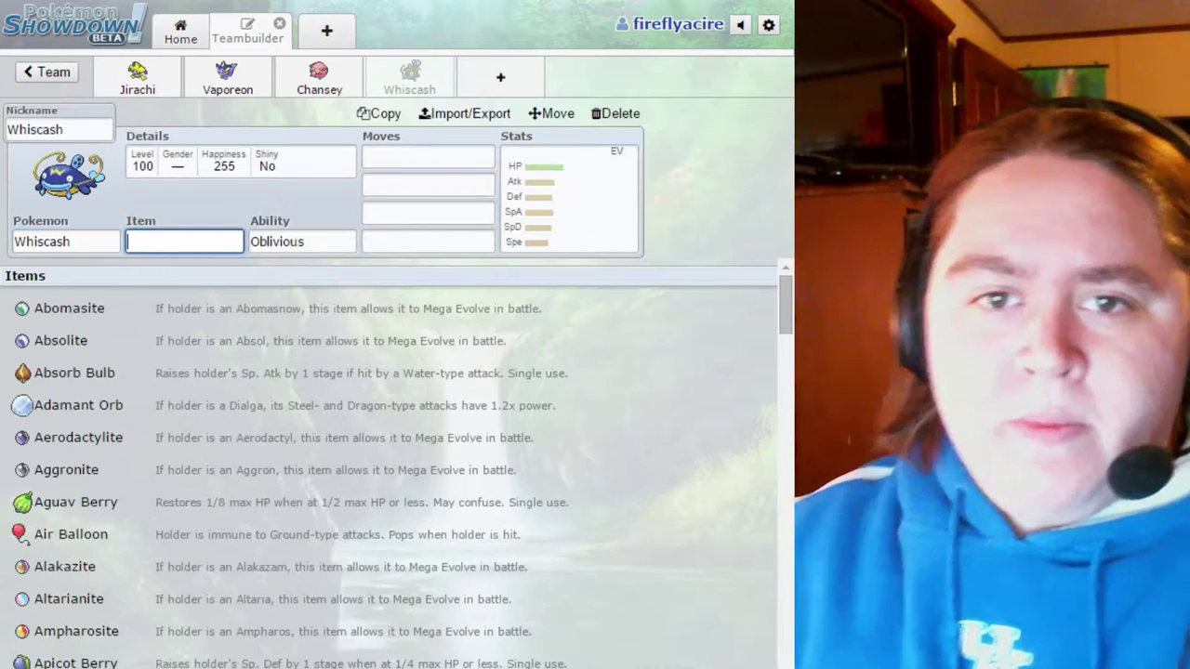
# - Review Whiscash's available abilities and set its ability to Anticipation
pyautogui.click(304, 241)
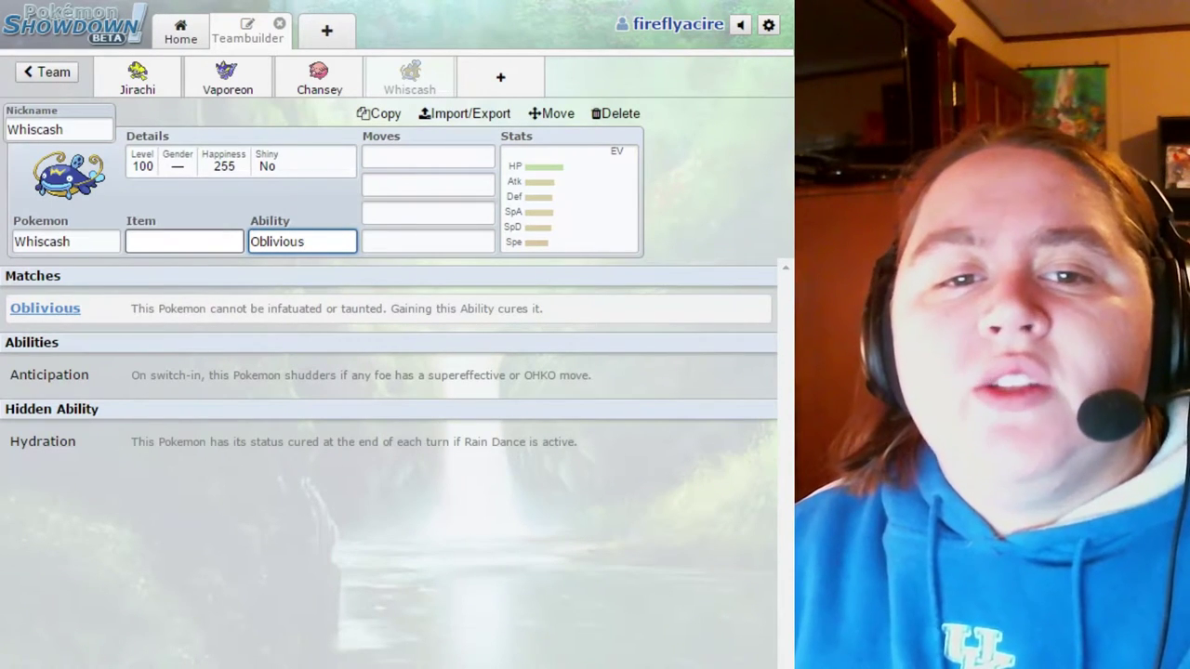
pyautogui.click(184, 241)
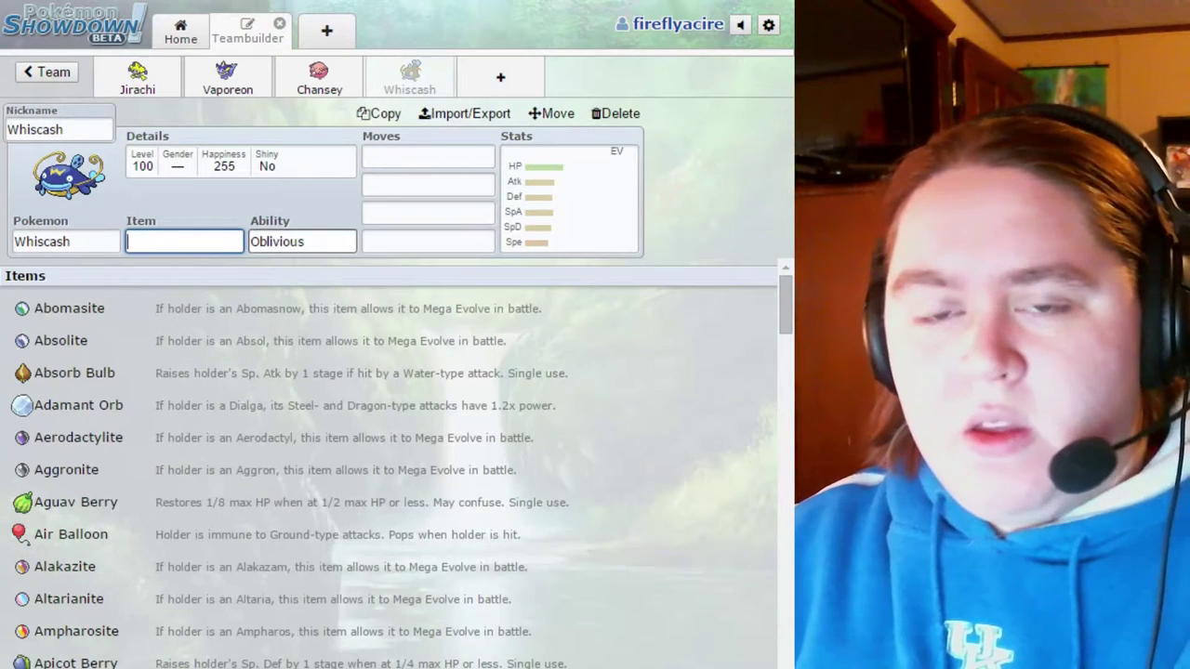
pyautogui.click(270, 241)
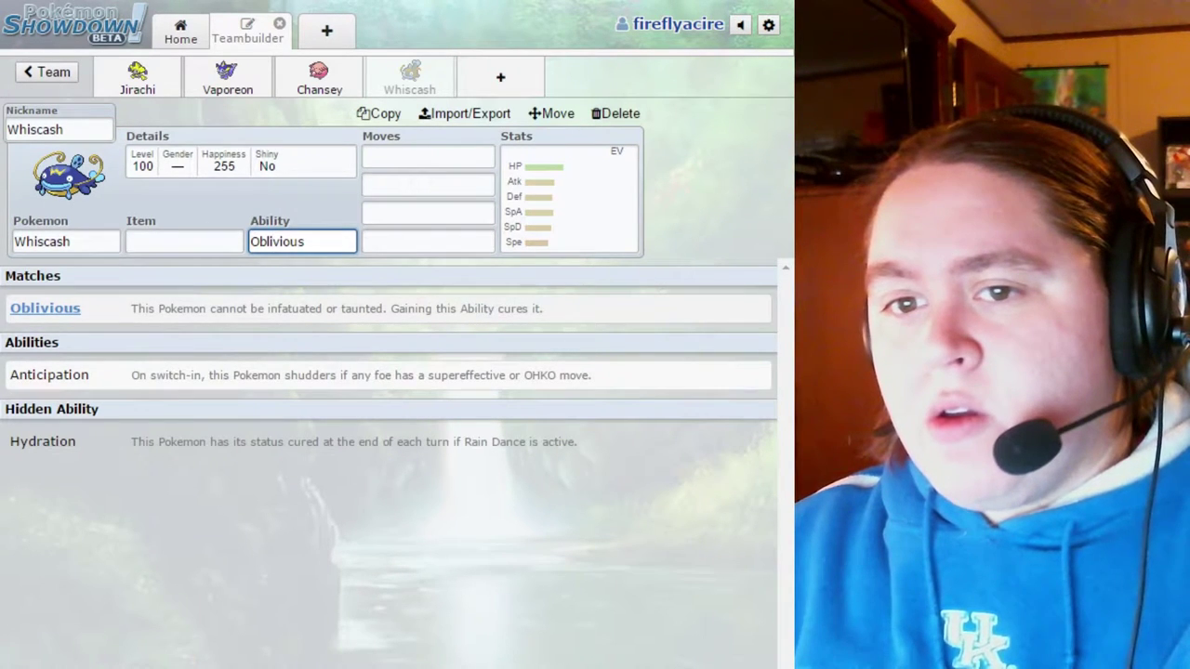
pyautogui.click(48, 375)
pyautogui.click(184, 241)
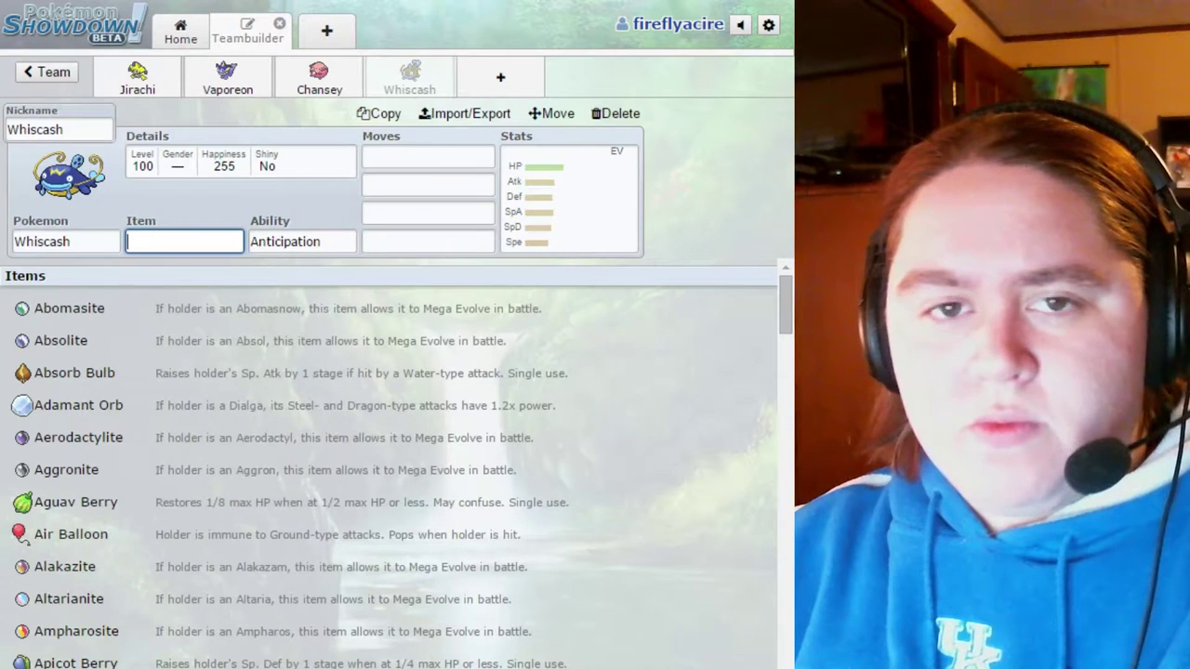
pyautogui.click(326, 241)
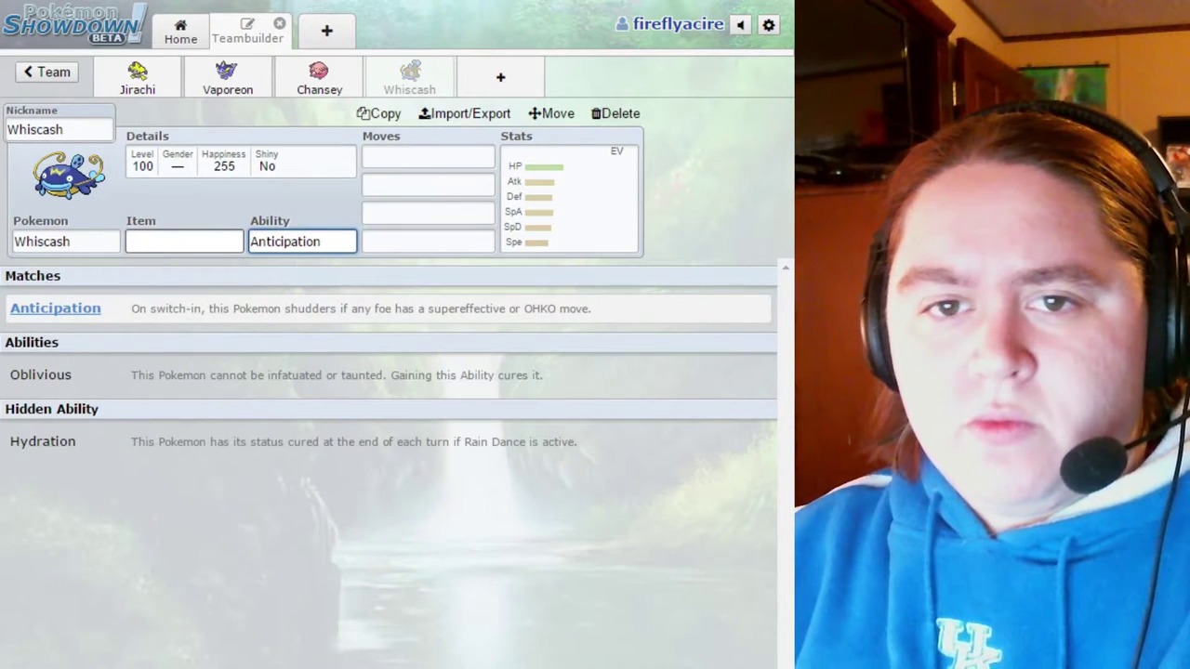
# - Equip Whiscash with Leftovers
pyautogui.click(184, 241)
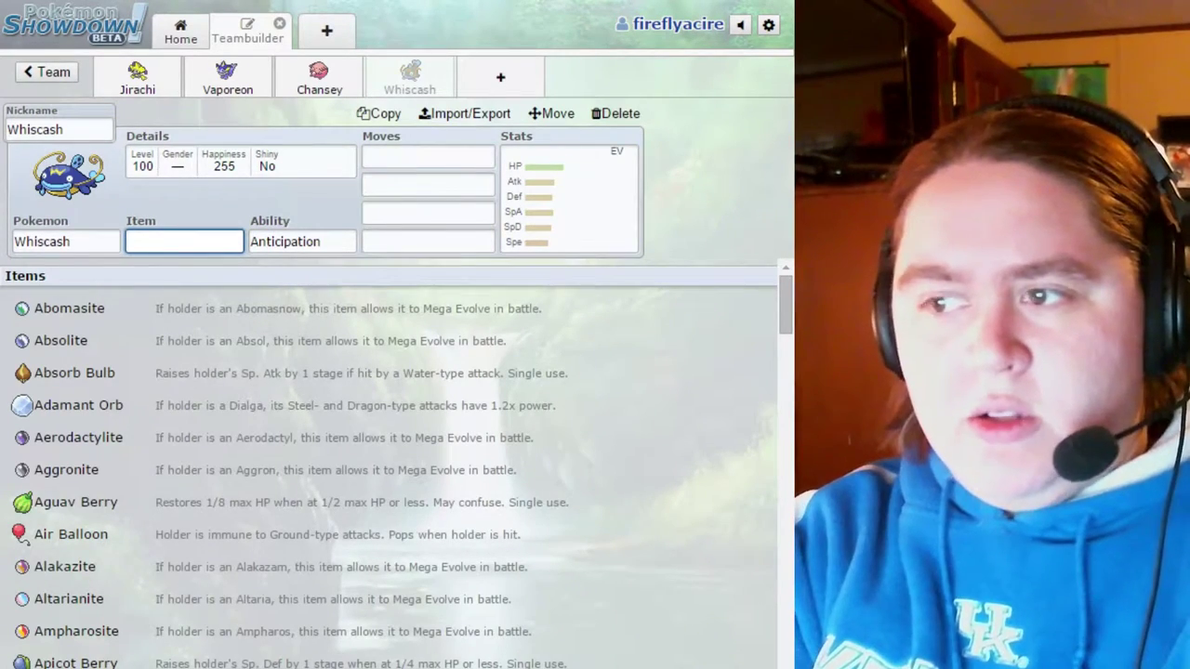
pyautogui.write('lef')
pyautogui.press('Return')
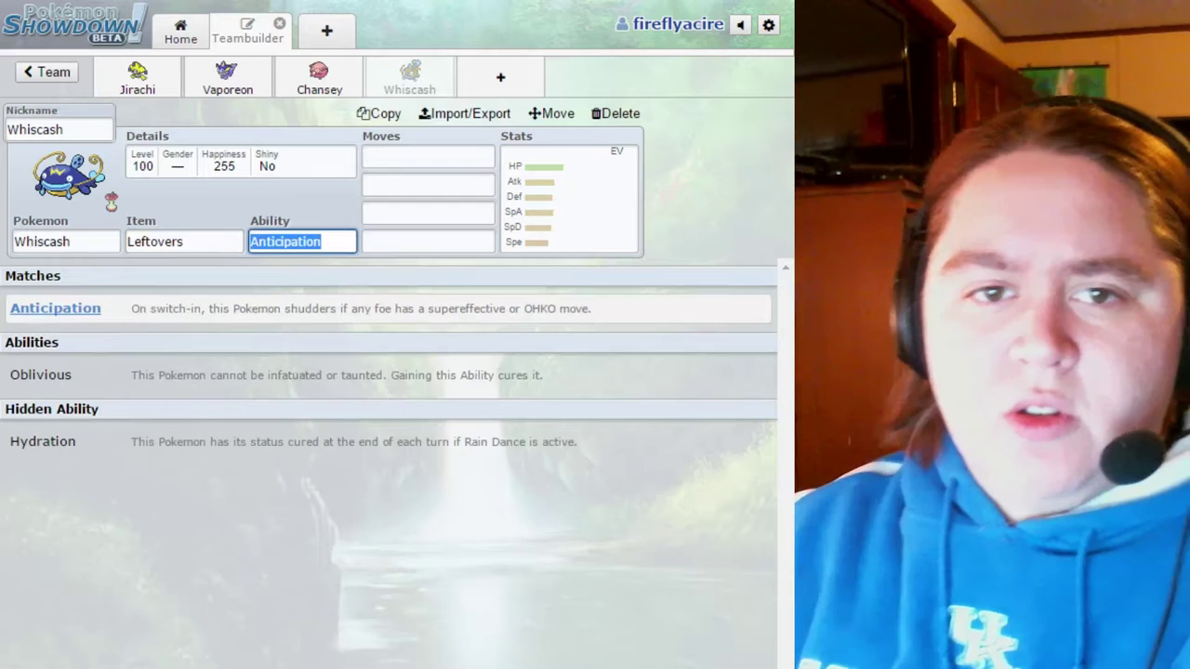
# - Make Whiscash shiny and set its gender to Male
pyautogui.click(241, 161)
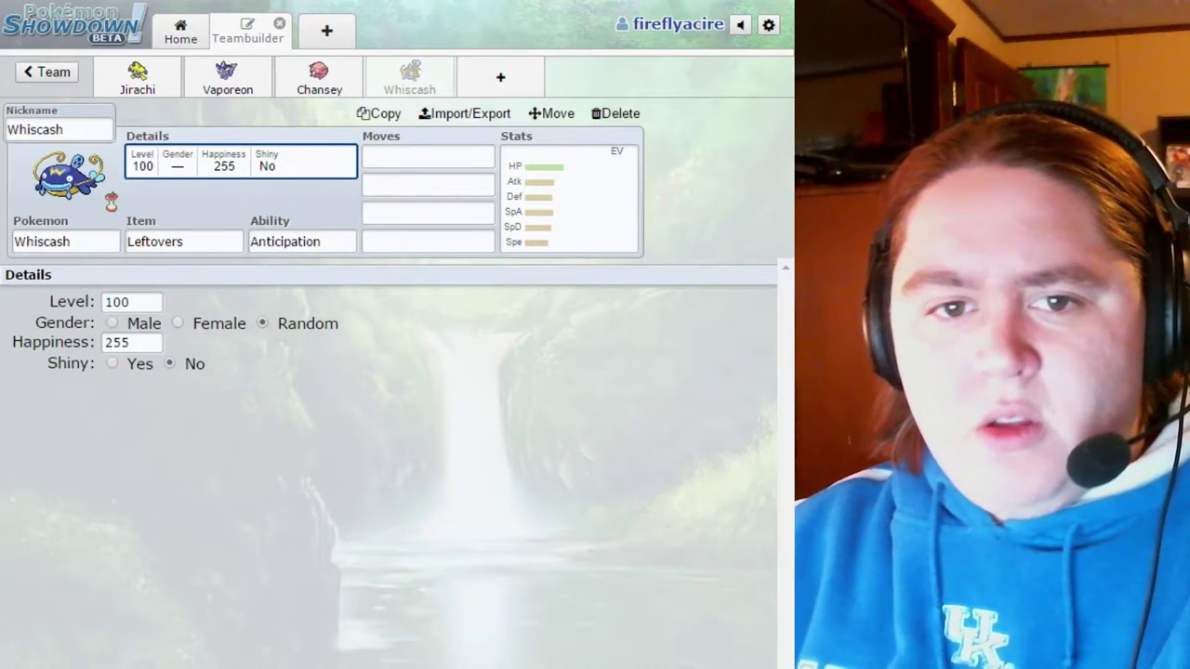
pyautogui.click(112, 363)
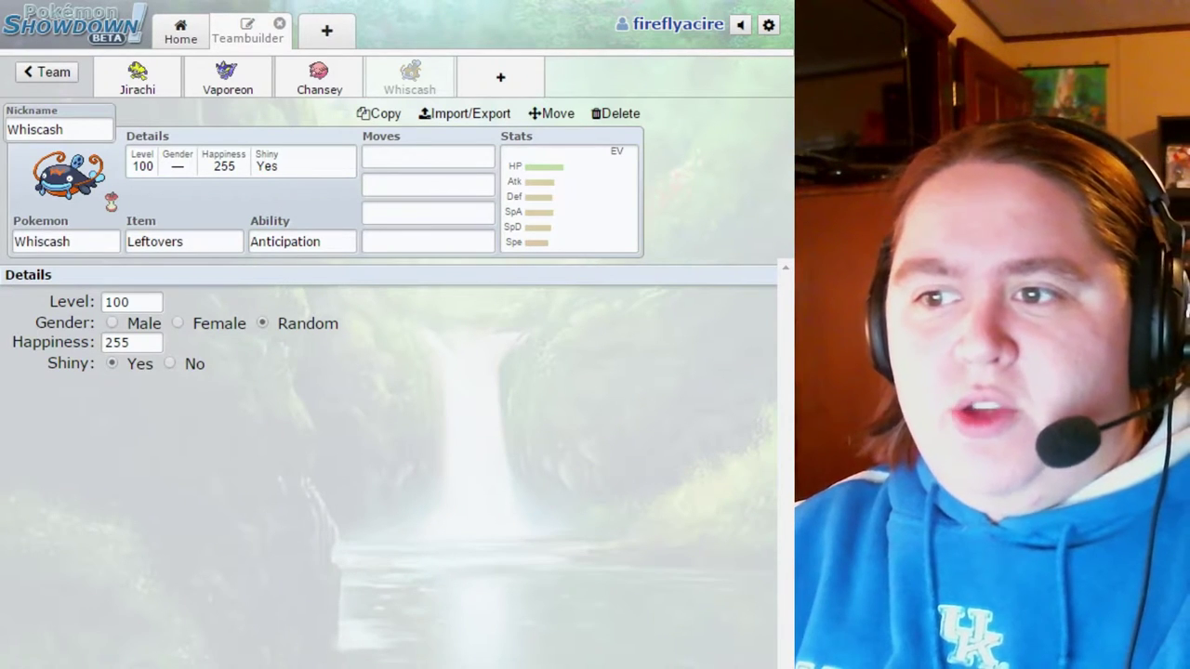
pyautogui.click(111, 322)
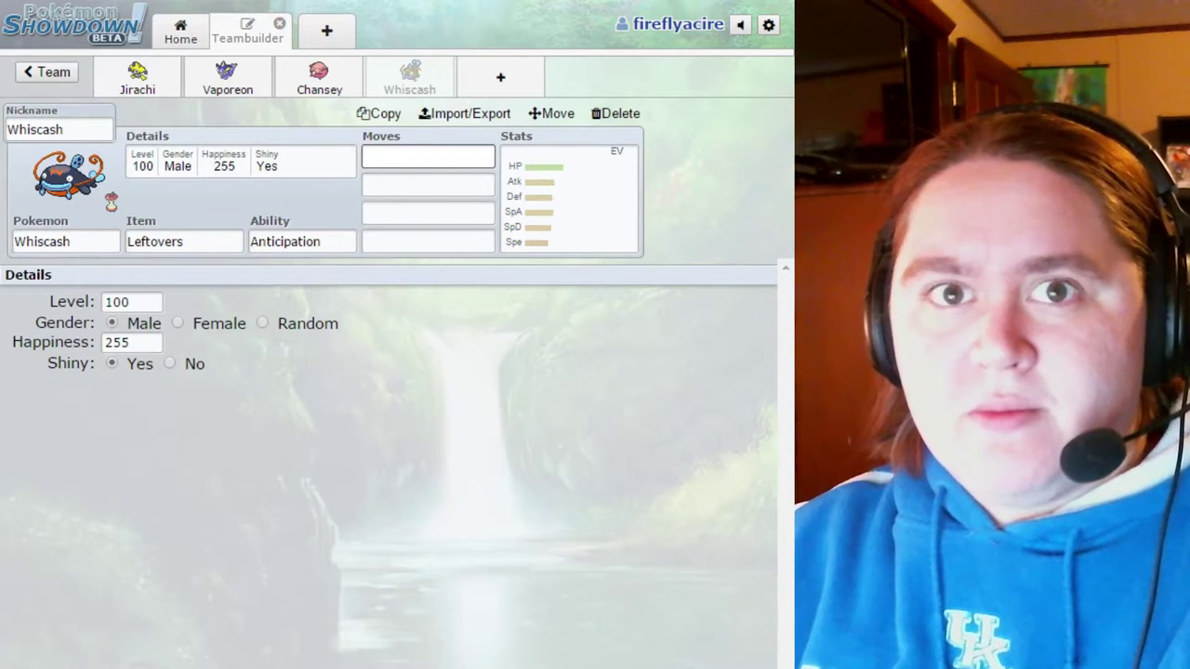
# - Give Whiscash the moves Protect, Dragon Dance, Waterfall and Earthquake
pyautogui.click(428, 156)
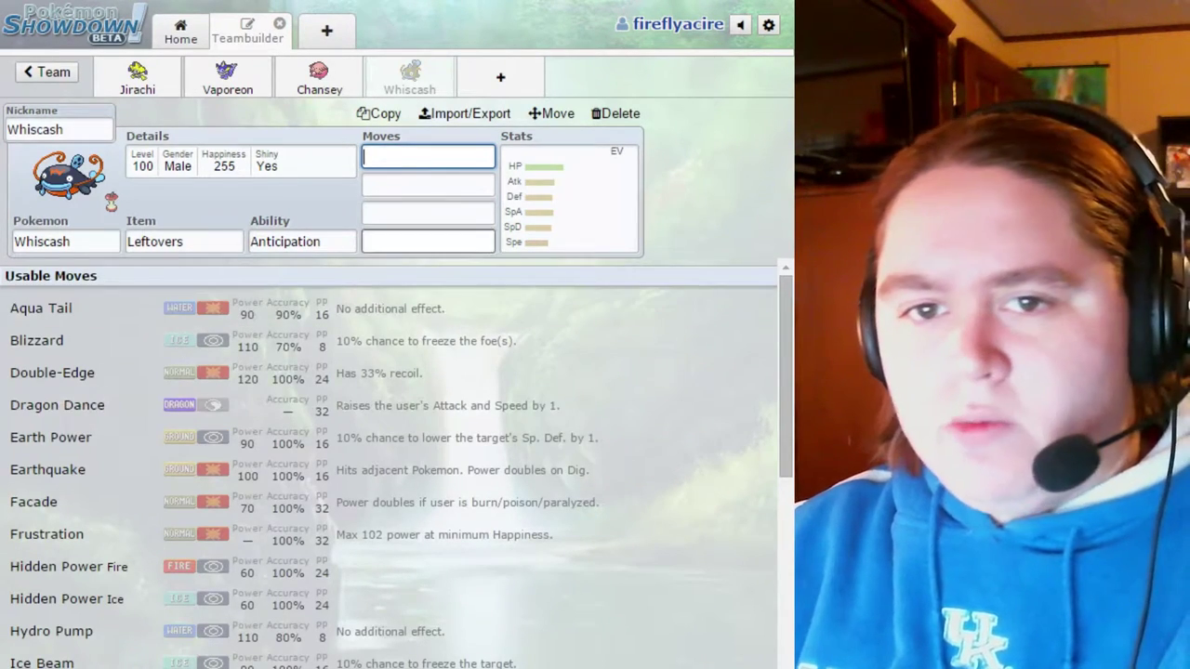
pyautogui.click(568, 199)
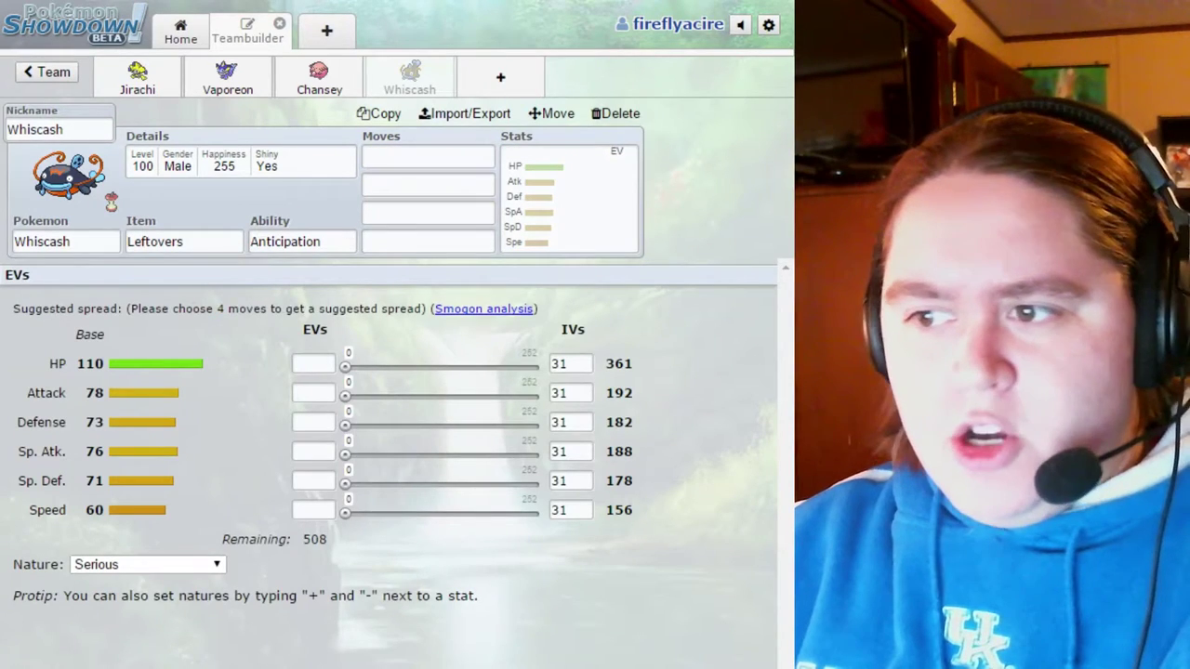
pyautogui.click(427, 156)
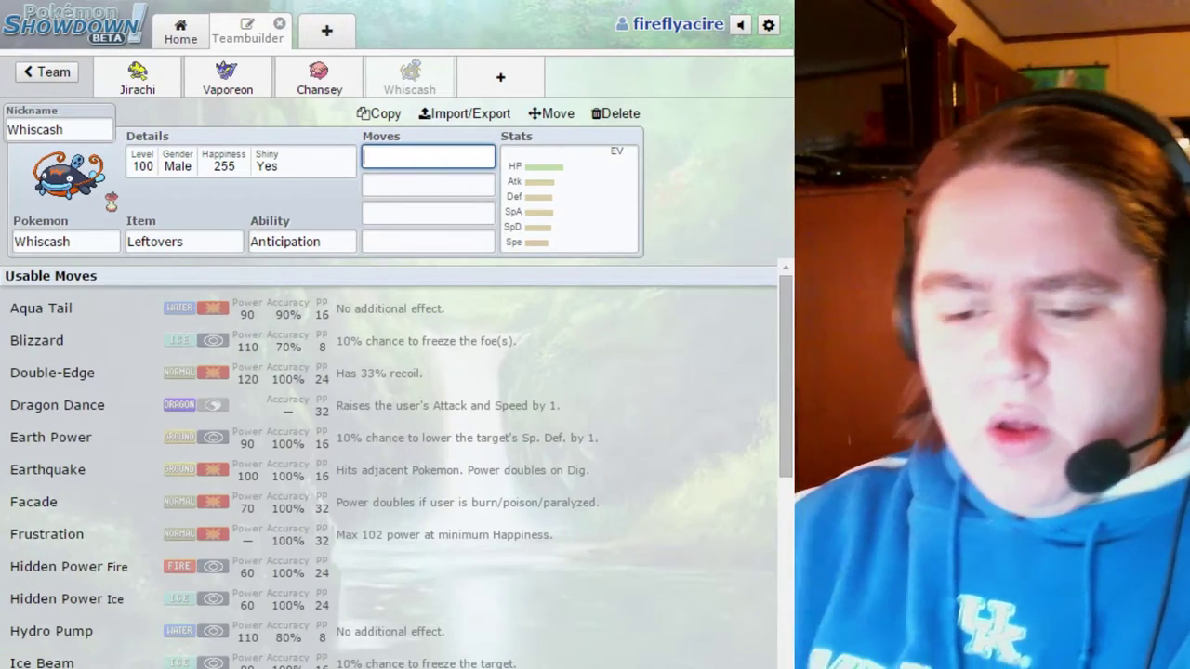
pyautogui.write('Prot')
pyautogui.press('Return')
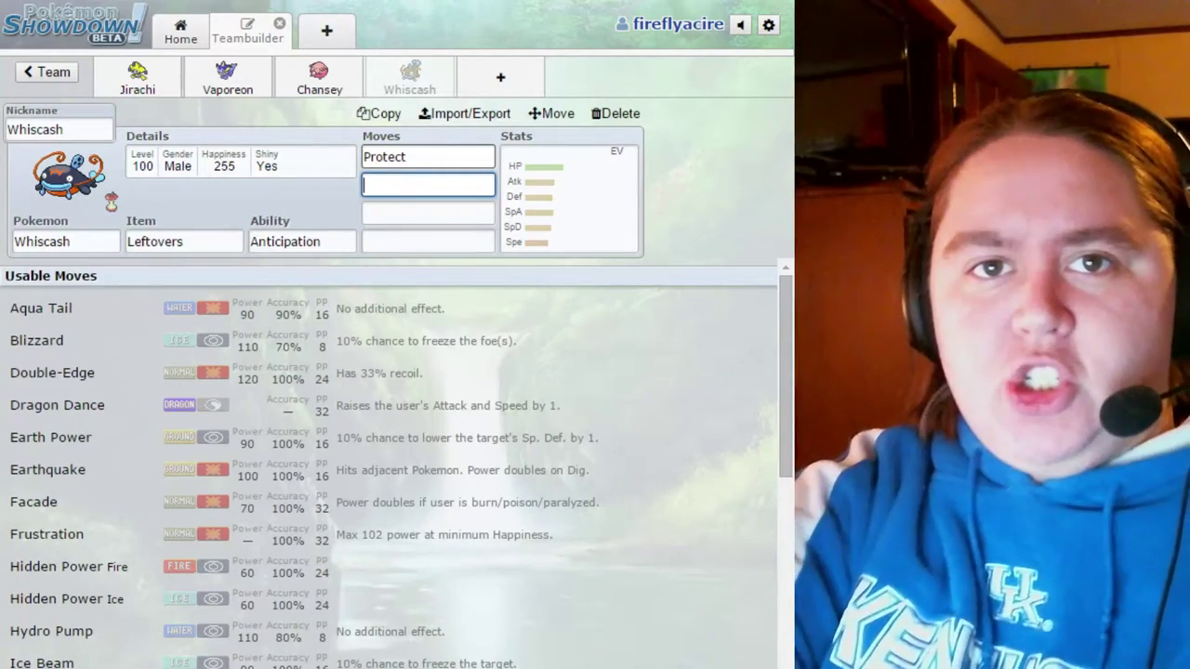
pyautogui.write('dra')
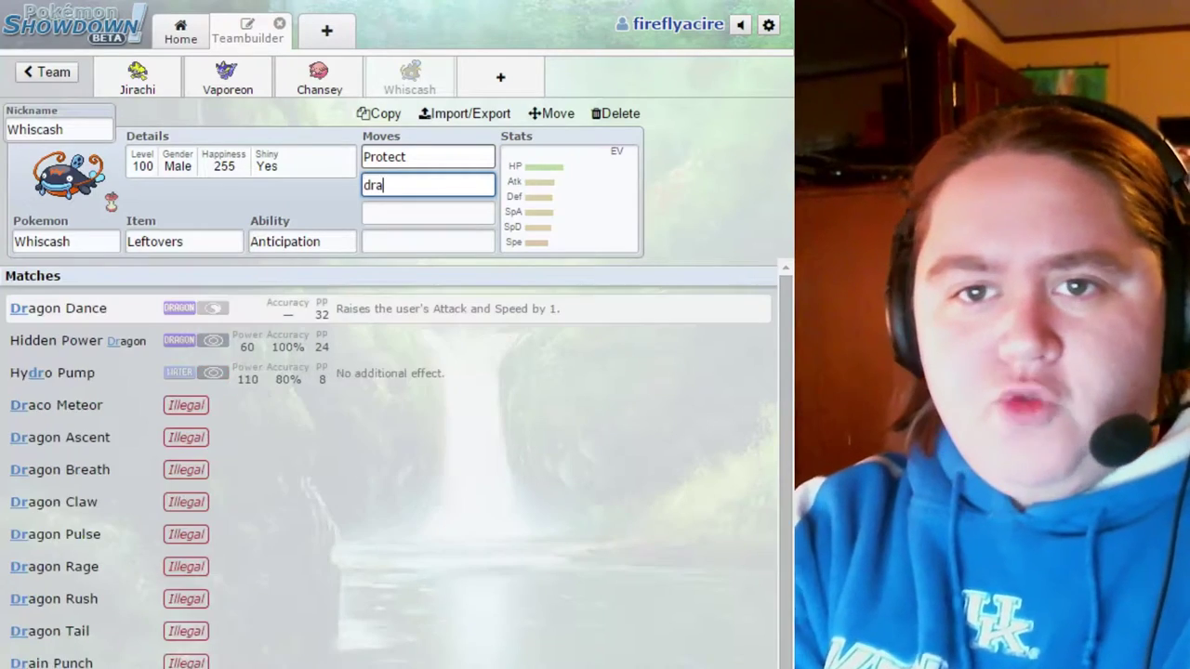
pyautogui.press('Return')
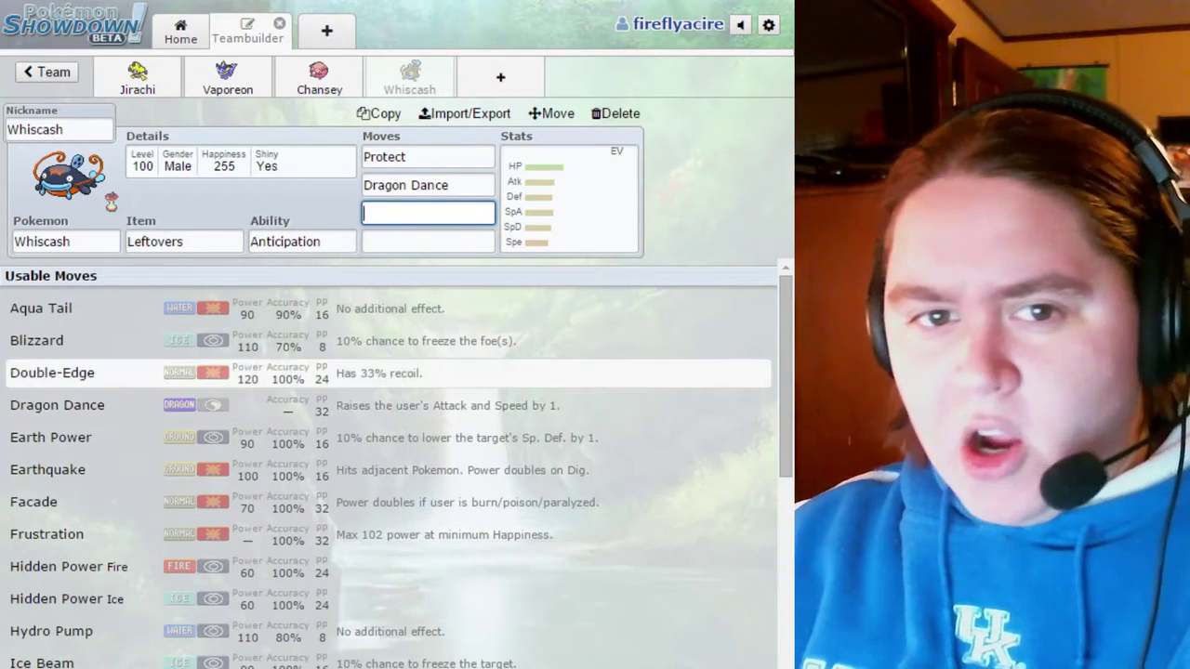
pyautogui.scroll(-2, 372, 372)
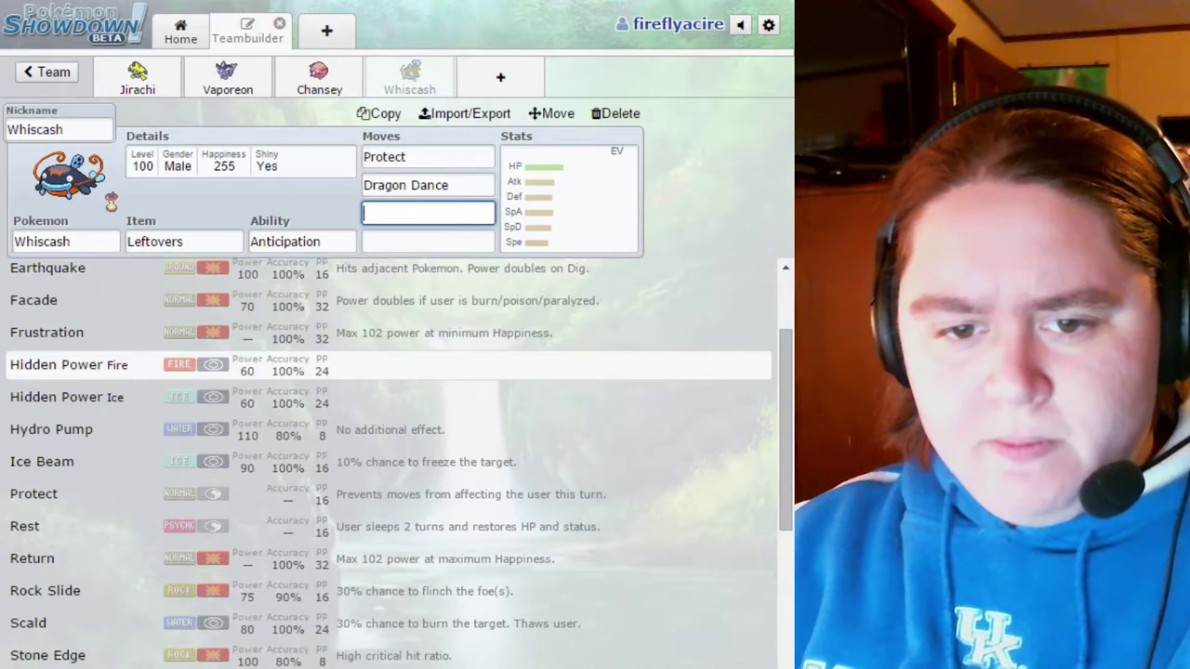
pyautogui.click(372, 668)
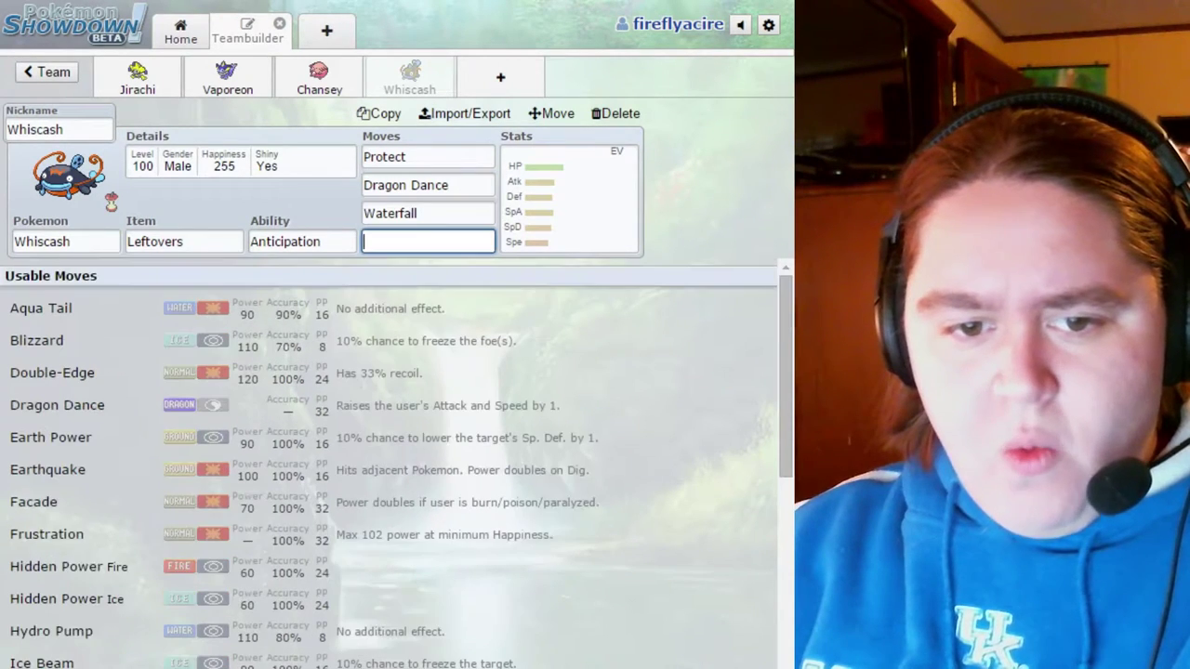
pyautogui.click(48, 469)
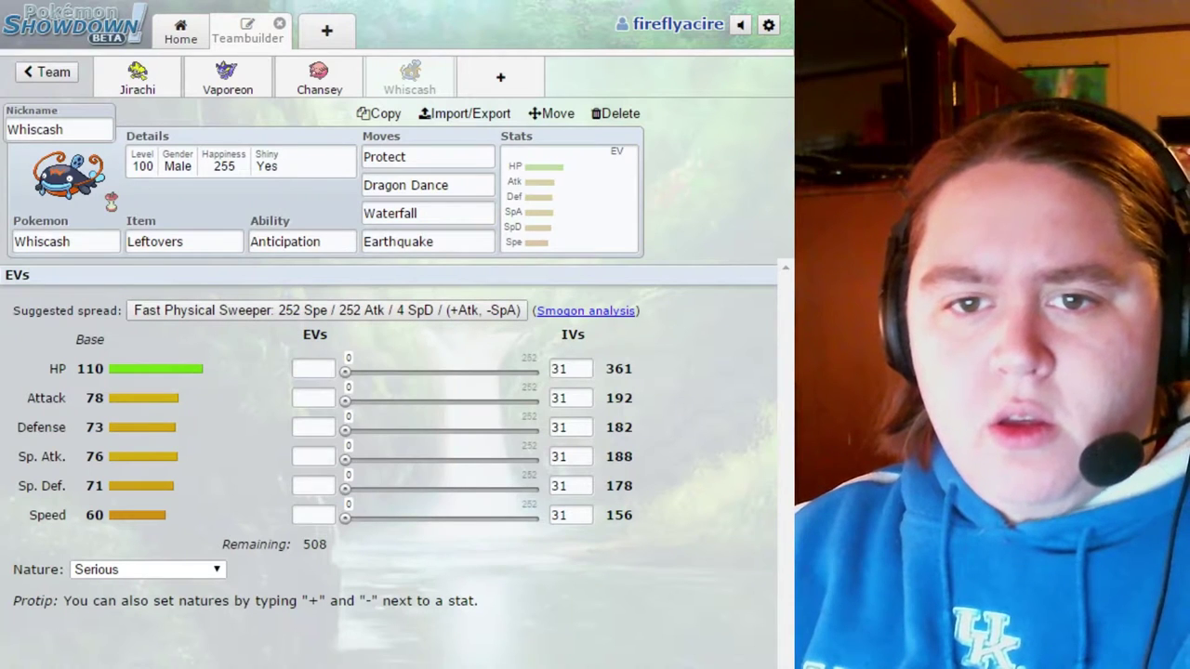
# - Set Whiscash's EVs to 252 Attack, 4 Sp. Def. and 252 Speed
pyautogui.click(313, 368)
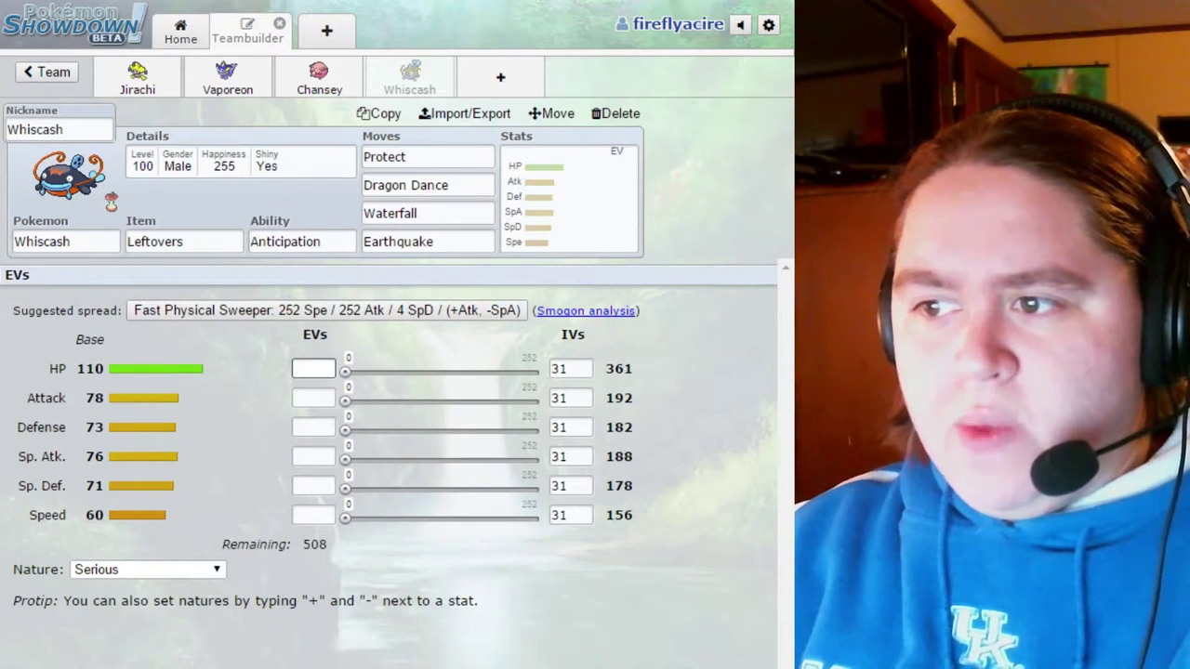
pyautogui.click(313, 397)
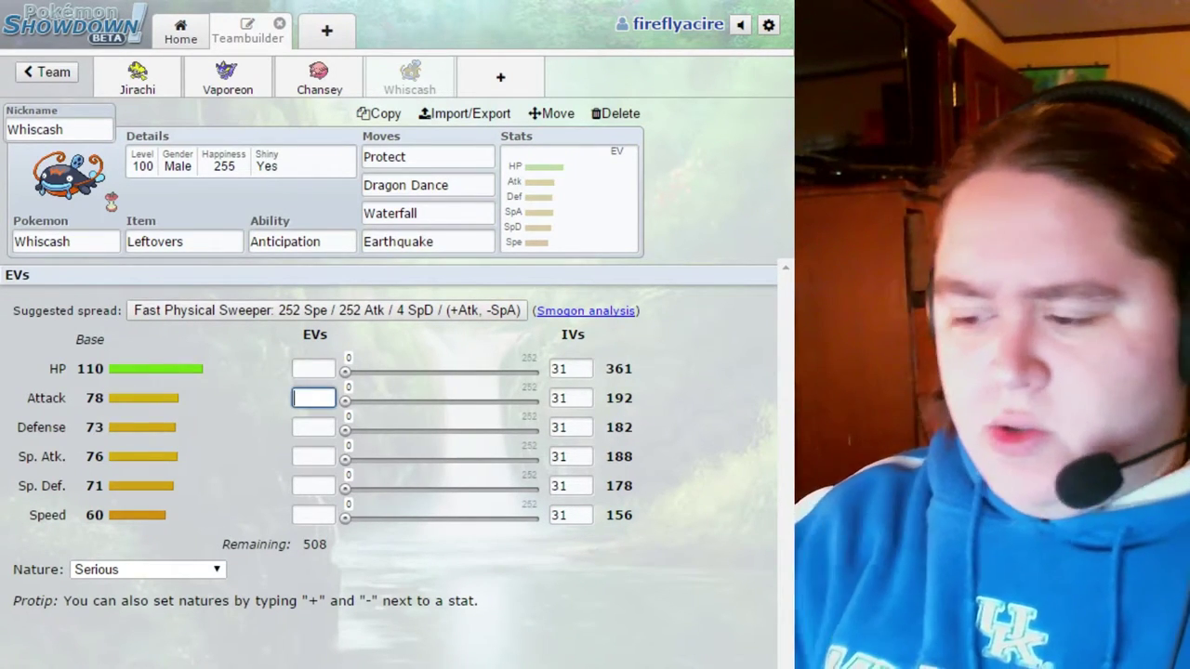
pyautogui.write('252')
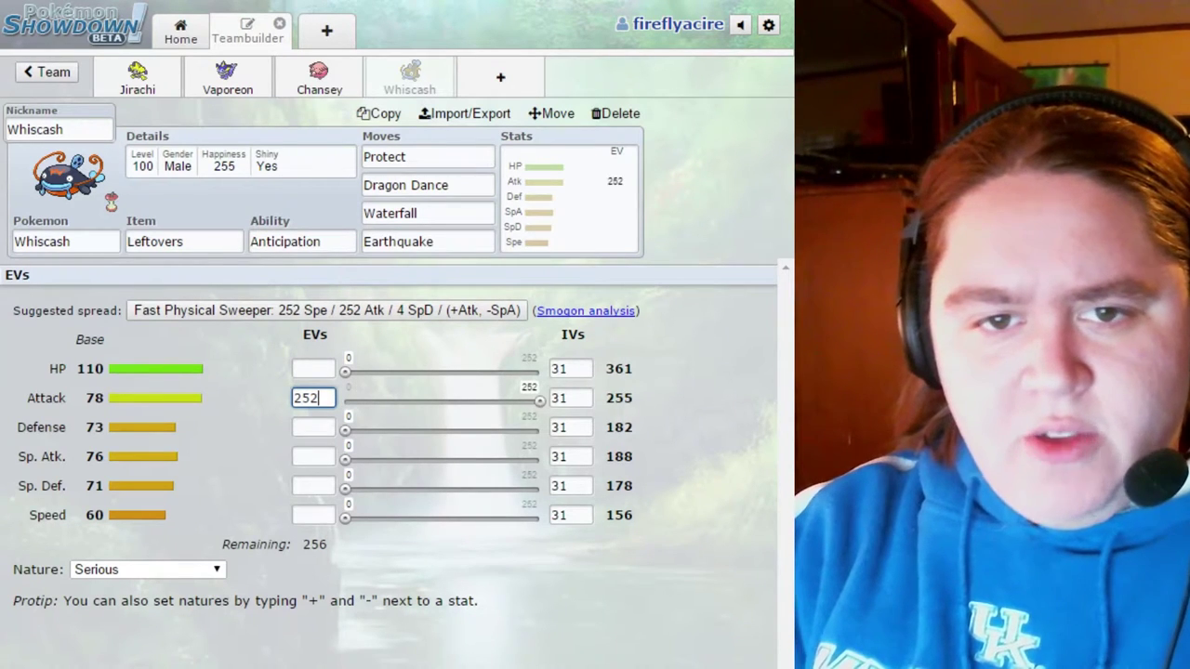
pyautogui.click(313, 426)
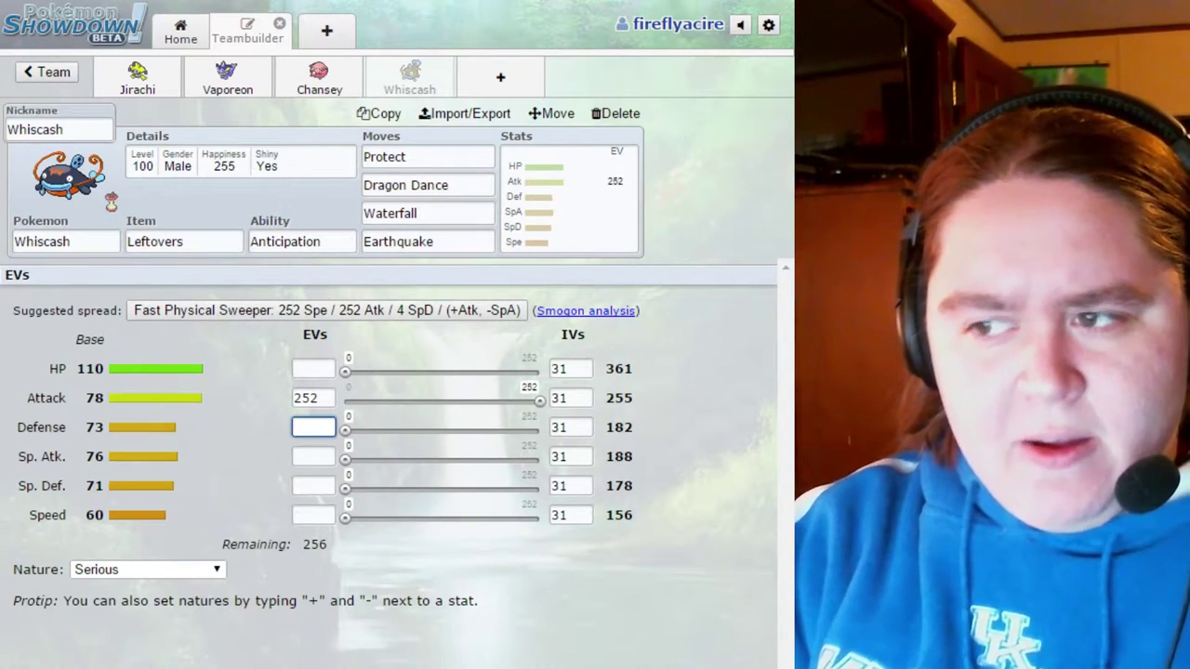
pyautogui.press('Tab')
pyautogui.press('Tab')
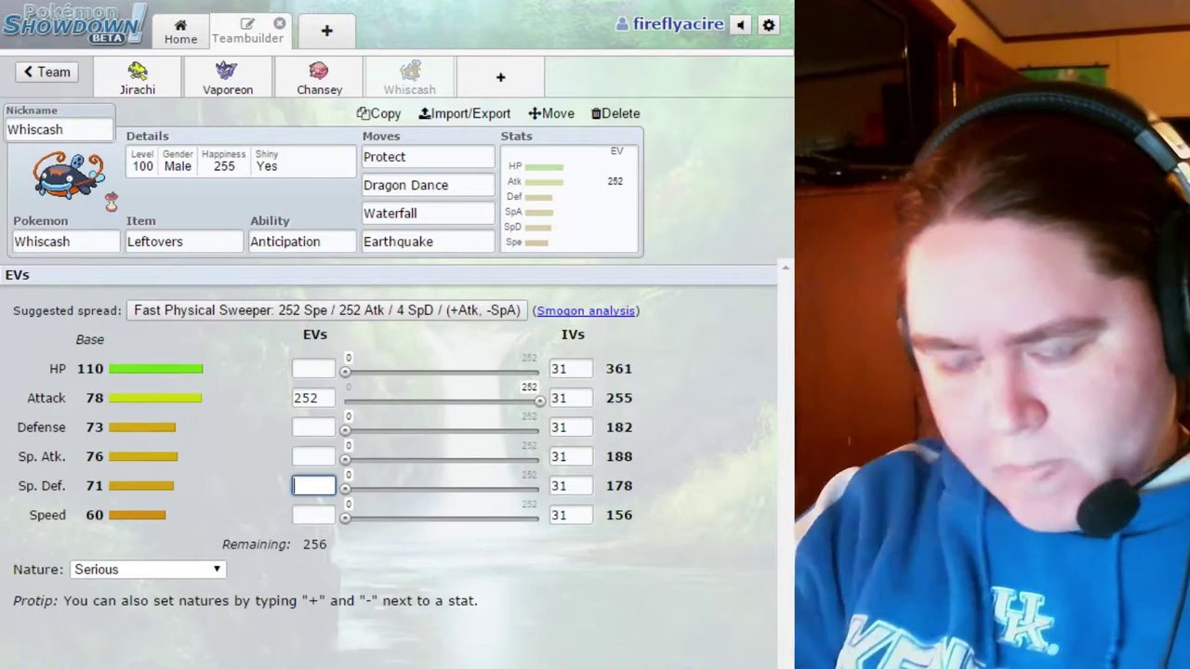
pyautogui.write('4')
pyautogui.press('Tab')
pyautogui.write('252')
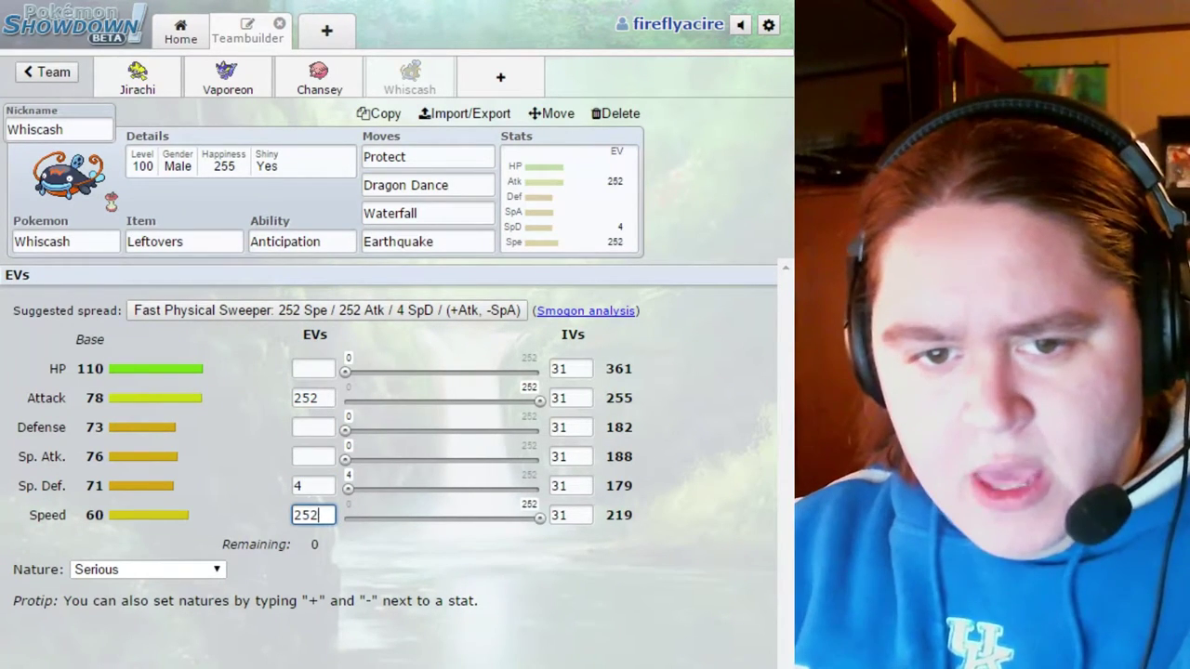
# - Set Whiscash's nature to Adamant (+Atk, -SpA)
pyautogui.click(147, 568)
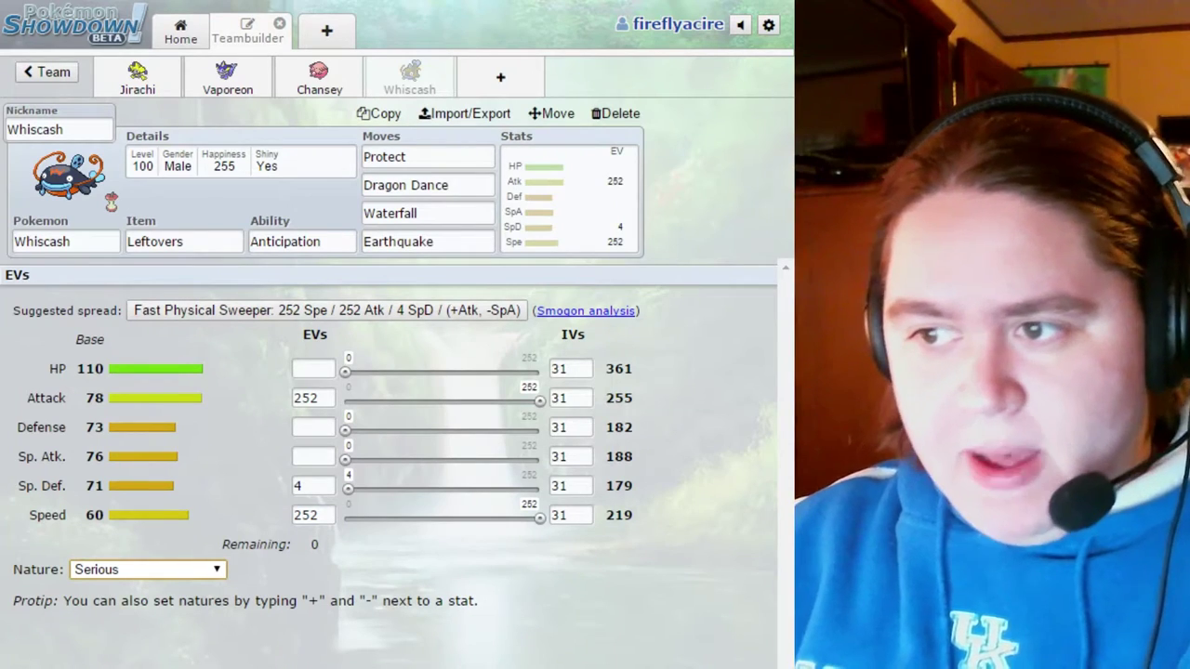
pyautogui.press('a')
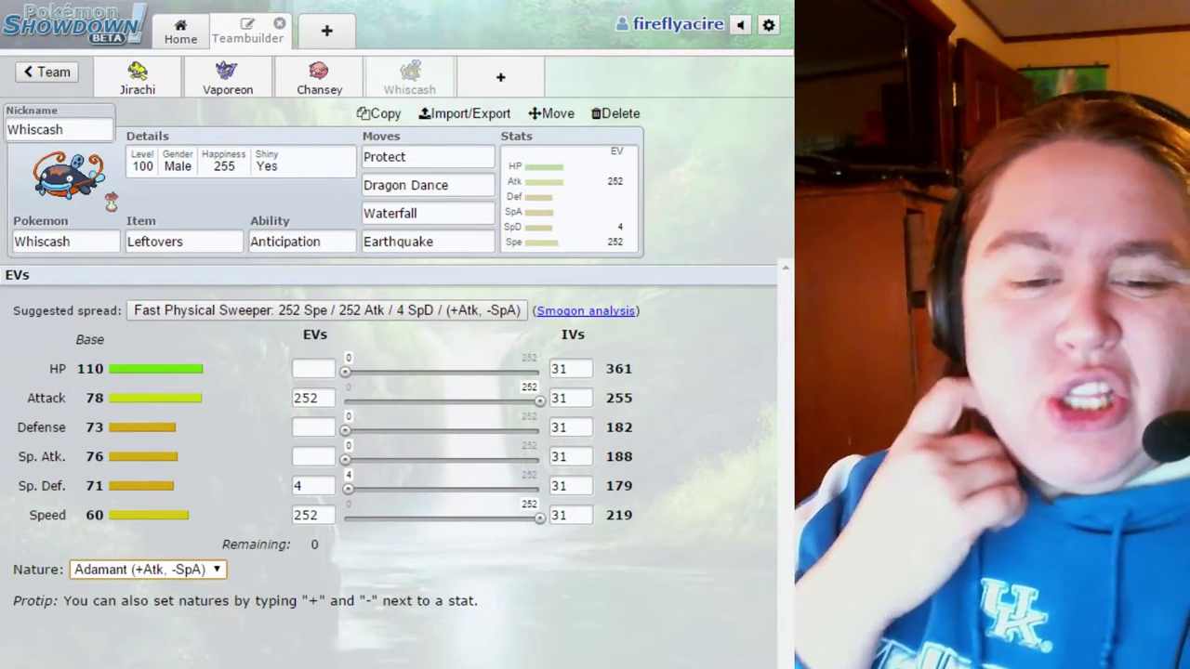
pyautogui.press('Return')
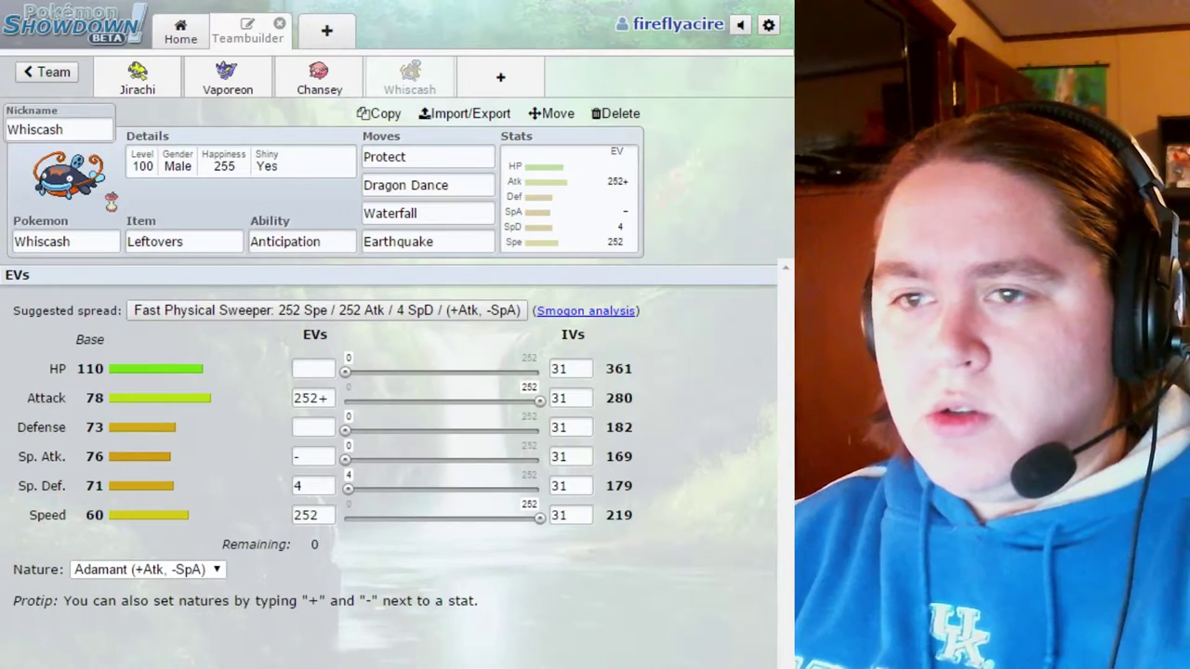
# - Add Amoonguss as the team's fifth Pokémon
pyautogui.click(500, 77)
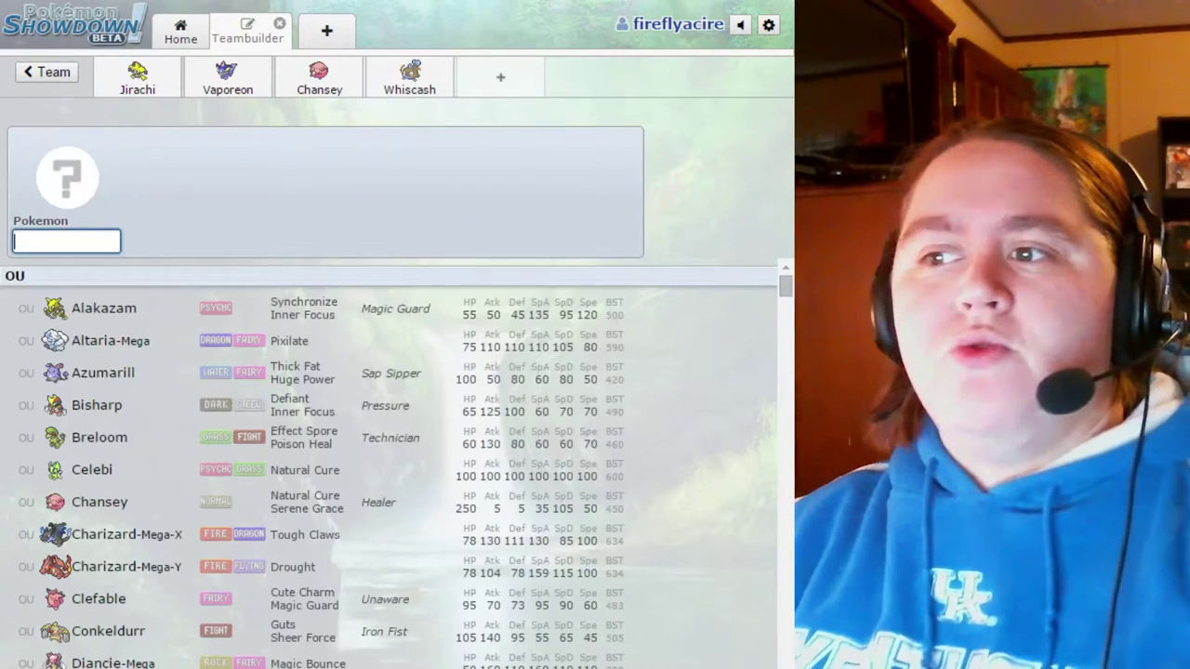
pyautogui.write('ami')
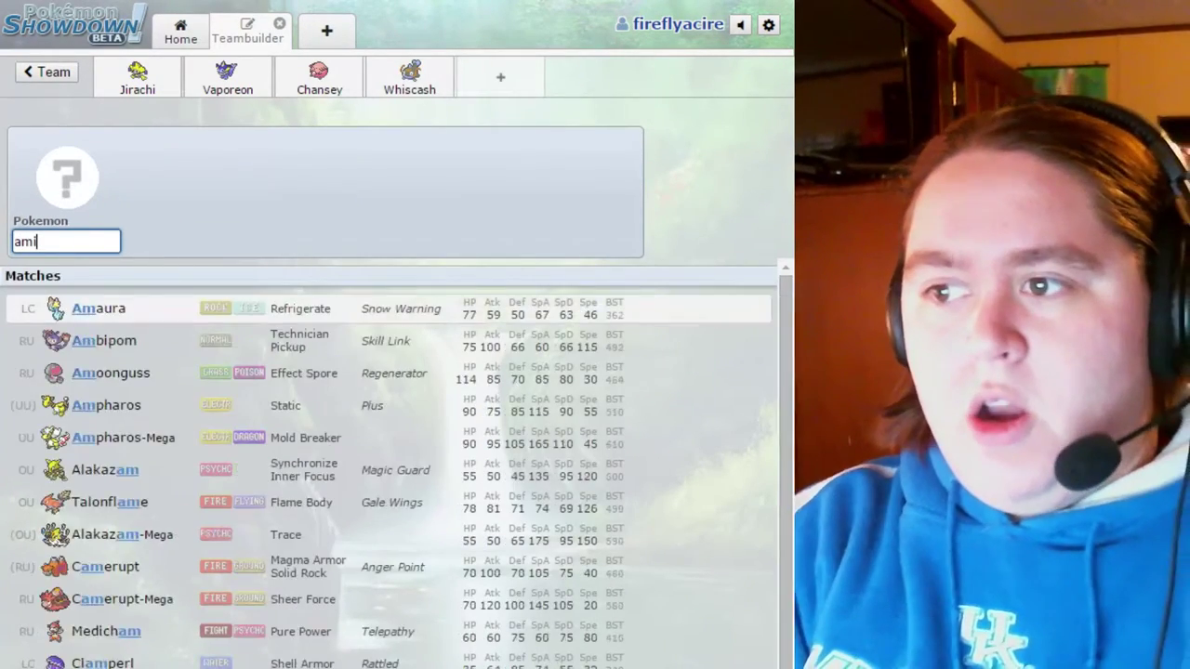
pyautogui.press('BackSpace')
pyautogui.write('o')
pyautogui.press('Return')
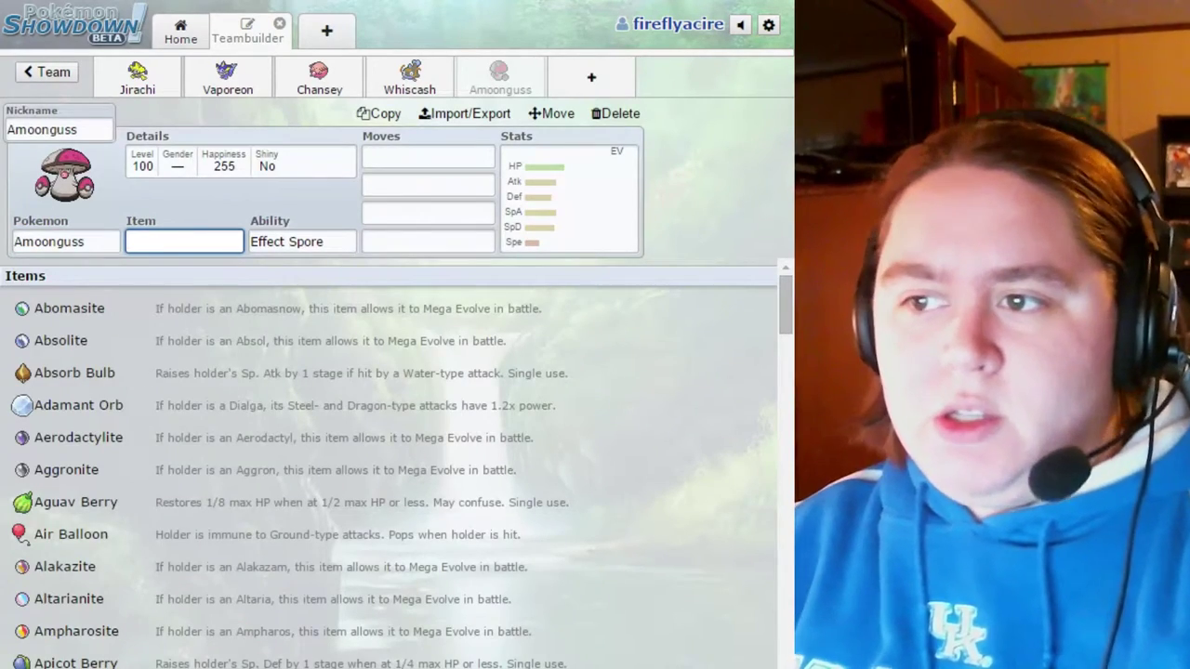
# - Set Amoonguss's ability to Regenerator, leaving its item empty
pyautogui.press('Tab')
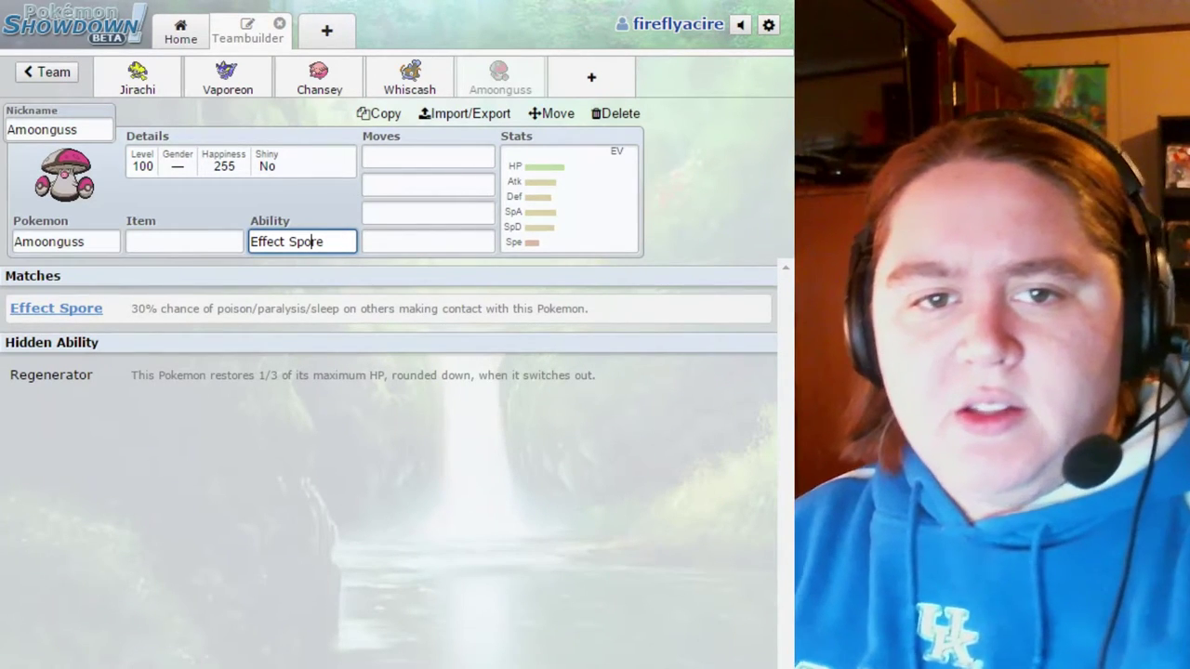
pyautogui.press('Down')
pyautogui.press('Return')
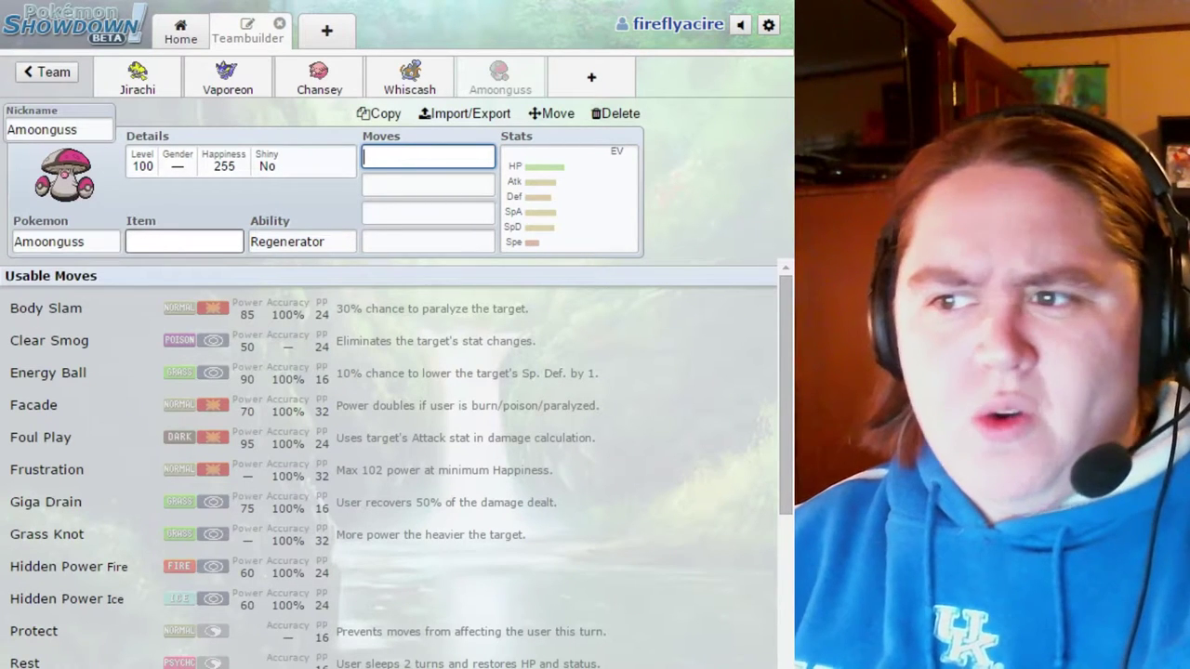
# - Make Amoonguss shiny and set its gender to Male
pyautogui.click(240, 160)
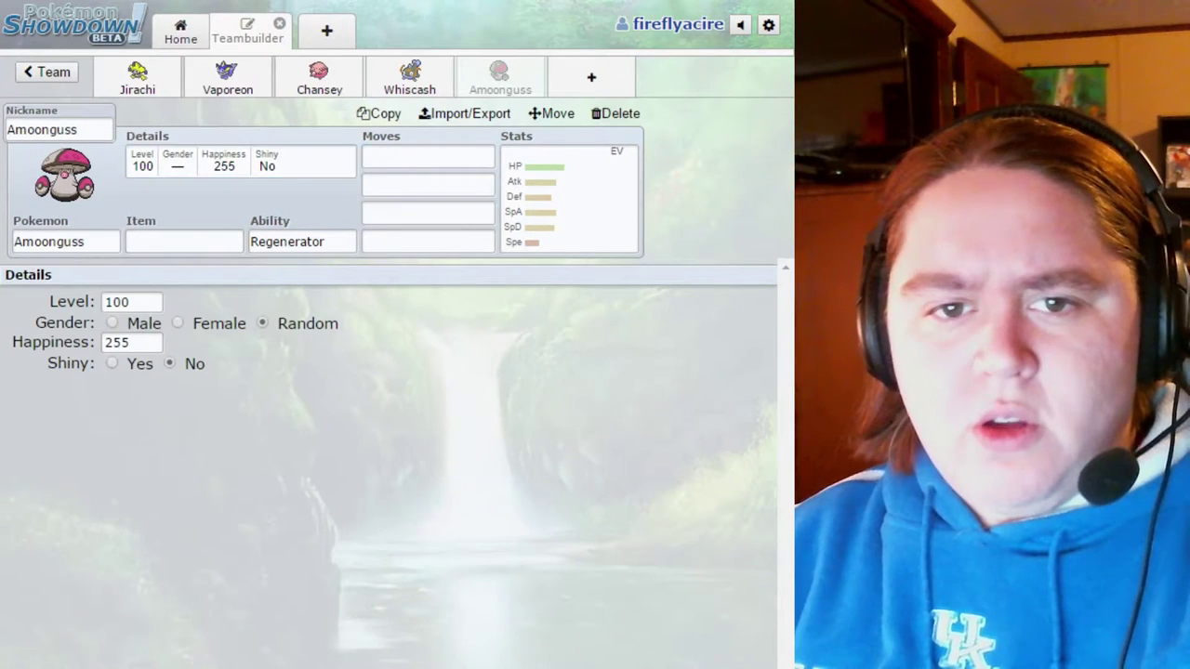
pyautogui.click(111, 363)
pyautogui.click(112, 322)
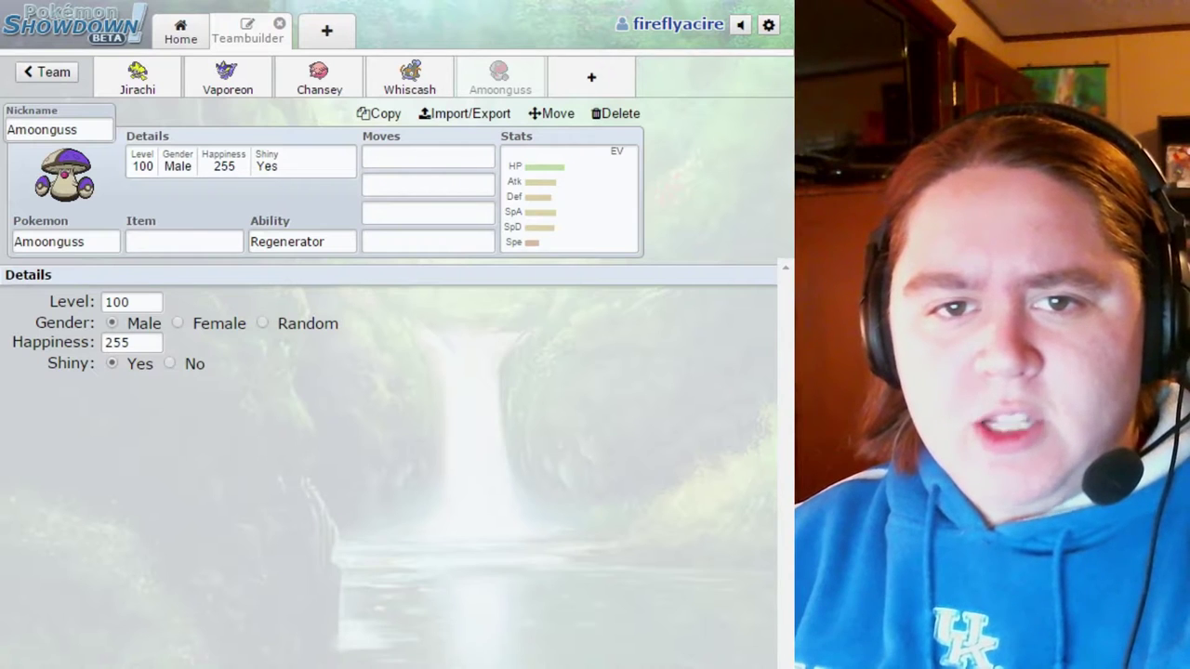
# - Equip Amoonguss with a Sitrus Berry
pyautogui.click(184, 241)
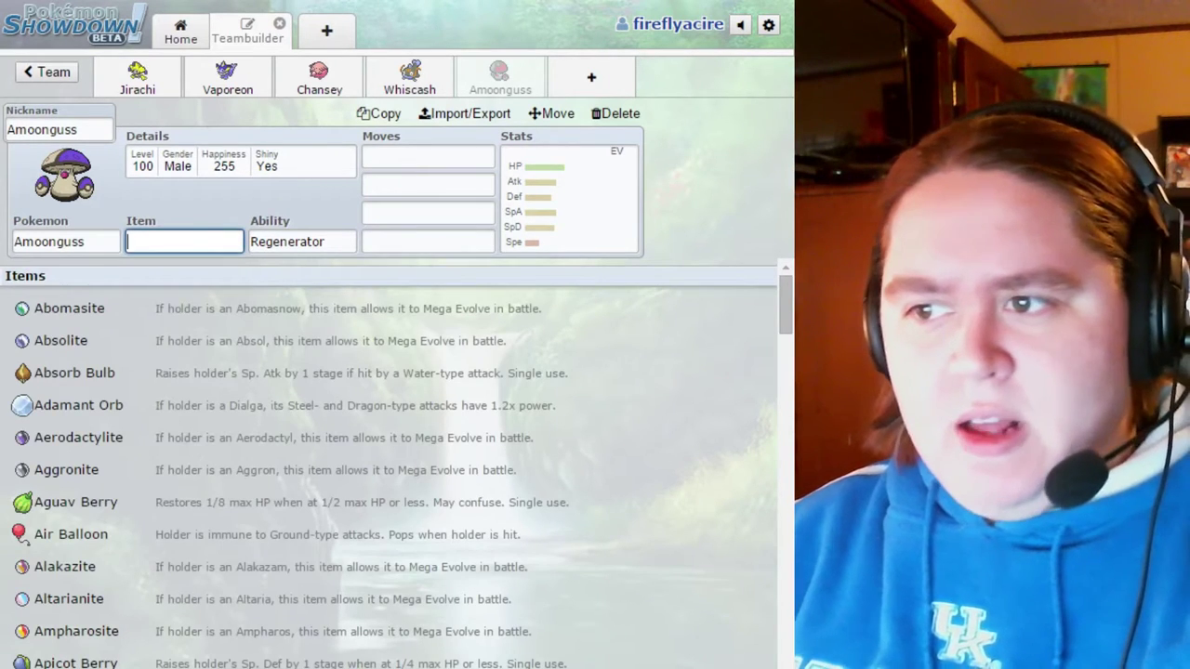
pyautogui.write('sir')
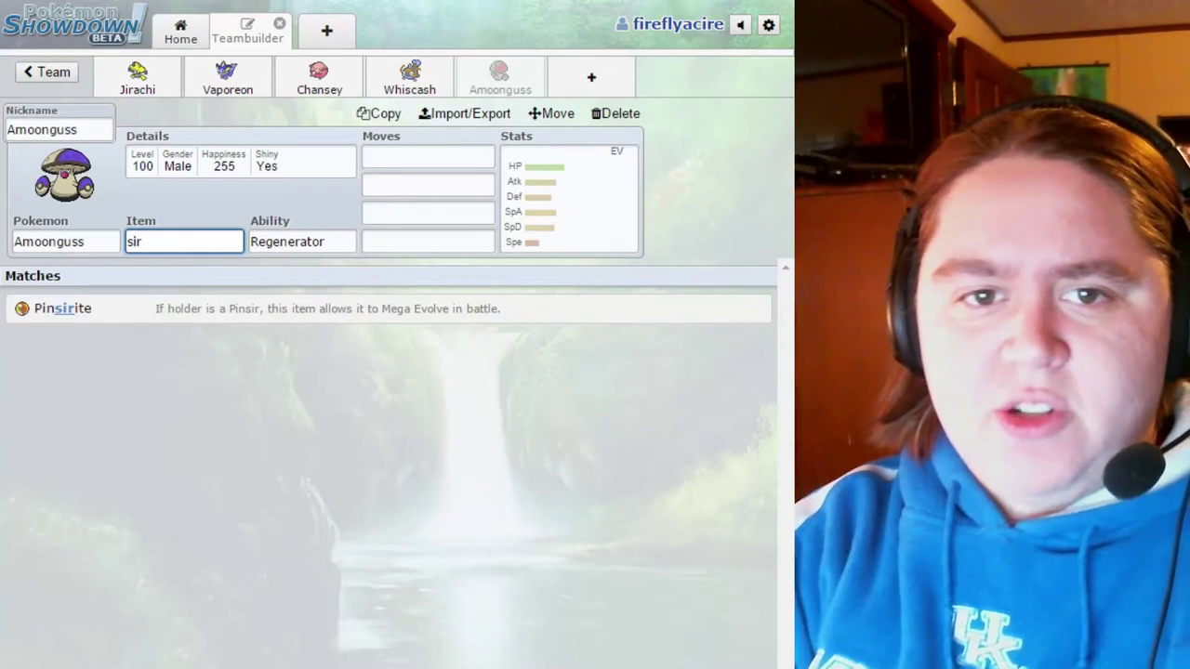
pyautogui.press('BackSpace')
pyautogui.write('t')
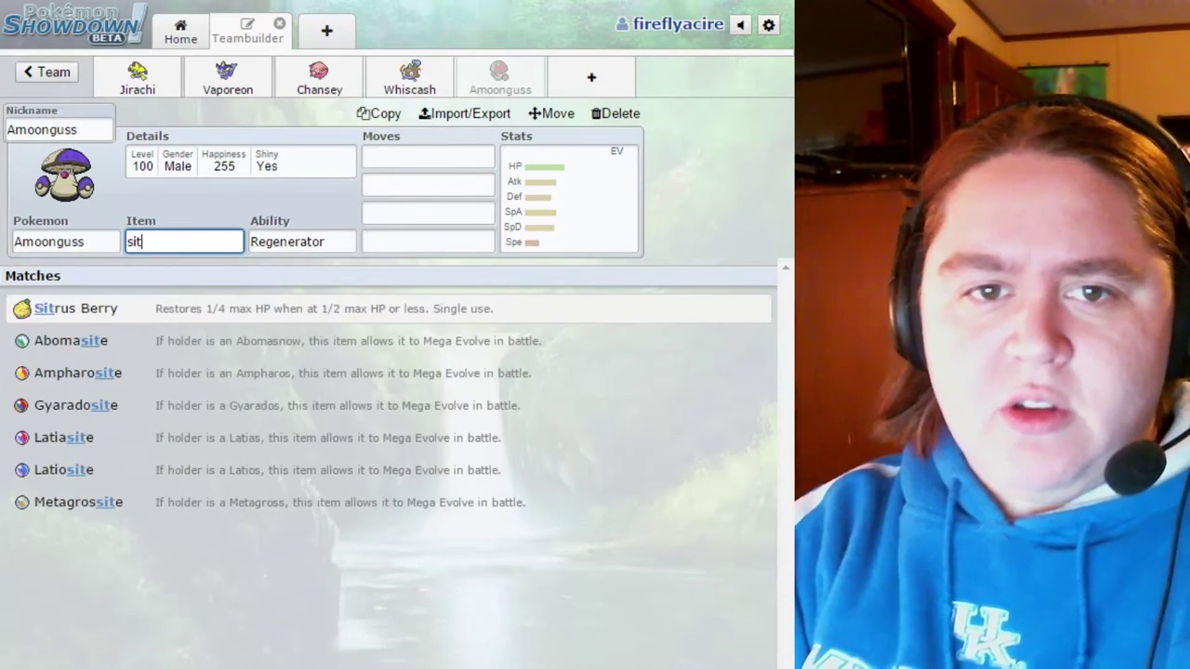
pyautogui.press('Return')
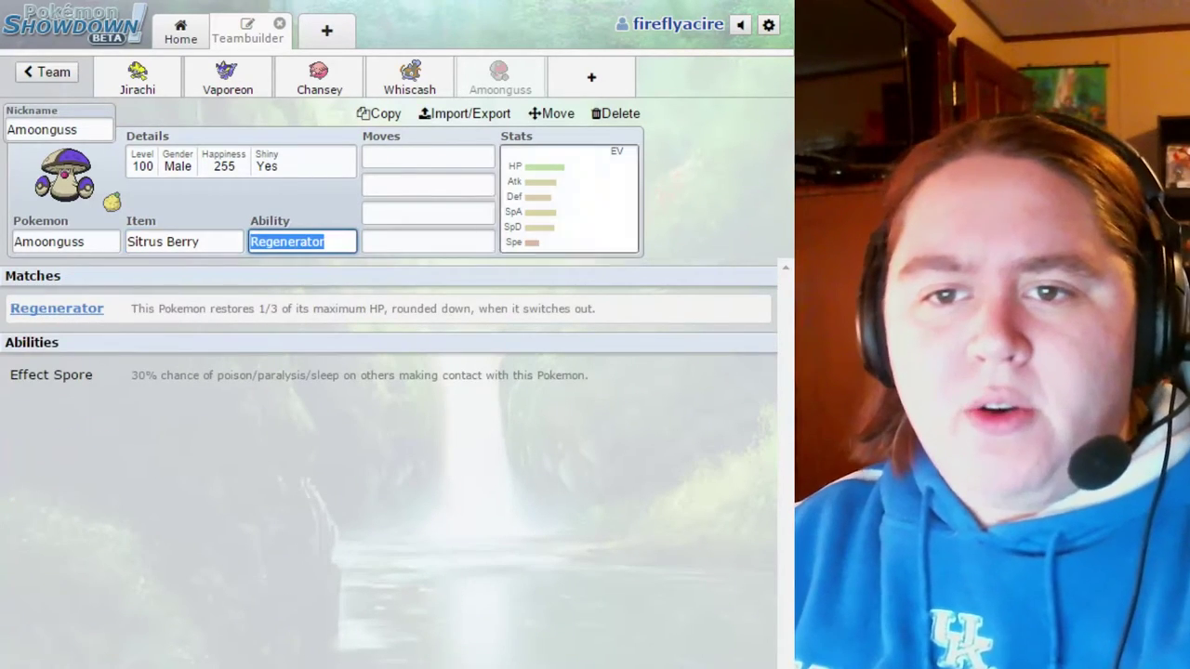
# - Change Amoonguss's ability to Effect Spore
pyautogui.press('Return')
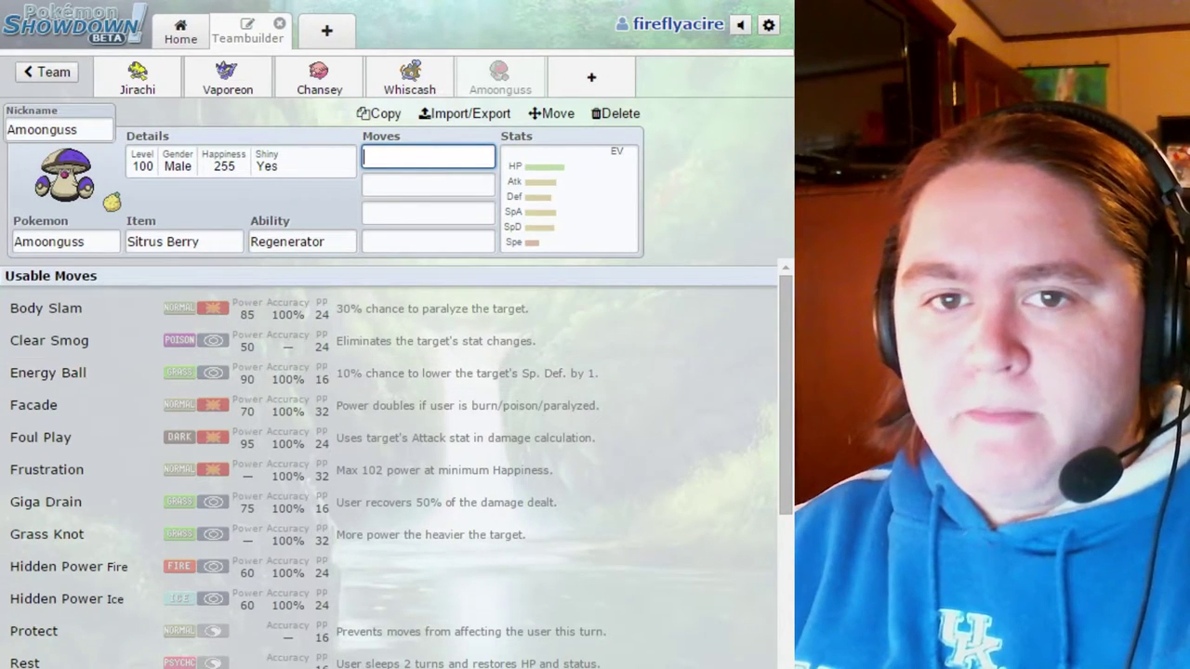
pyautogui.click(258, 241)
pyautogui.click(51, 375)
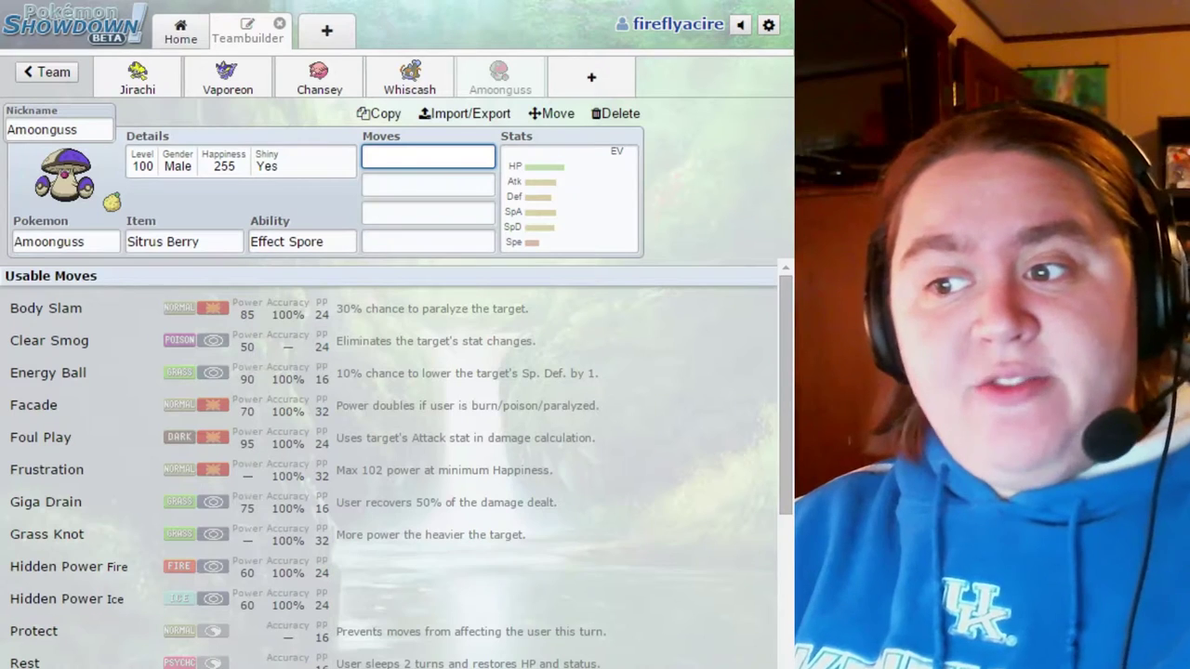
# - Give Amoonguss a Modest nature with EVs of 252 Sp. Atk., 252 HP and 4 Sp. Def
pyautogui.click(569, 198)
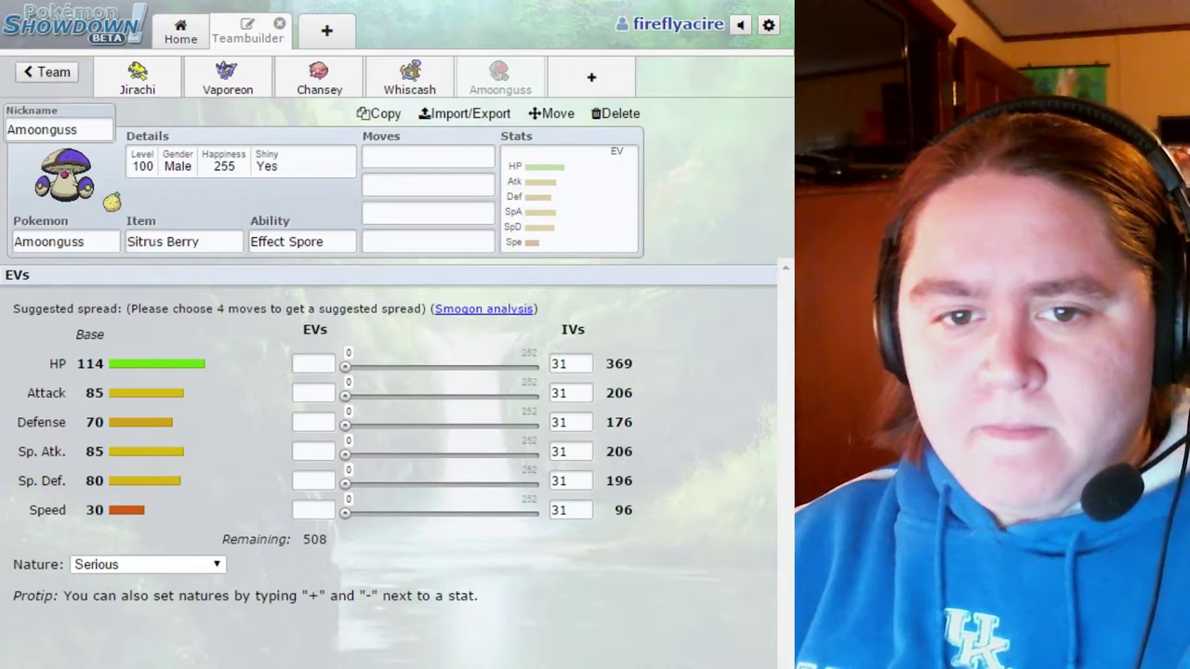
pyautogui.click(537, 453)
pyautogui.click(147, 565)
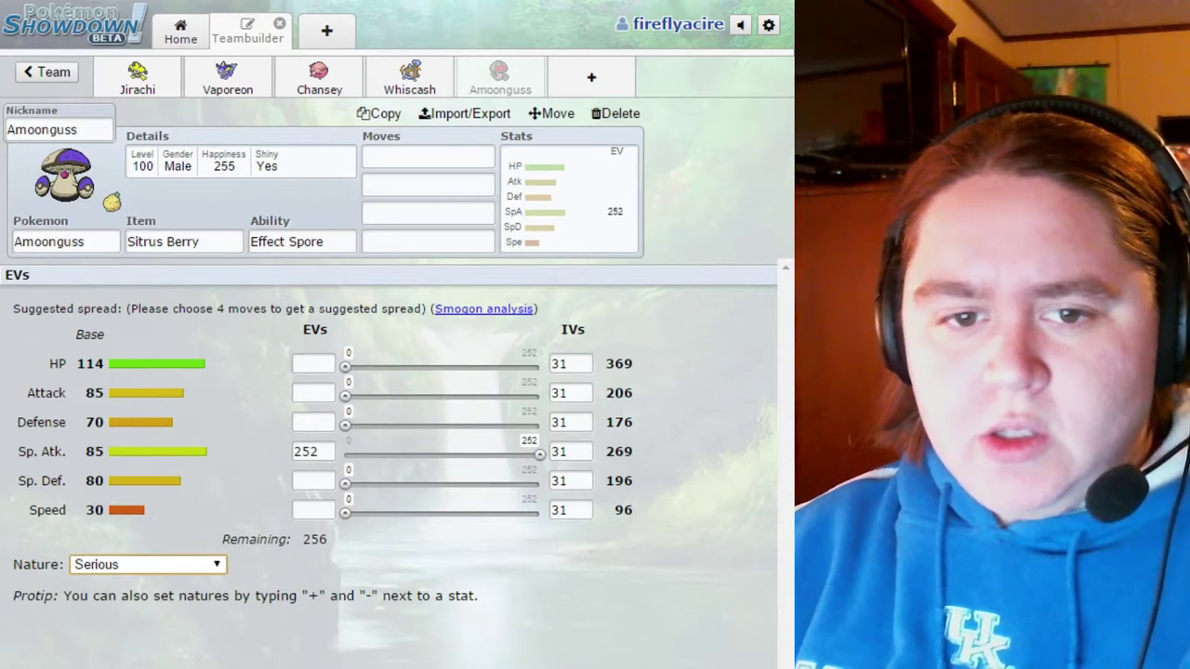
pyautogui.write('mo')
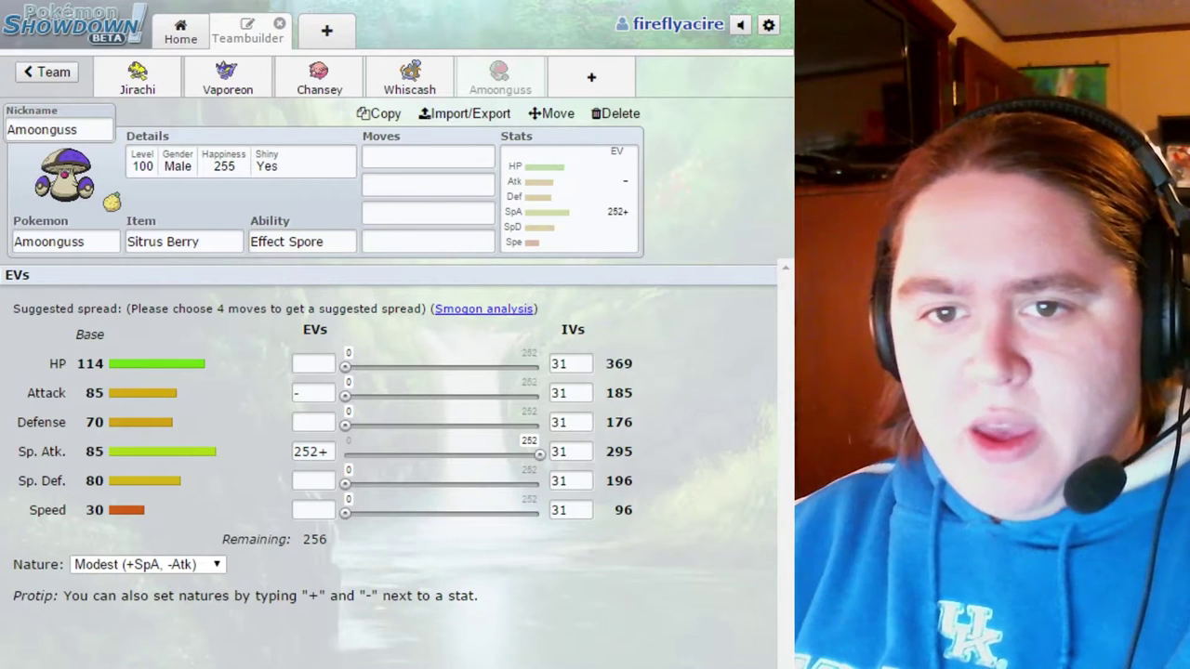
pyautogui.moveTo(345, 366); pyautogui.dragTo(539, 366)
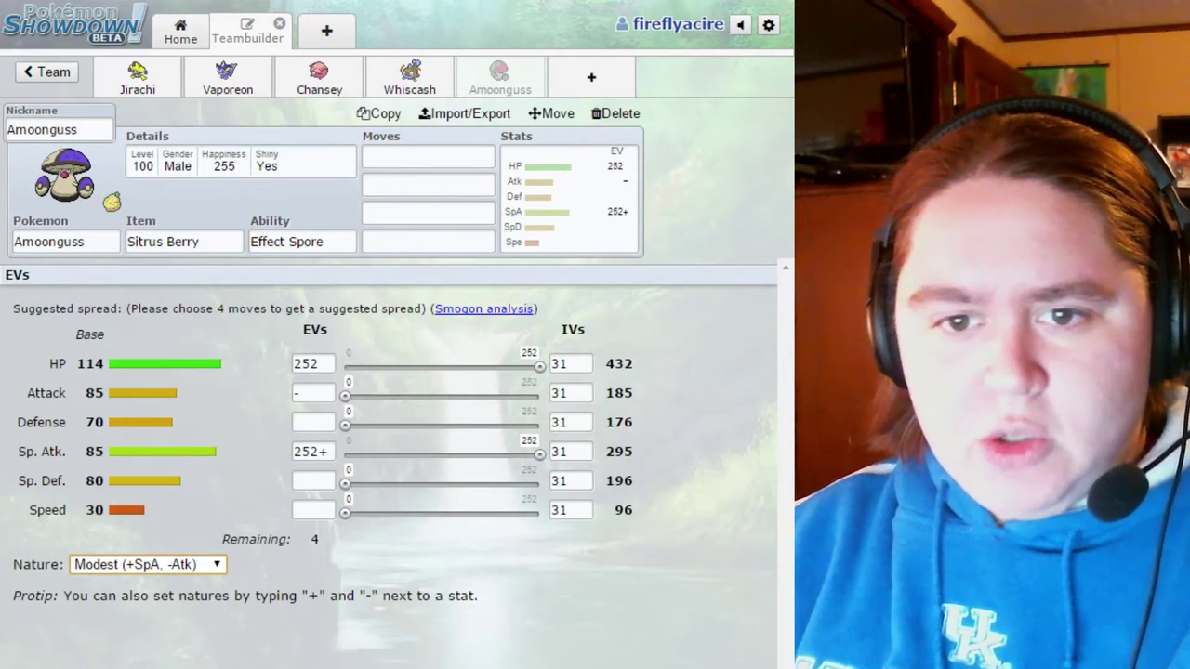
pyautogui.moveTo(345, 484); pyautogui.dragTo(348, 484)
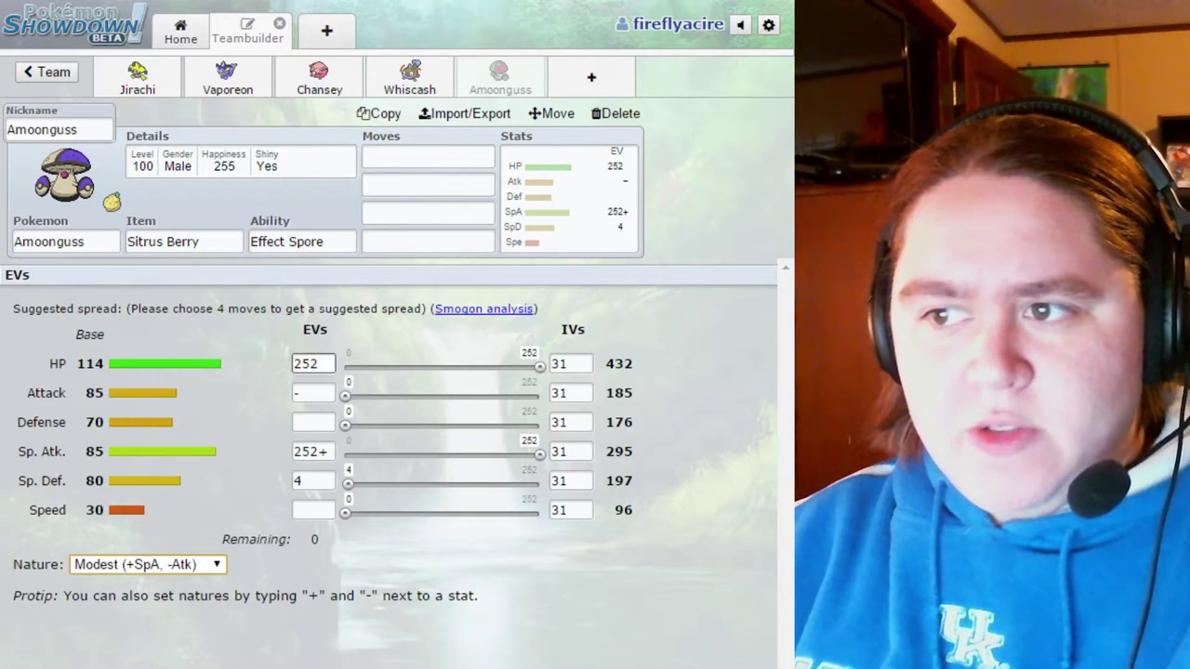
# - Rebalance Amoonguss's EVs to 248 HP and 8 Sp. Def
pyautogui.click(313, 364)
pyautogui.click(312, 480)
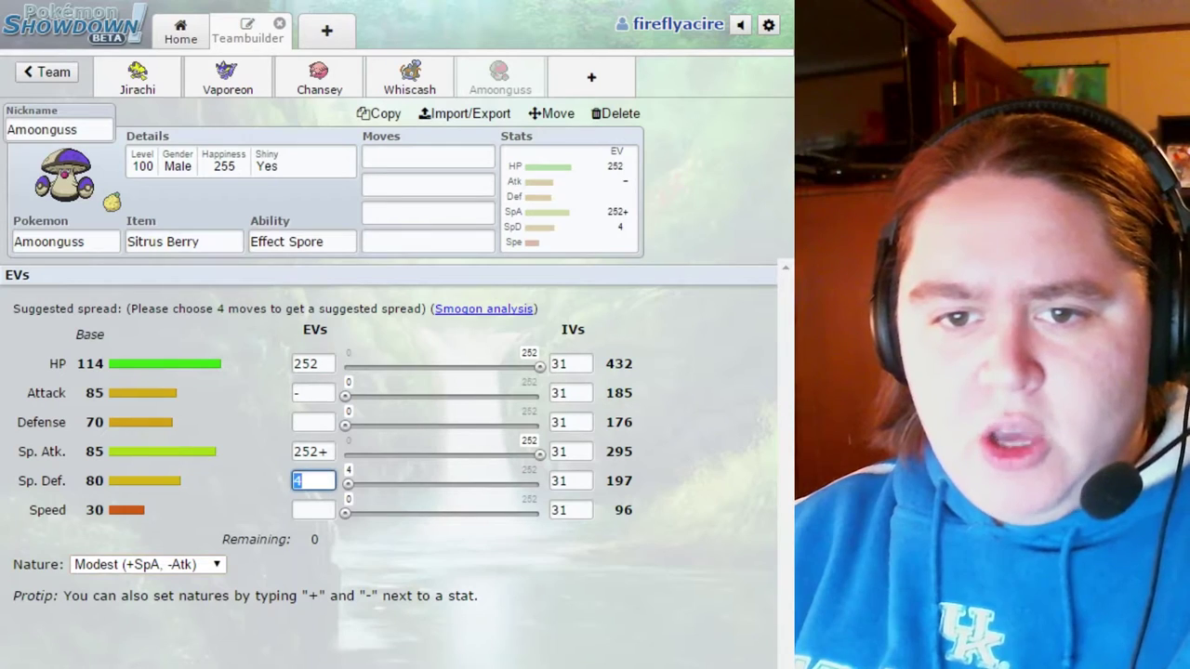
pyautogui.doubleClick(312, 363)
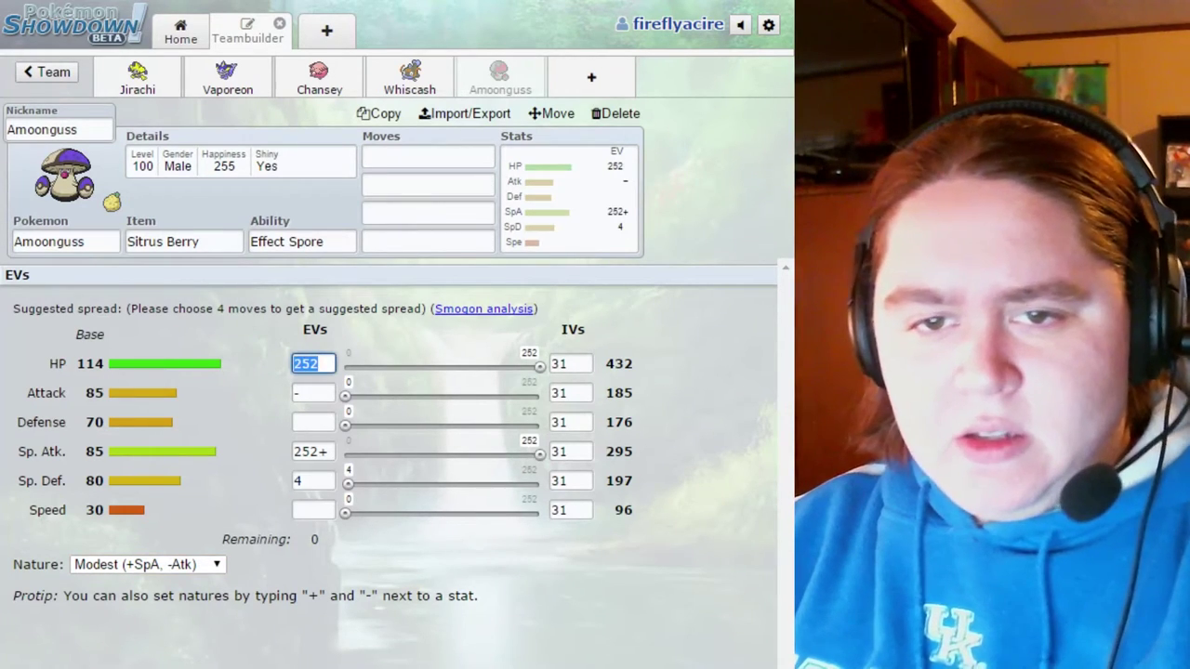
pyautogui.press('BackSpace')
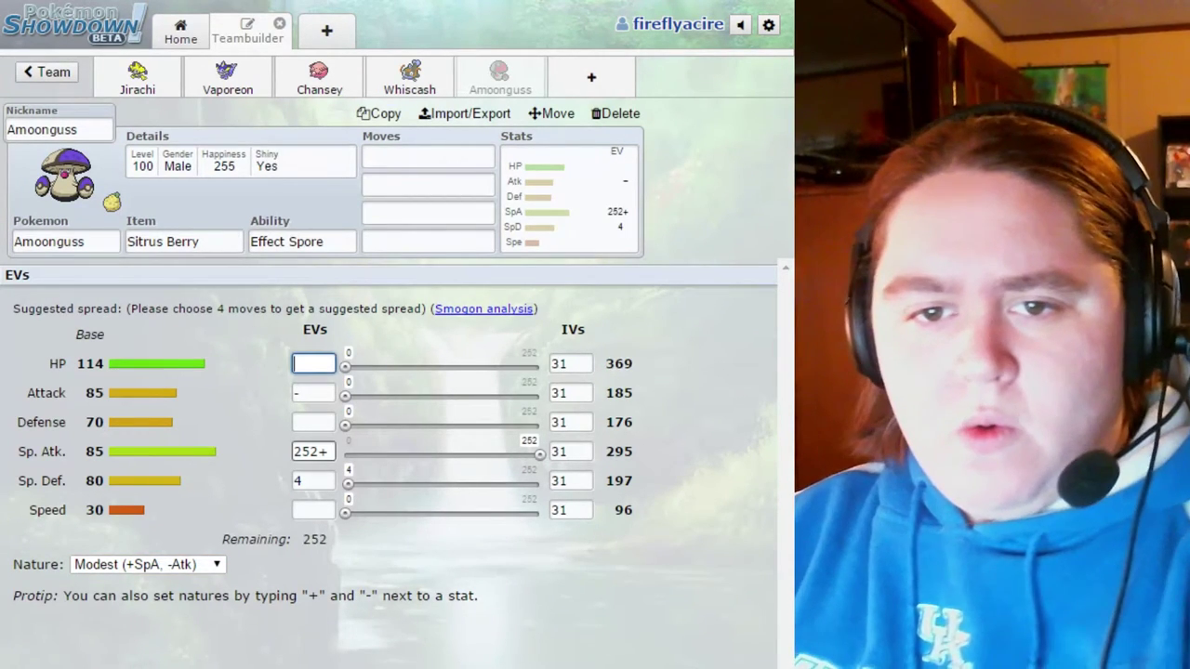
pyautogui.click(313, 480)
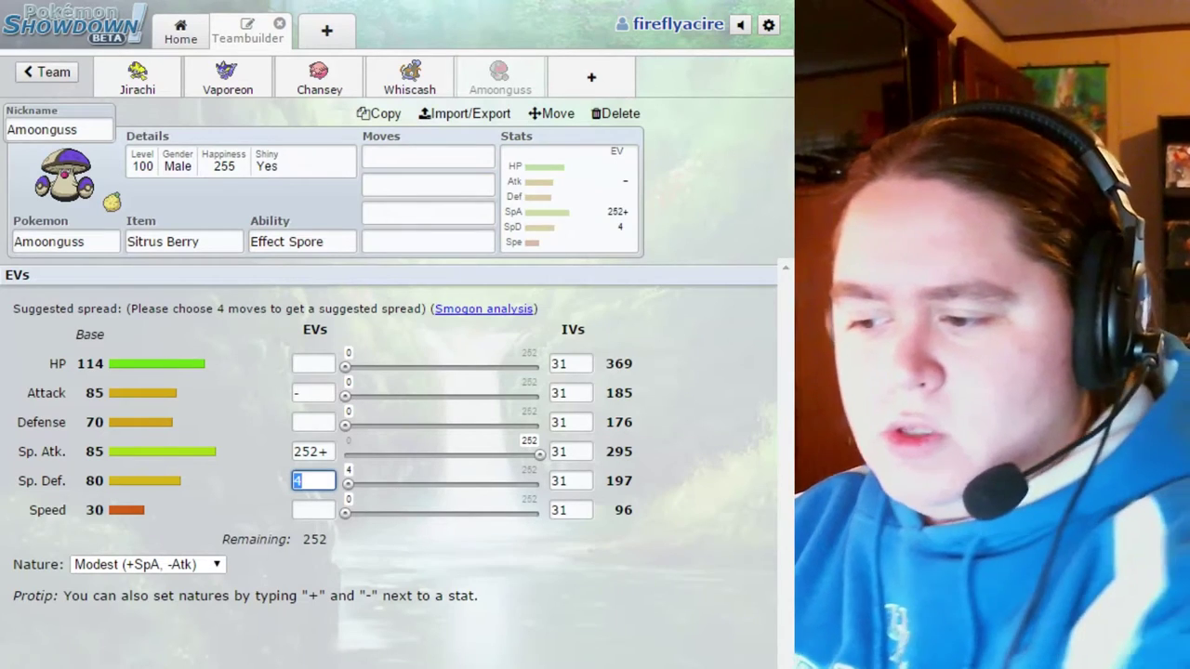
pyautogui.write('8')
pyautogui.moveTo(345, 366); pyautogui.dragTo(537, 366)
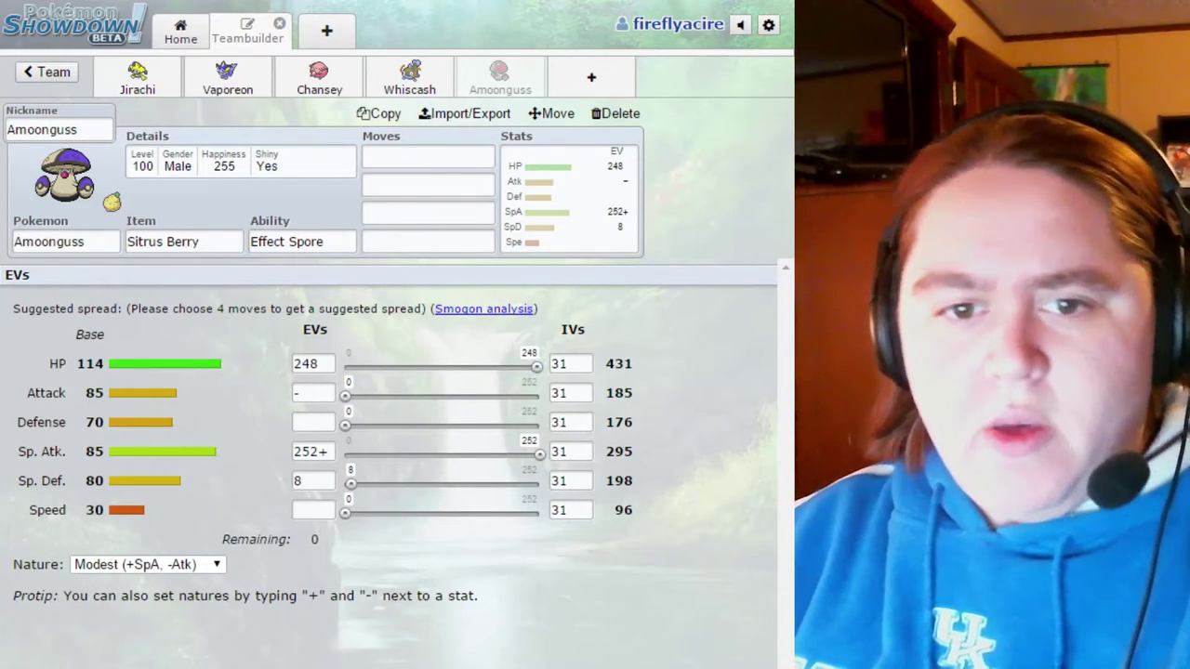
# - Teach Amoonguss the moves Spore, Synthesis, Sludge Bomb and Giga Drain, in that order
pyautogui.click(427, 156)
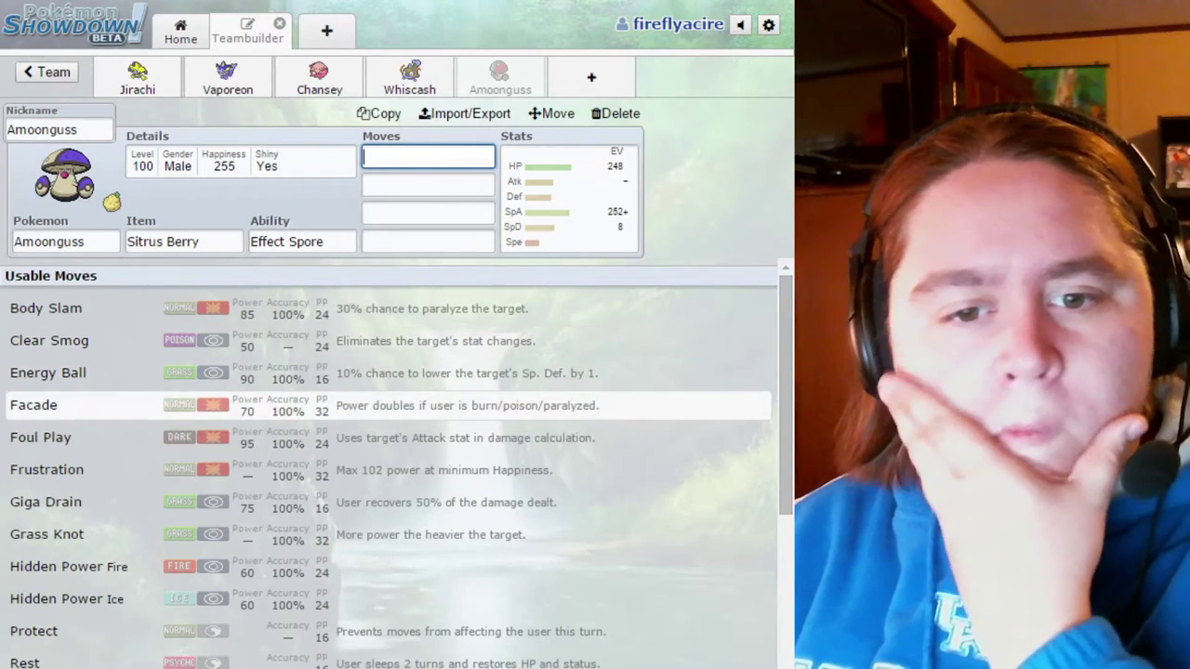
pyautogui.write('Spore')
pyautogui.press('Return')
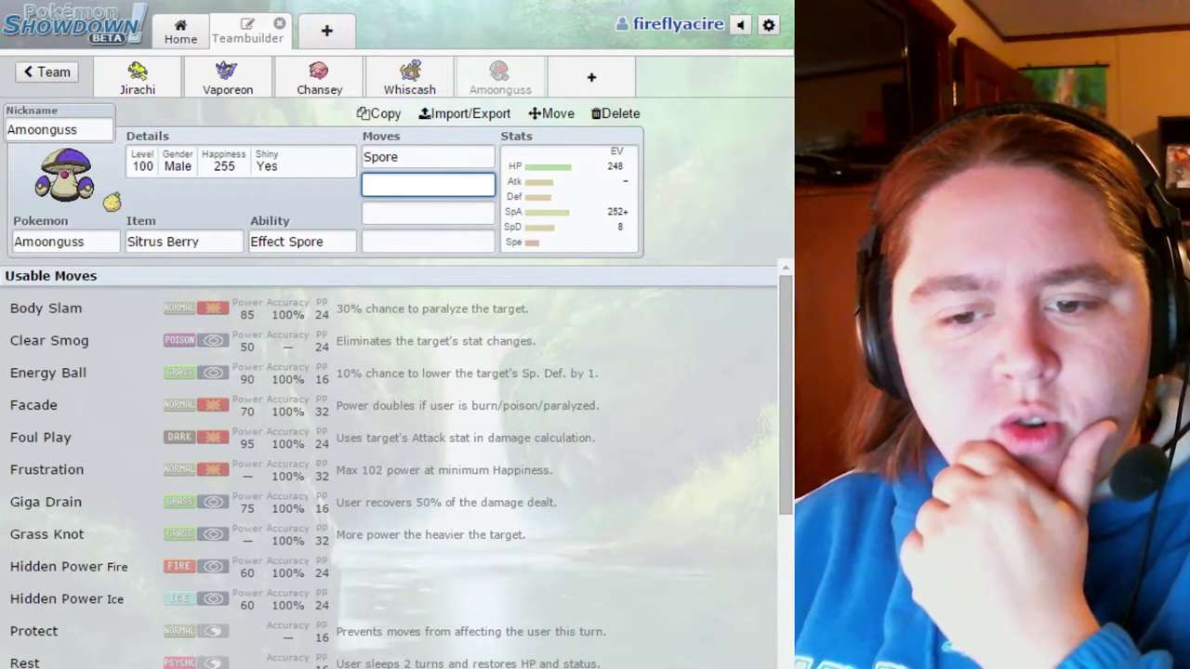
pyautogui.write('synthesis')
pyautogui.press('Return')
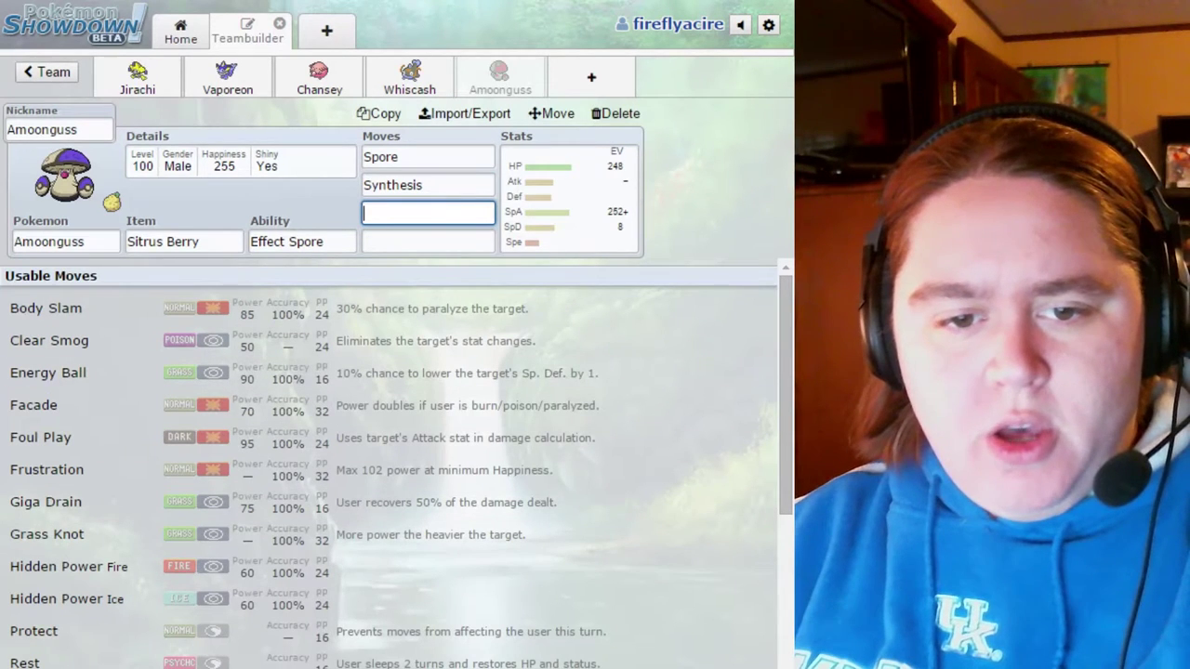
pyautogui.click(389, 666)
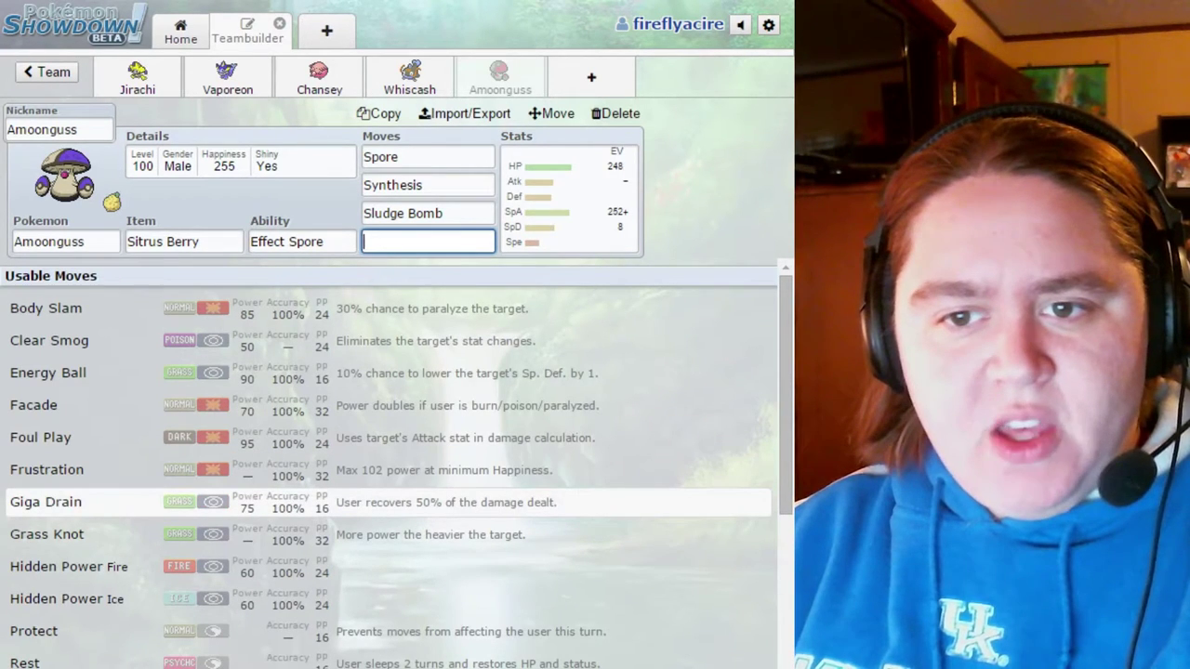
pyautogui.click(45, 502)
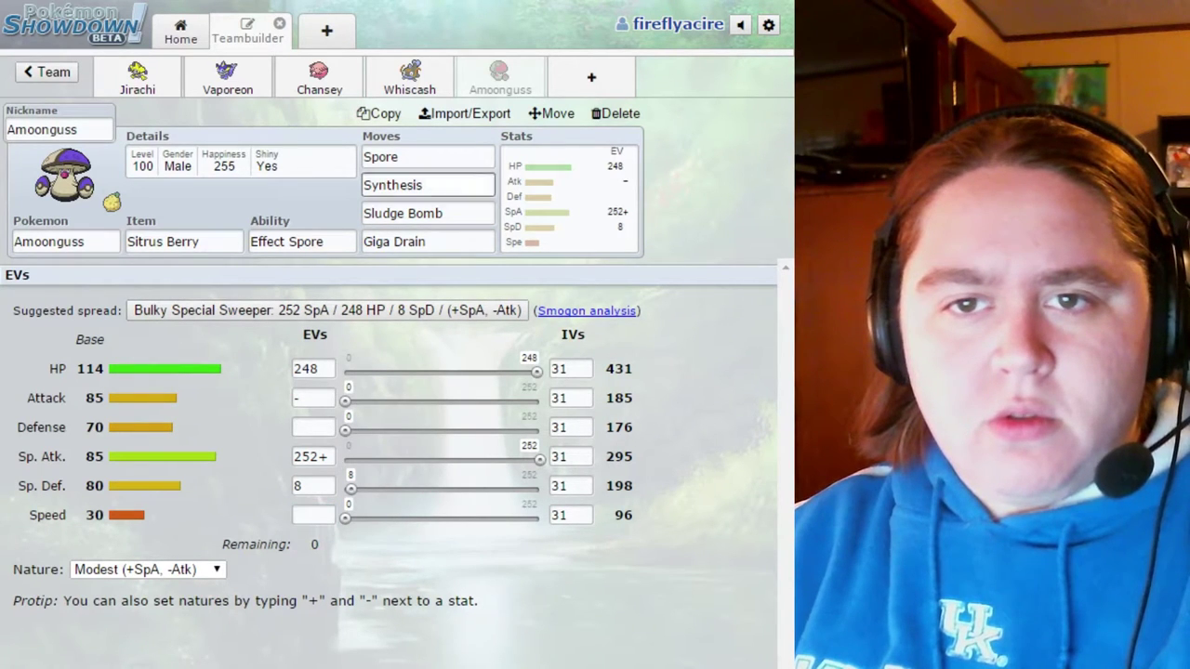
# - Add Rotom-Heat to the team as the sixth Pokémon
pyautogui.click(591, 77)
pyautogui.click(500, 77)
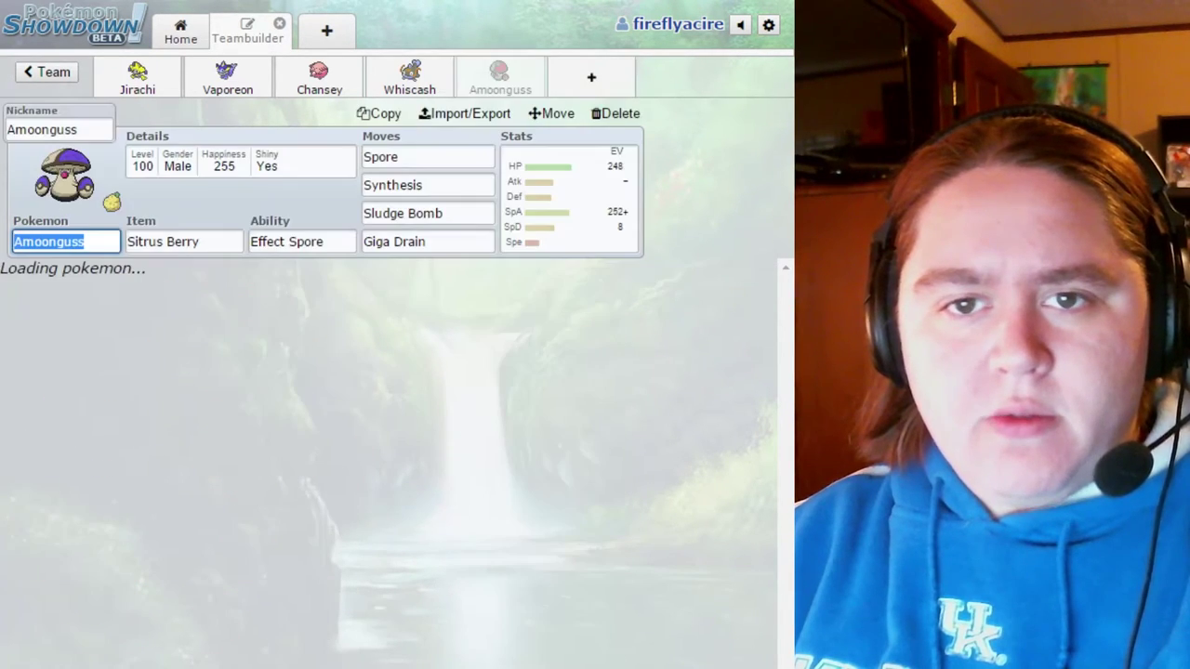
pyautogui.click(591, 77)
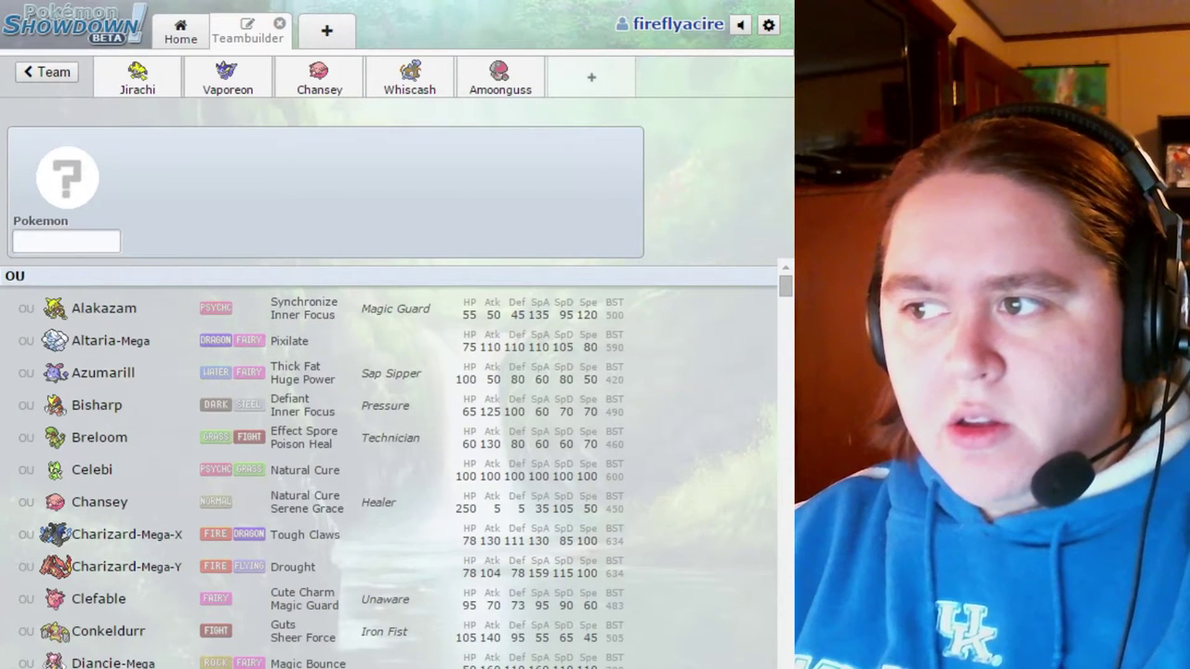
pyautogui.click(66, 241)
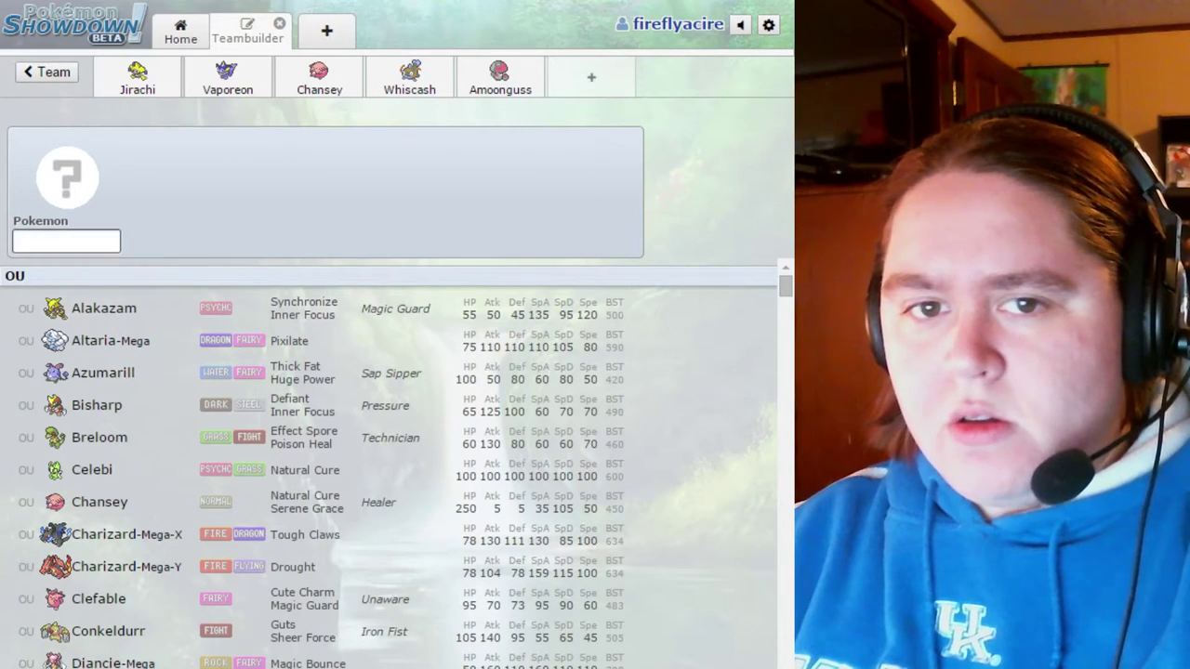
pyautogui.write('rot')
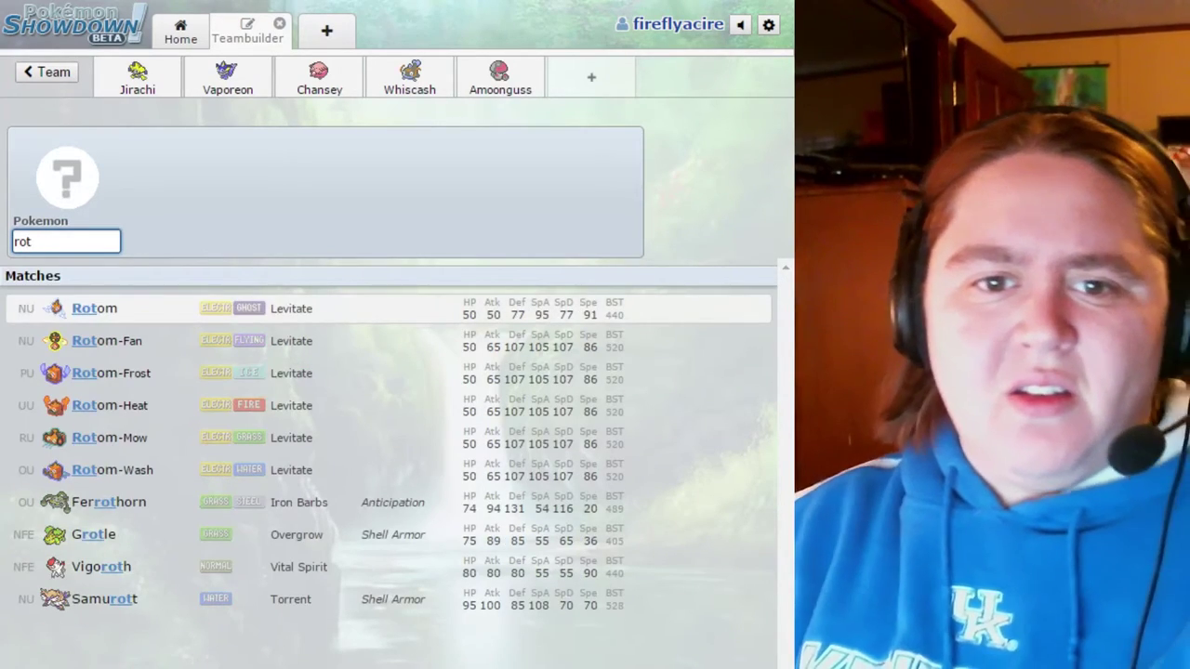
pyautogui.click(110, 405)
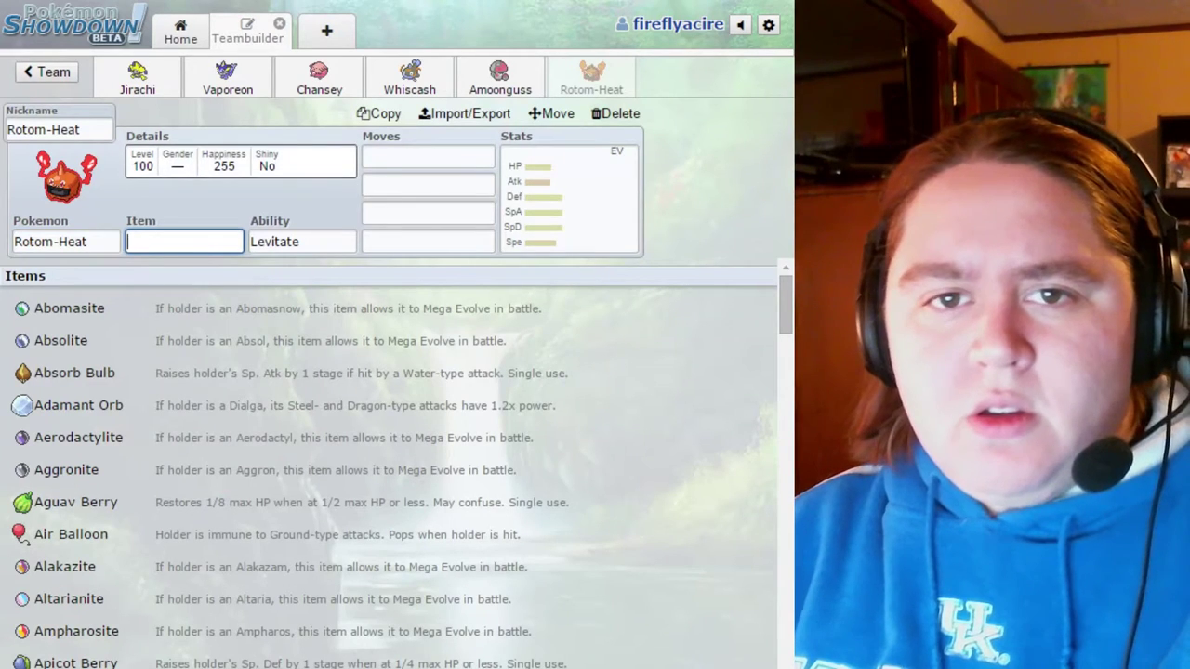
# - Equip Rotom-Heat with Leftovers and keep Levitate as its ability
pyautogui.click(241, 160)
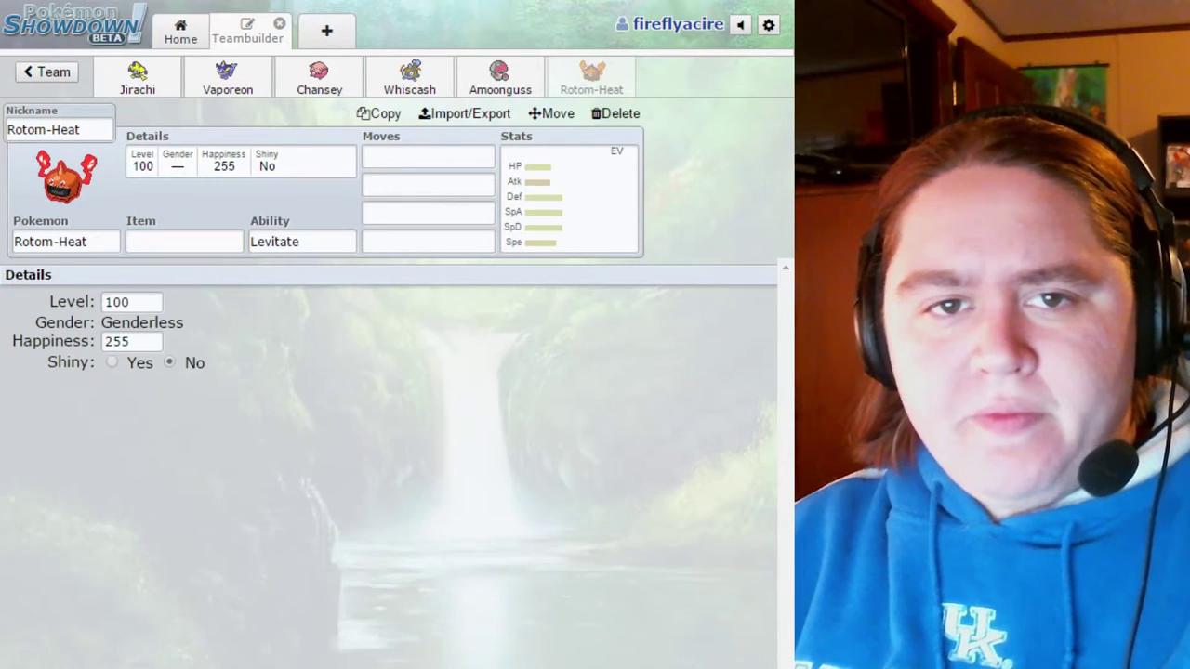
pyautogui.click(184, 240)
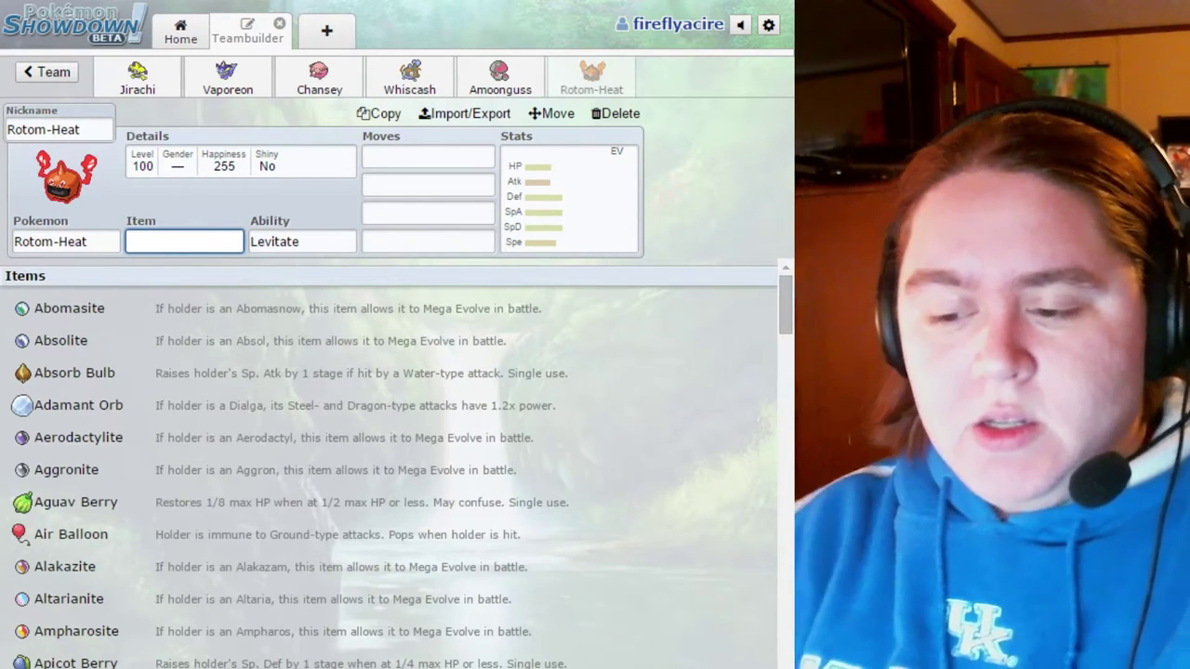
pyautogui.write('lef')
pyautogui.press('Return')
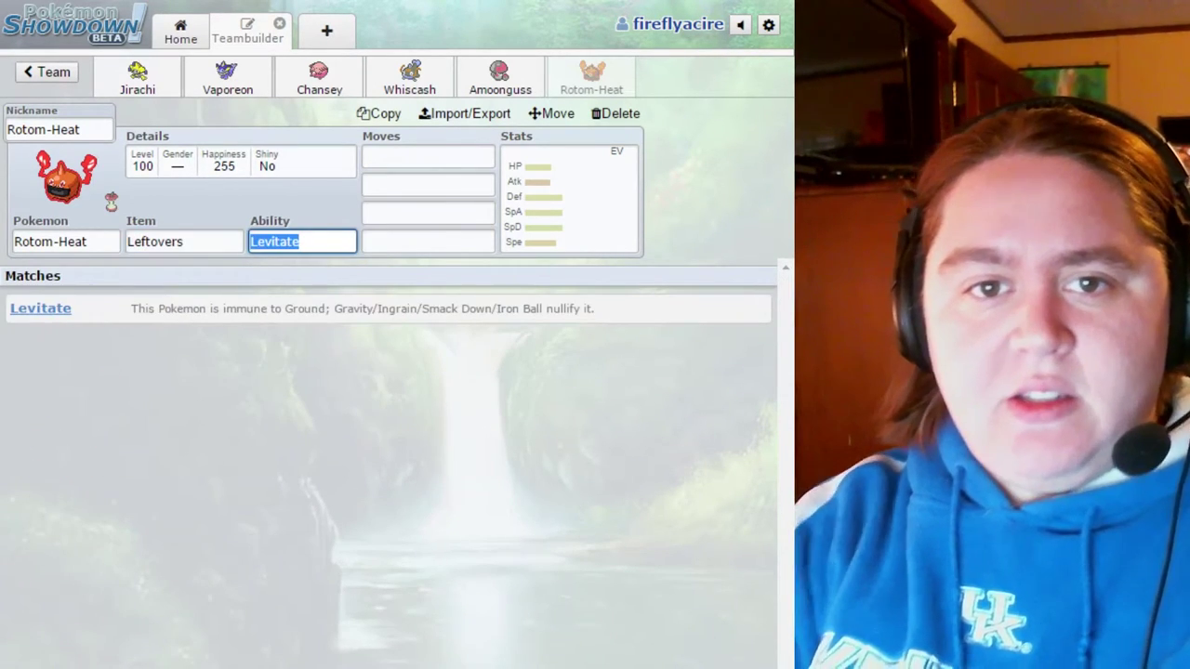
pyautogui.press('Return')
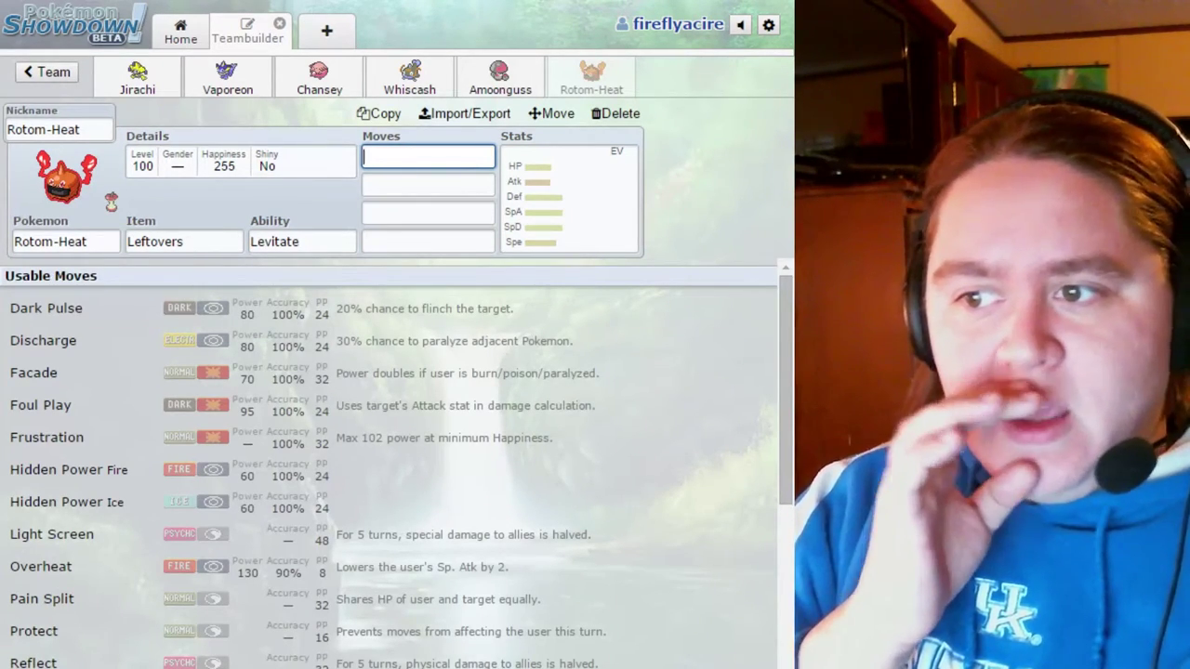
# - Give Rotom-Heat Volt Switch, Will-O-Wisp and Overheat as its first three moves
pyautogui.write('Volt')
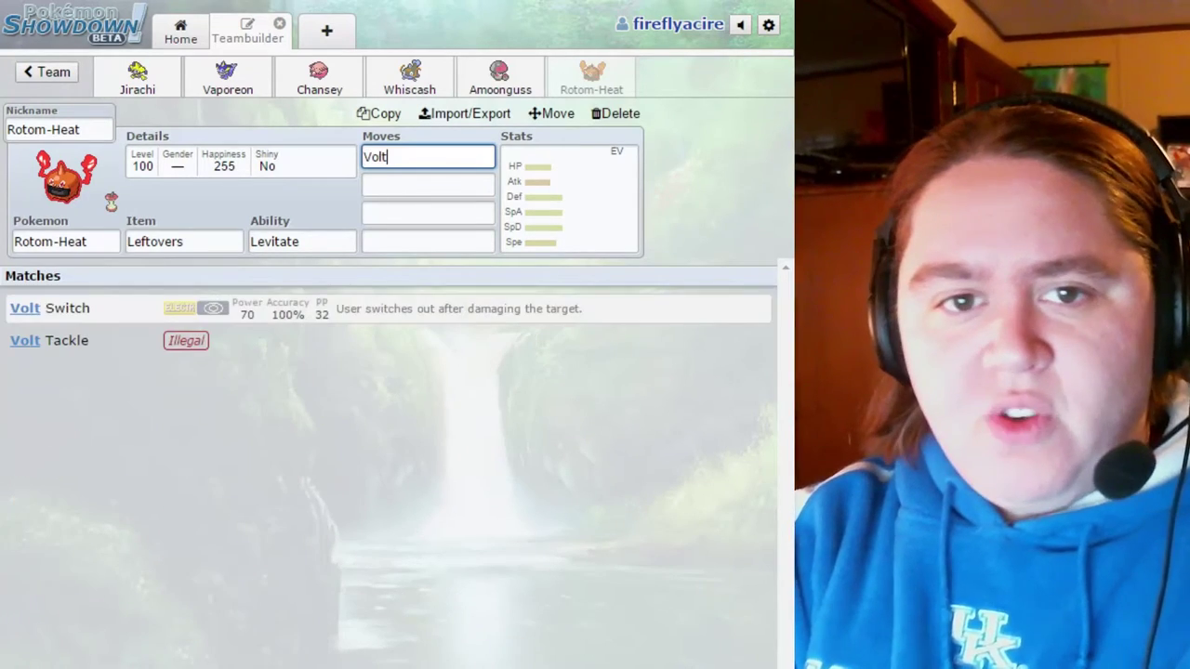
pyautogui.press('Return')
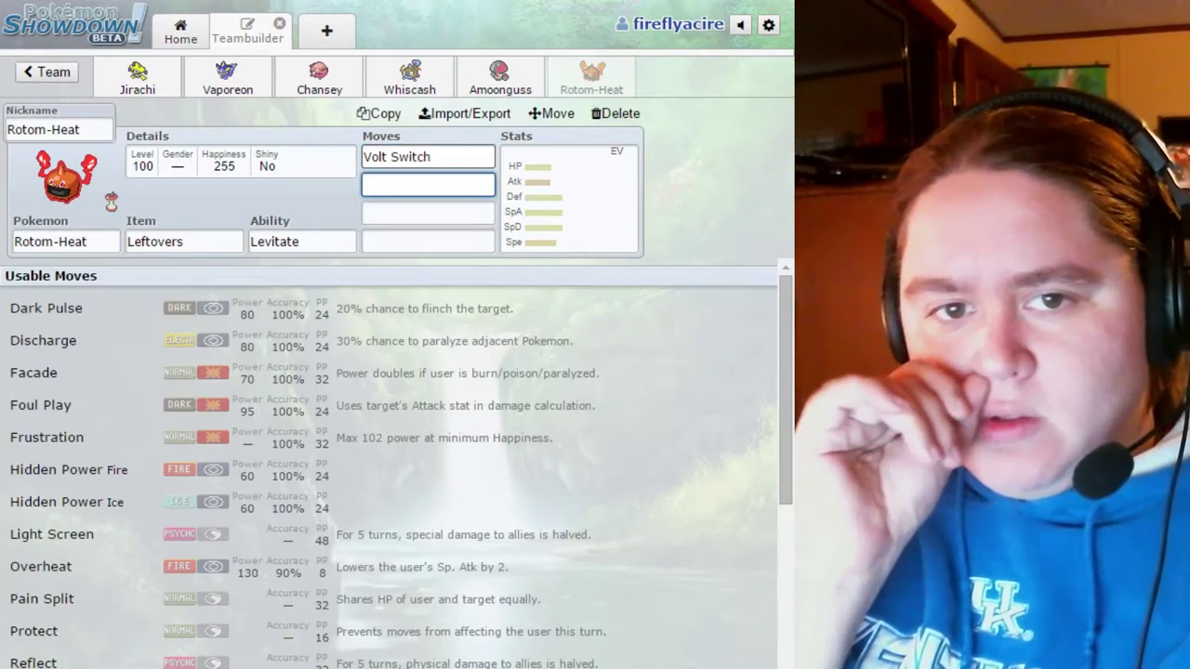
pyautogui.write('will')
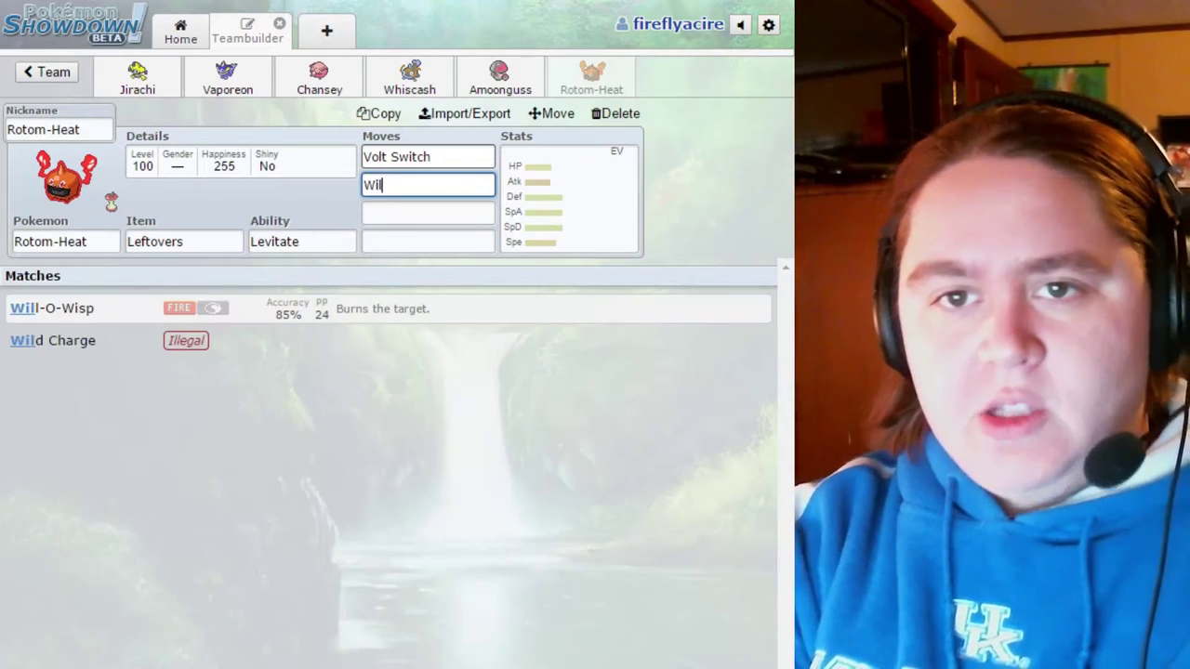
pyautogui.press('Return')
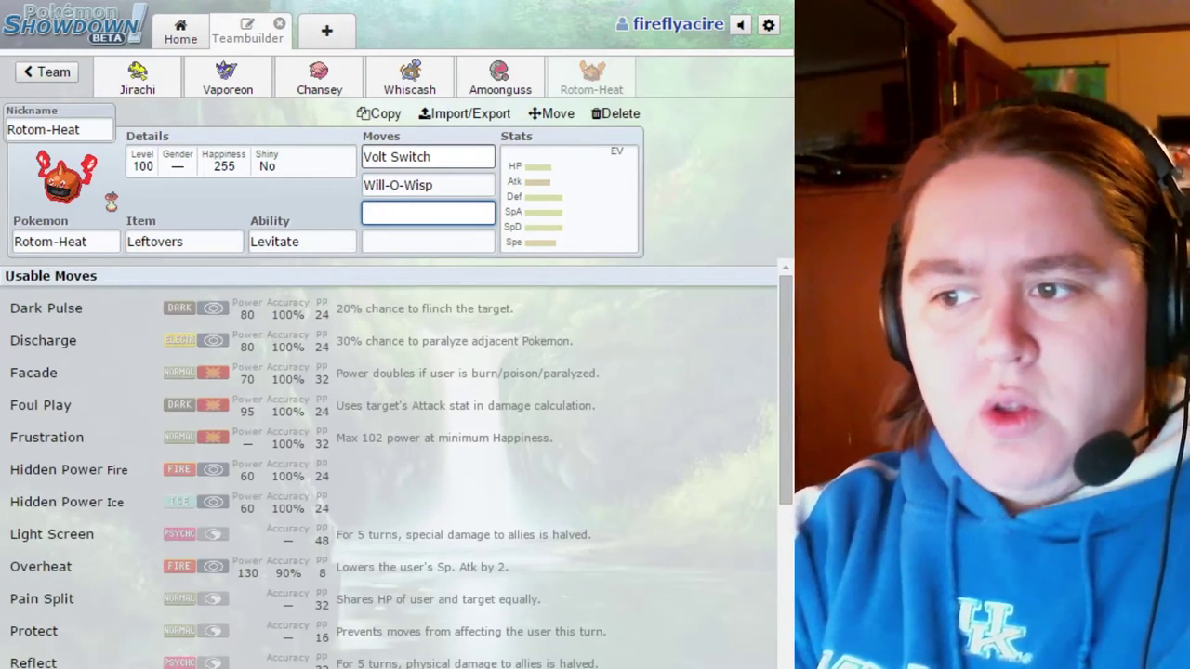
pyautogui.write('over')
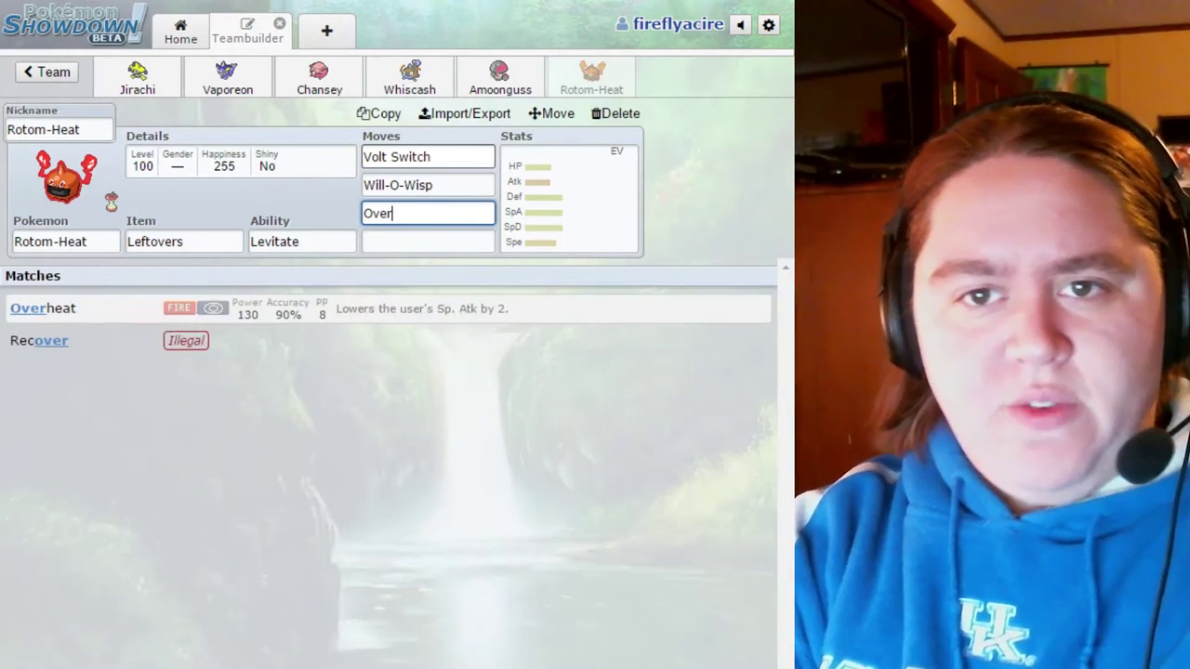
pyautogui.press('Return')
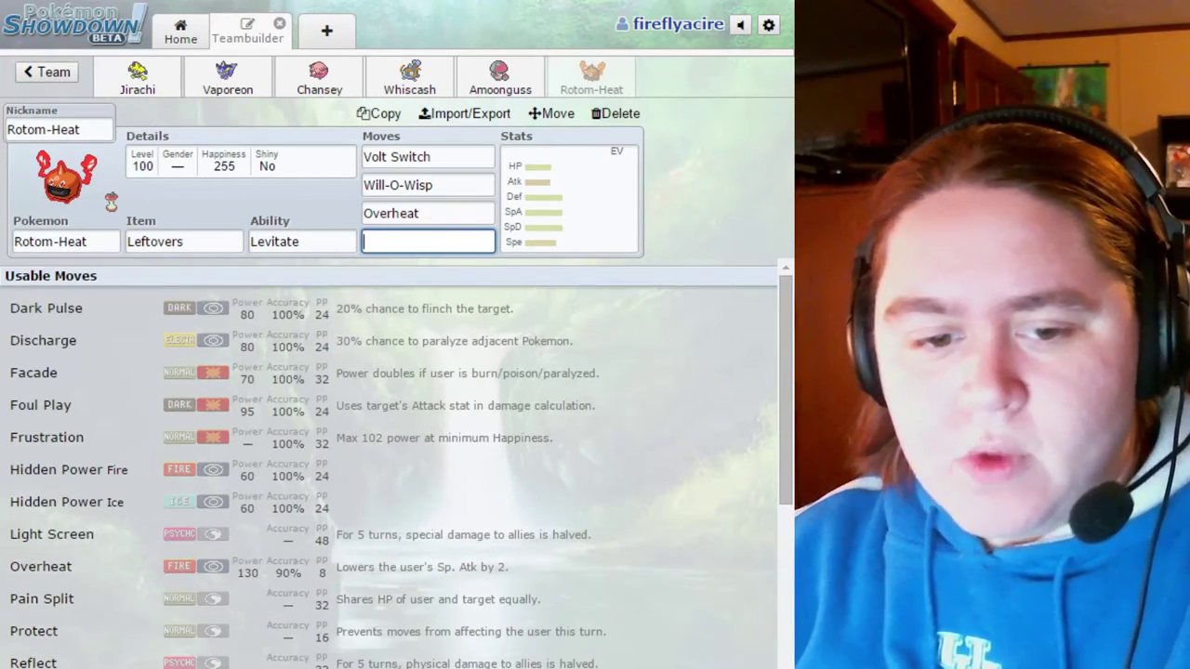
# - Add Shadow Ball as Rotom-Heat's fourth move and apply the suggested Specially Defensive spread of 252 SpD / 252 HP / 4 SpA (+SpD, -Atk)
pyautogui.scroll(-3, 371, 427)
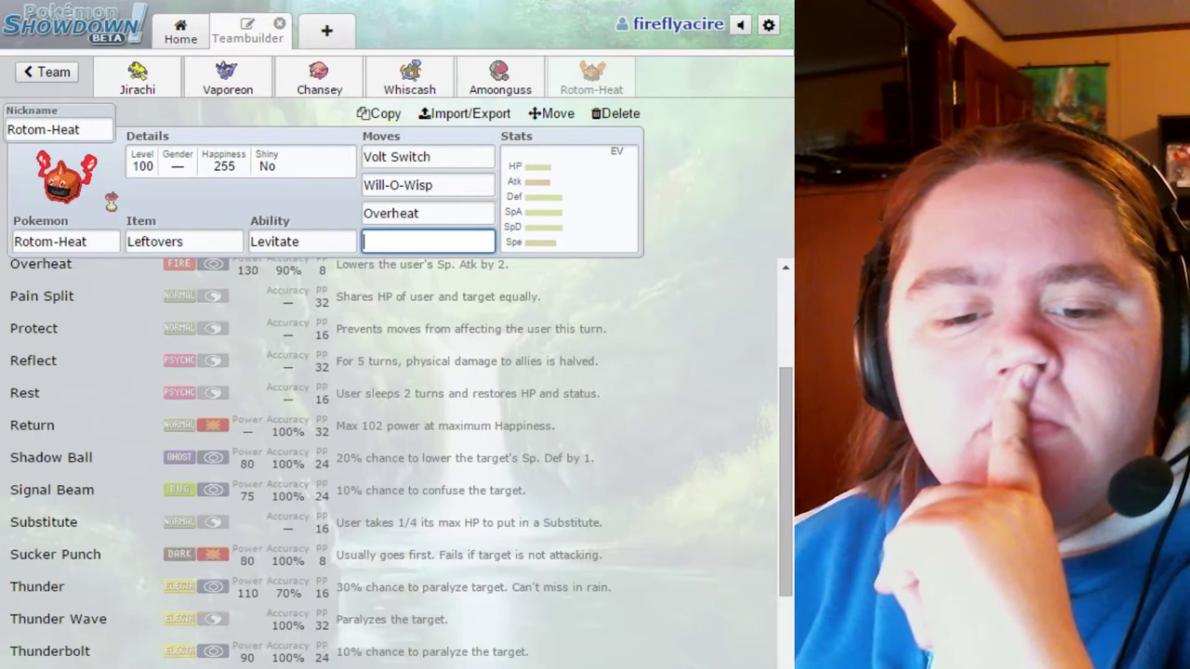
pyautogui.scroll(-3, 372, 428)
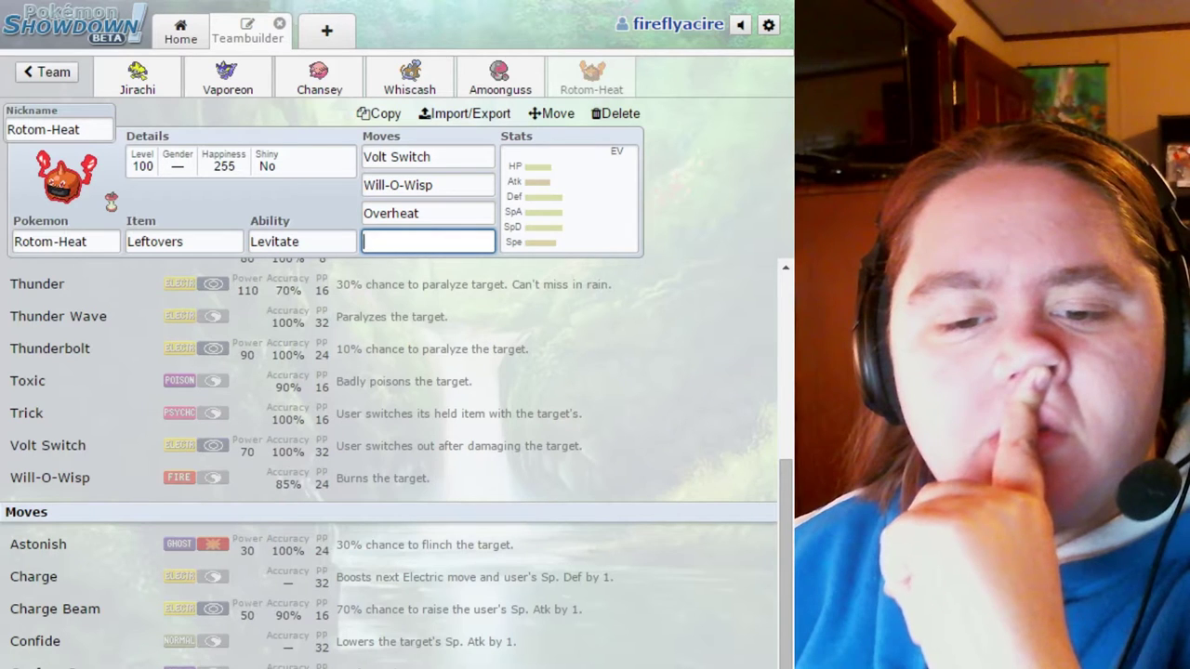
pyautogui.scroll(2, 390, 465)
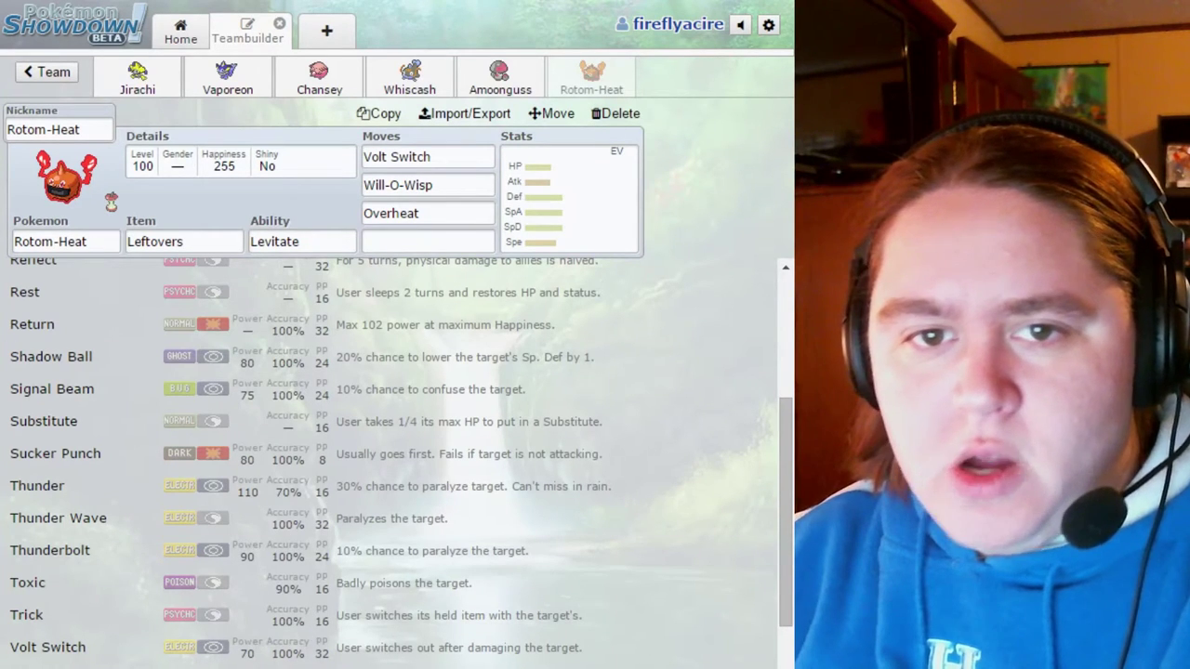
pyautogui.click(51, 356)
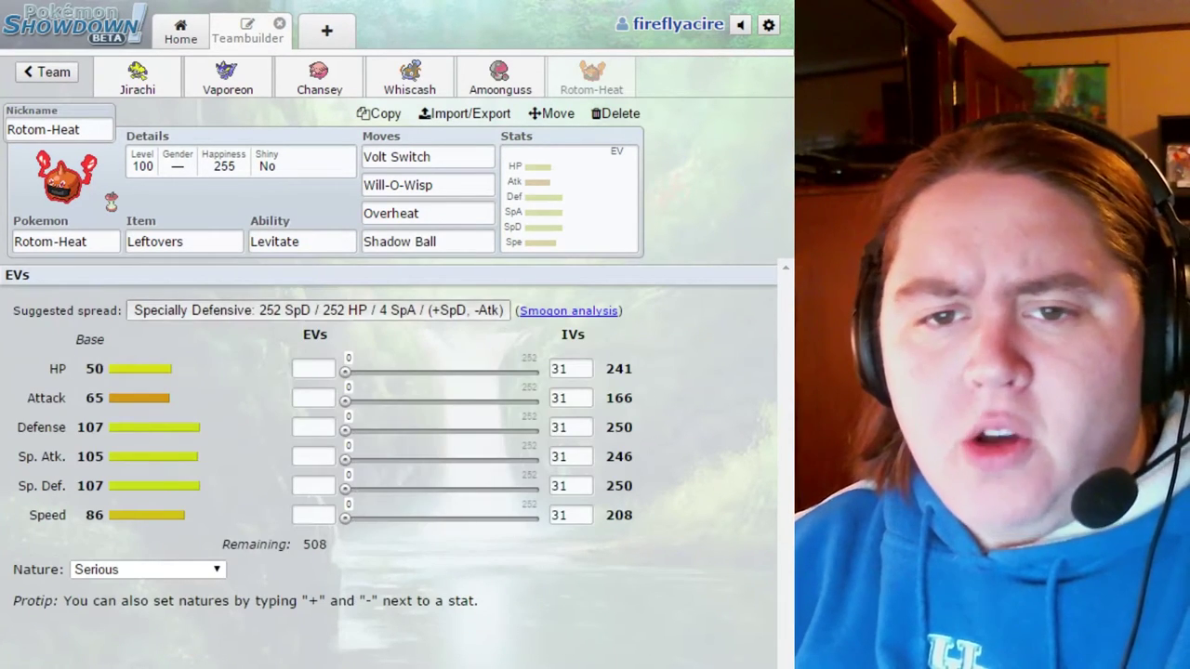
pyautogui.click(318, 310)
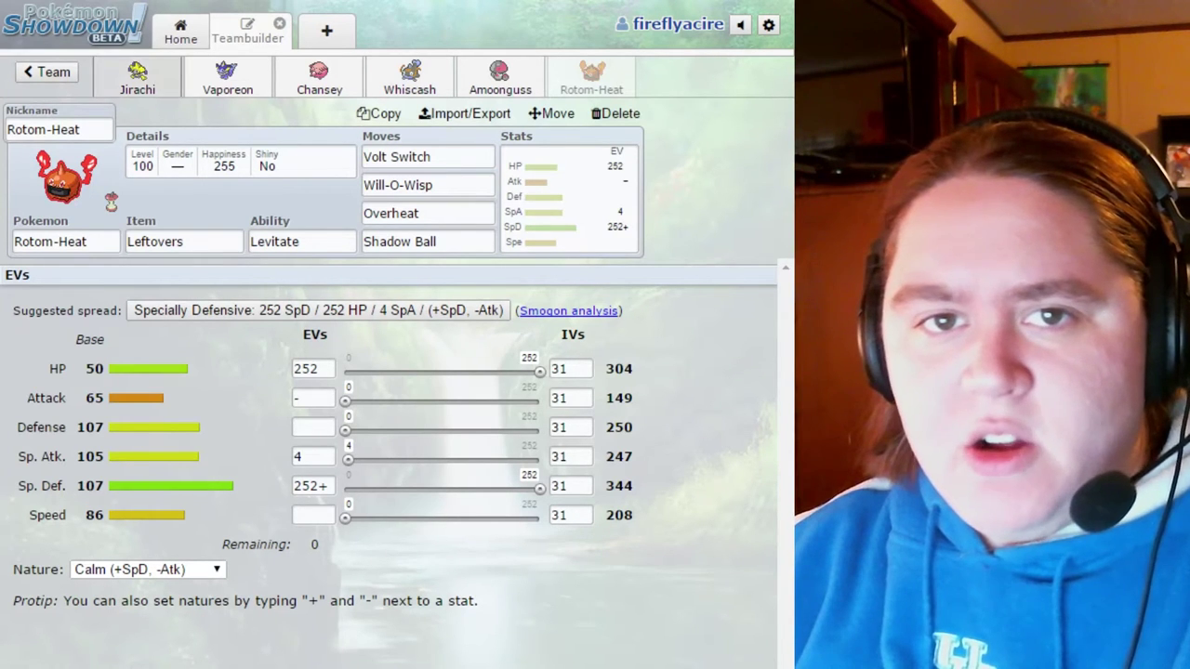
# - Give Jirachi the nickname Artemis
pyautogui.click(137, 77)
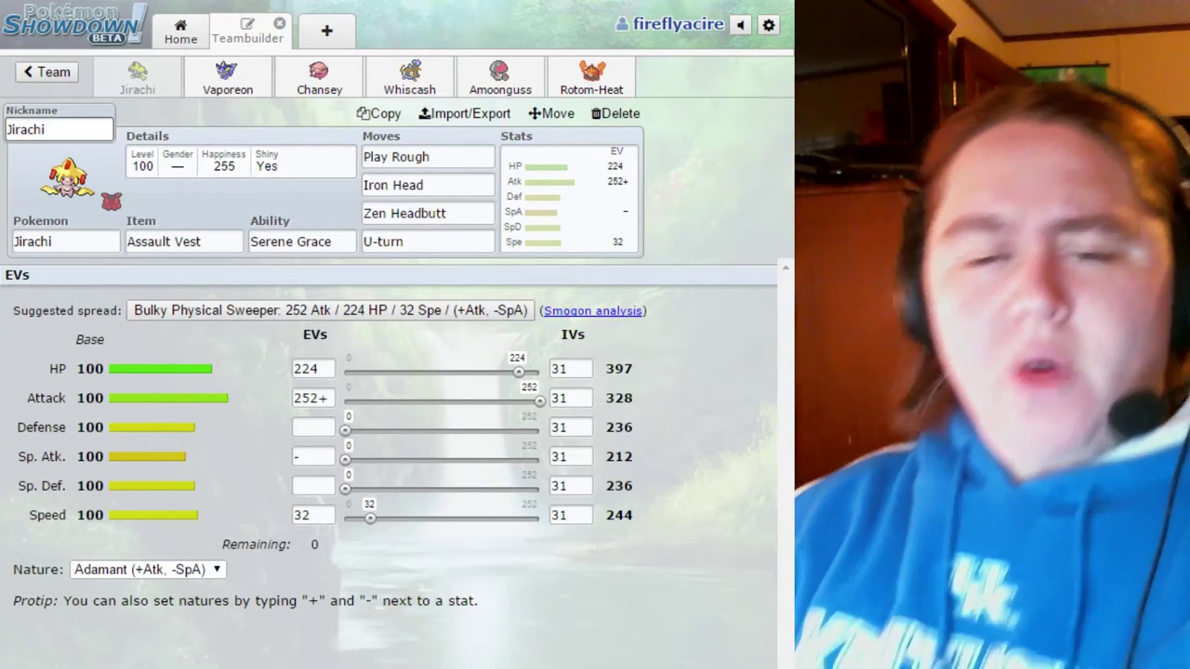
pyautogui.click(59, 129)
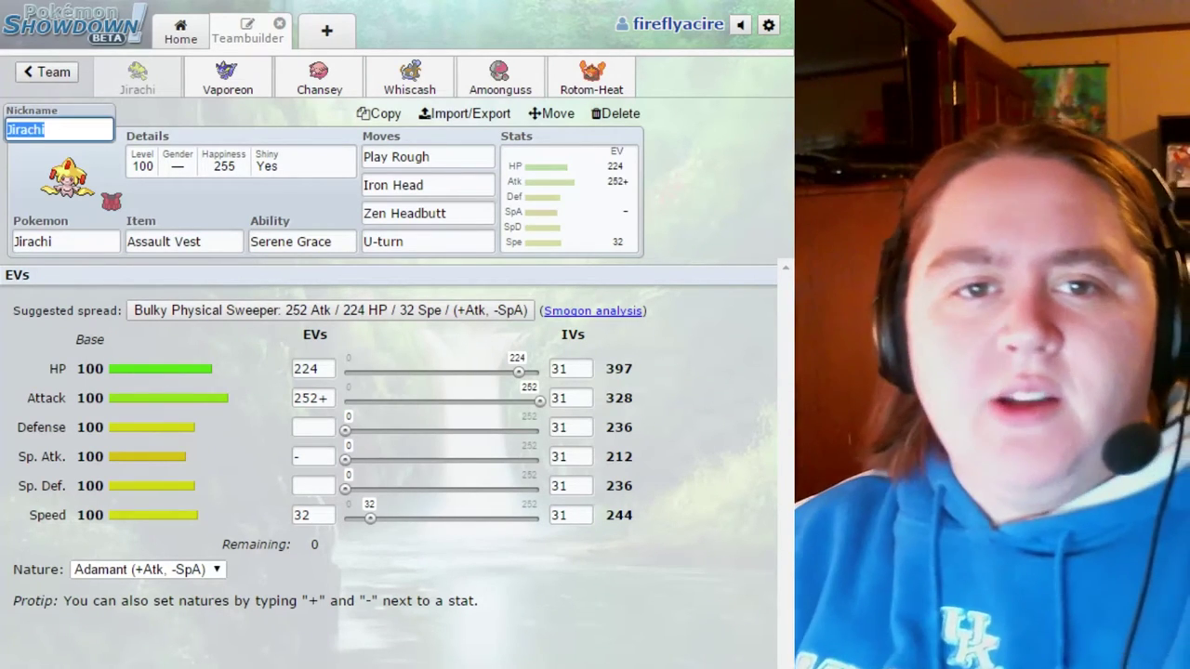
pyautogui.press('BackSpace')
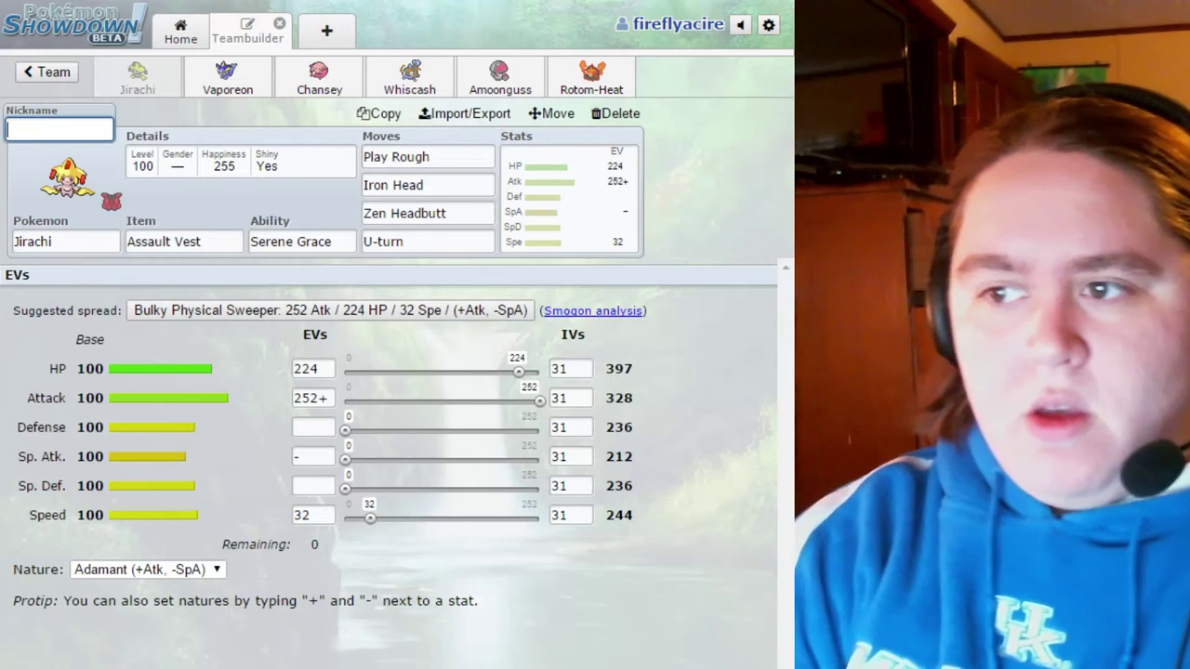
pyautogui.write('Are')
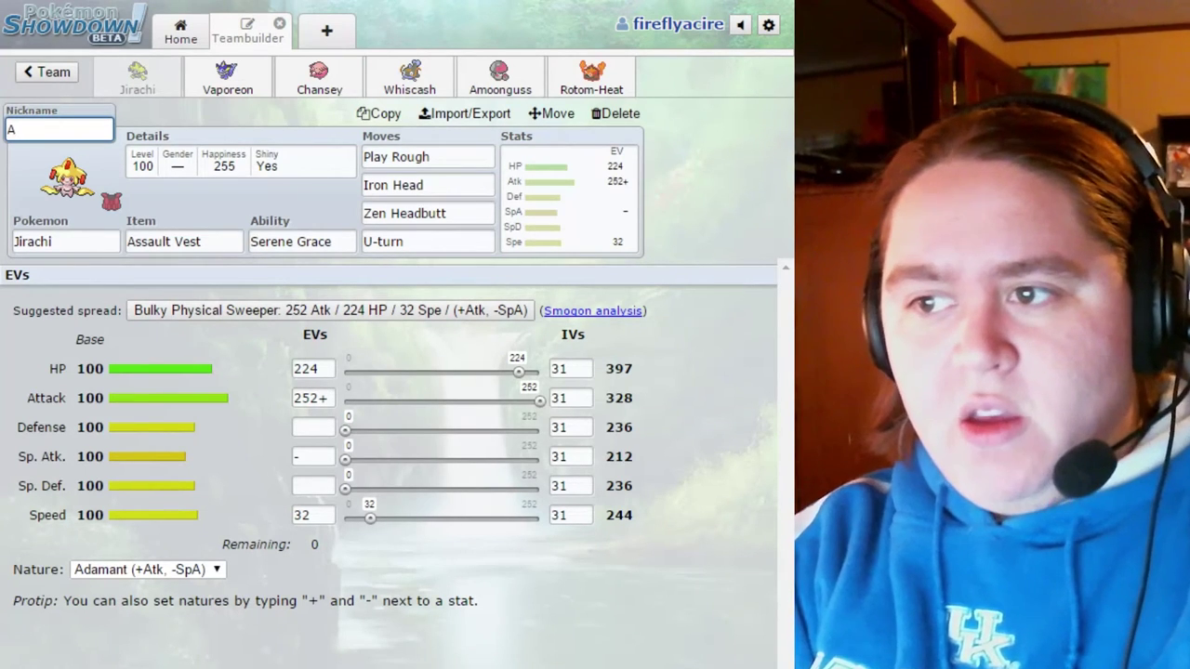
pyautogui.press('BackSpace')
pyautogui.press('BackSpace')
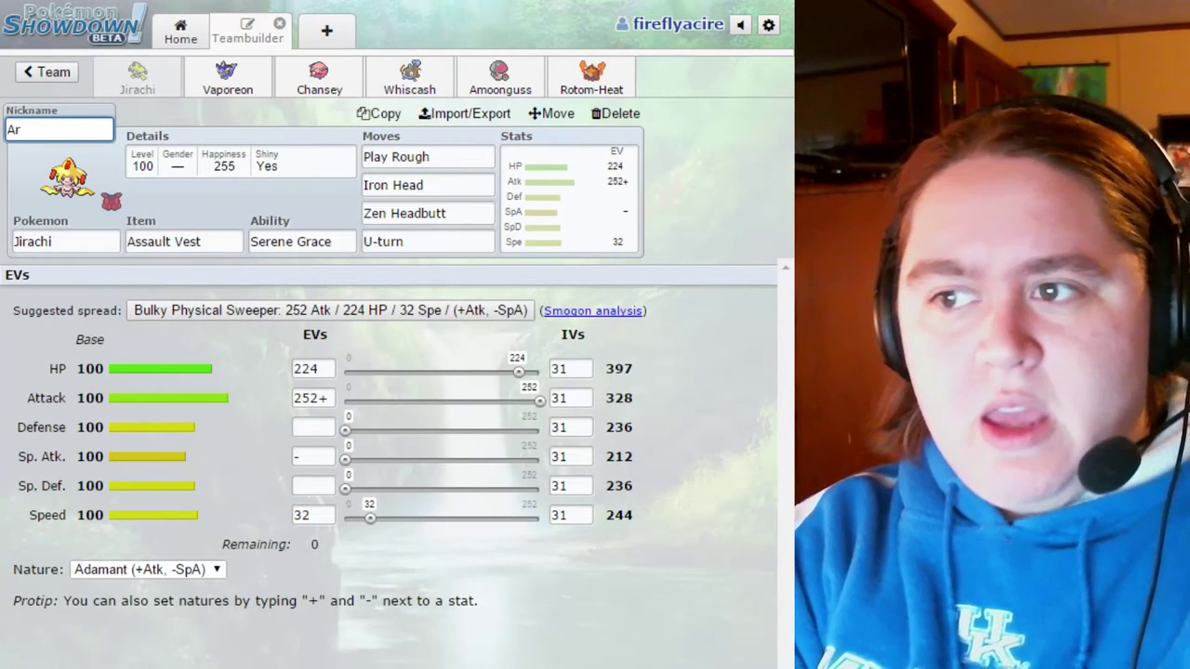
pyautogui.write('rtemis')
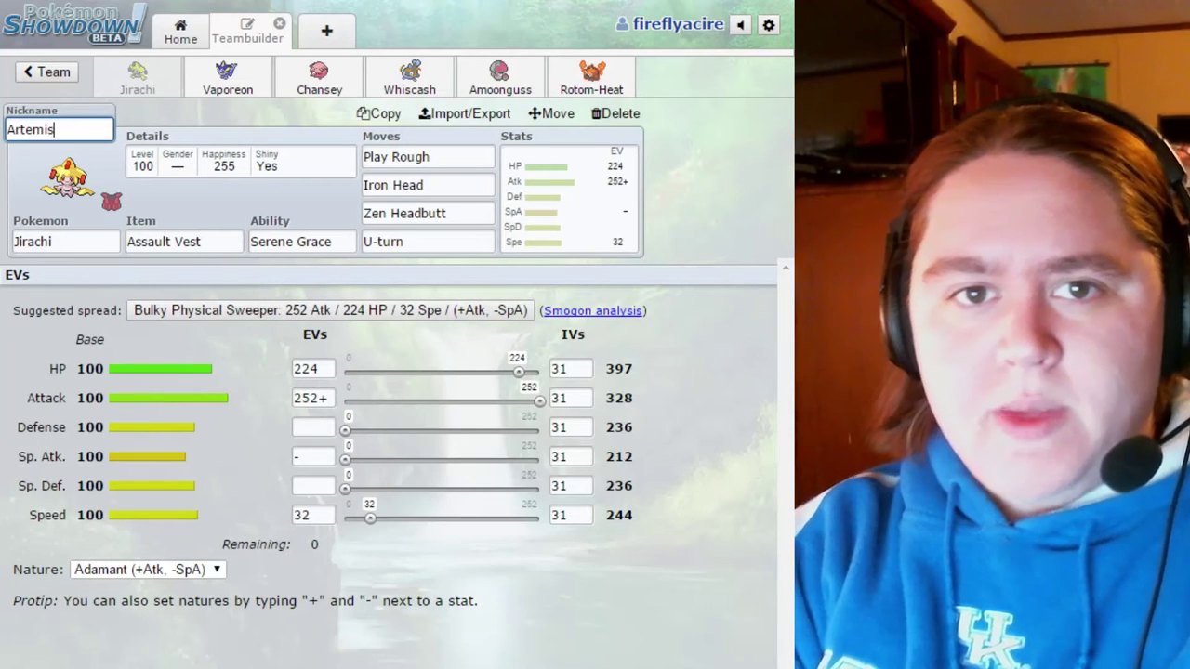
# - Nickname Vaporeon Hera and Chansey Athena
pyautogui.click(228, 76)
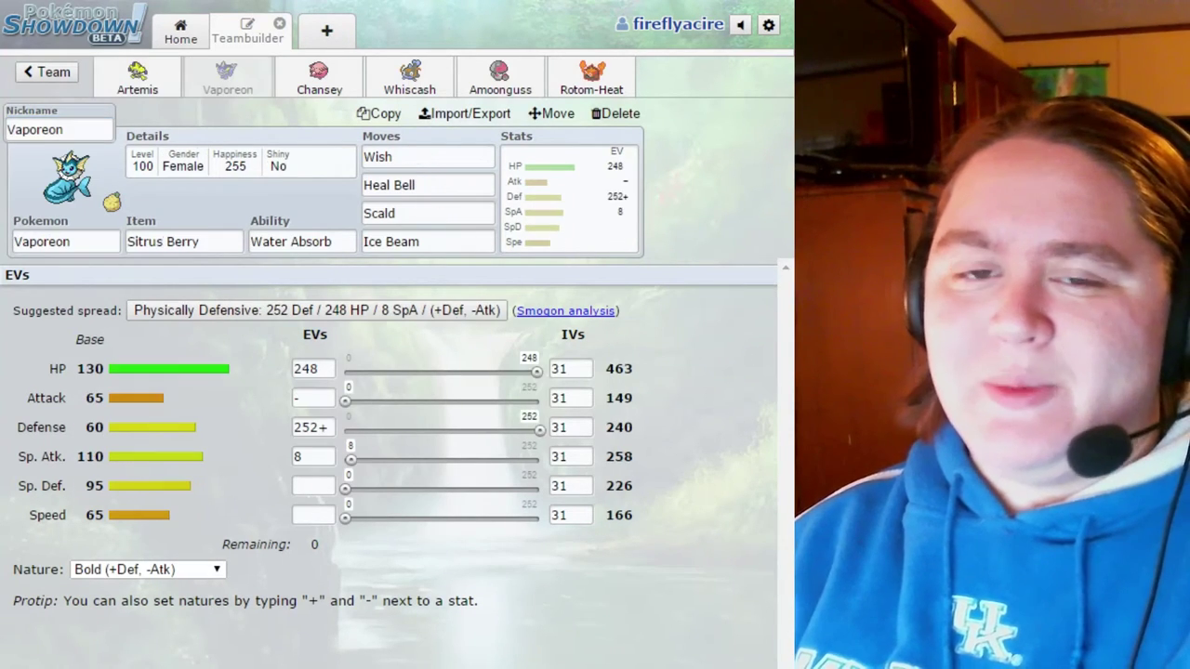
pyautogui.moveTo(65, 130); pyautogui.dragTo(14, 130)
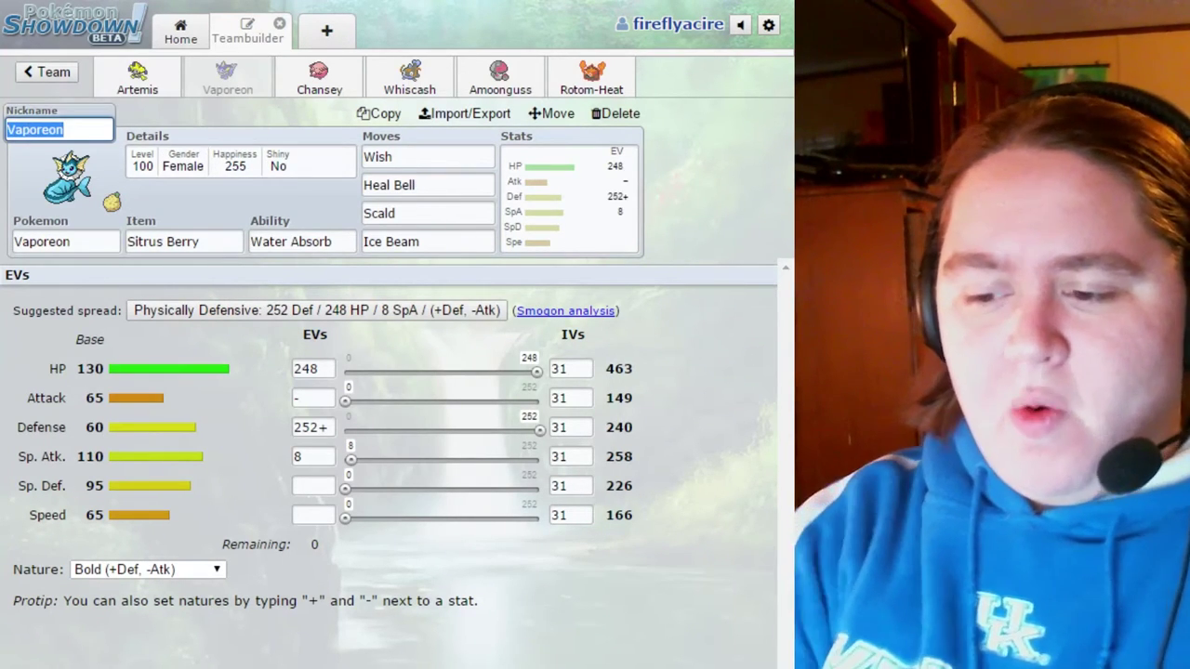
pyautogui.write('Hera')
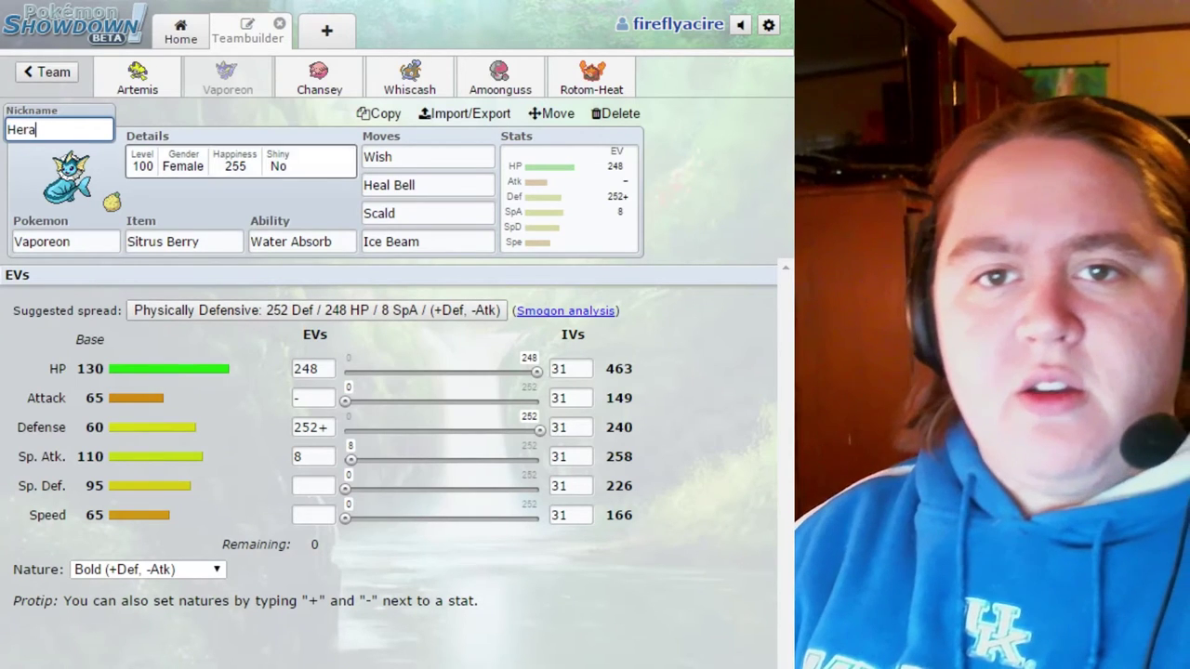
pyautogui.click(319, 76)
pyautogui.moveTo(60, 129); pyautogui.dragTo(8, 129)
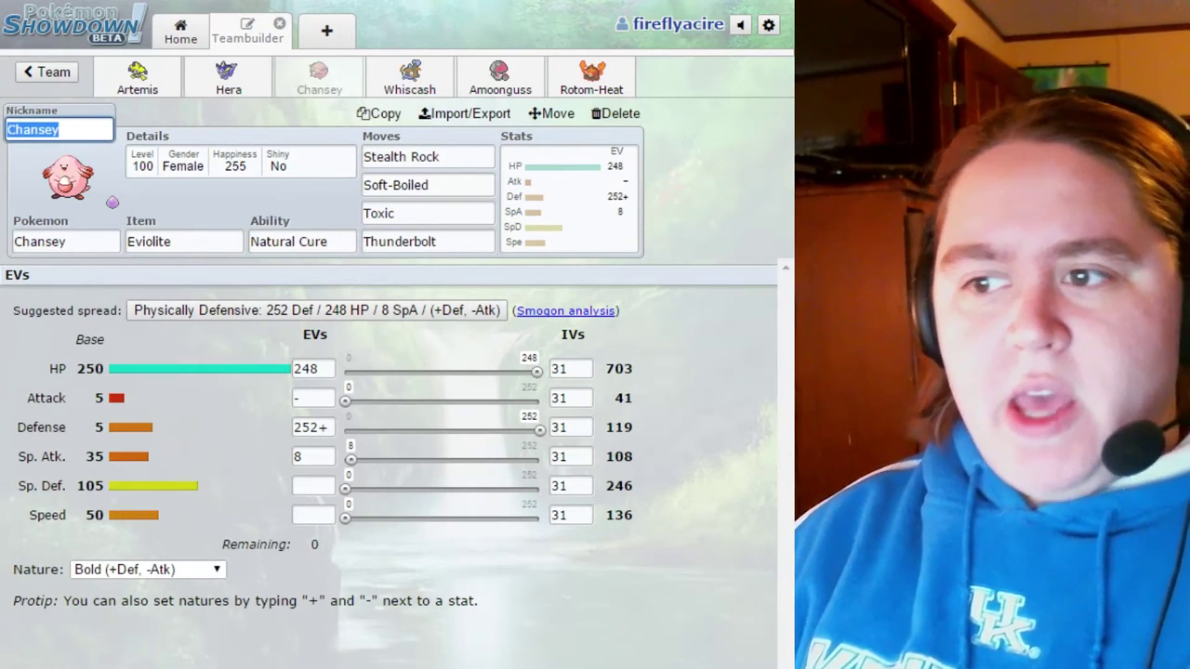
pyautogui.write('Athena')
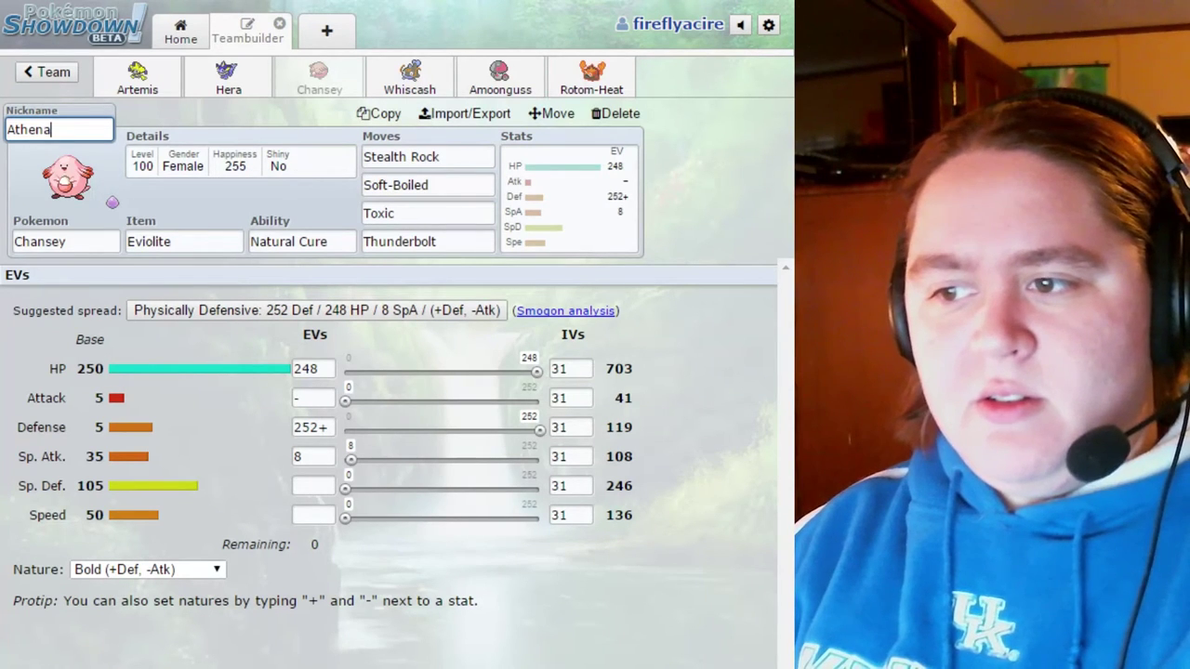
# - Nickname Whiscash Poseidon and Amoonguss Dionysus
pyautogui.click(410, 79)
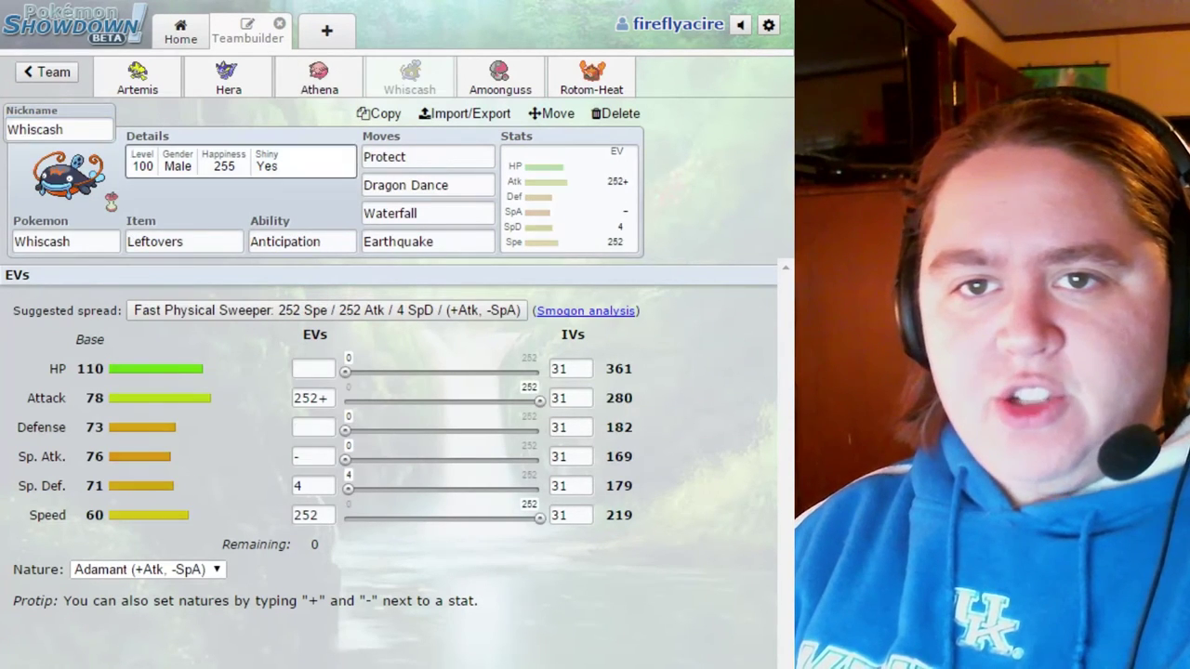
pyautogui.write('P')
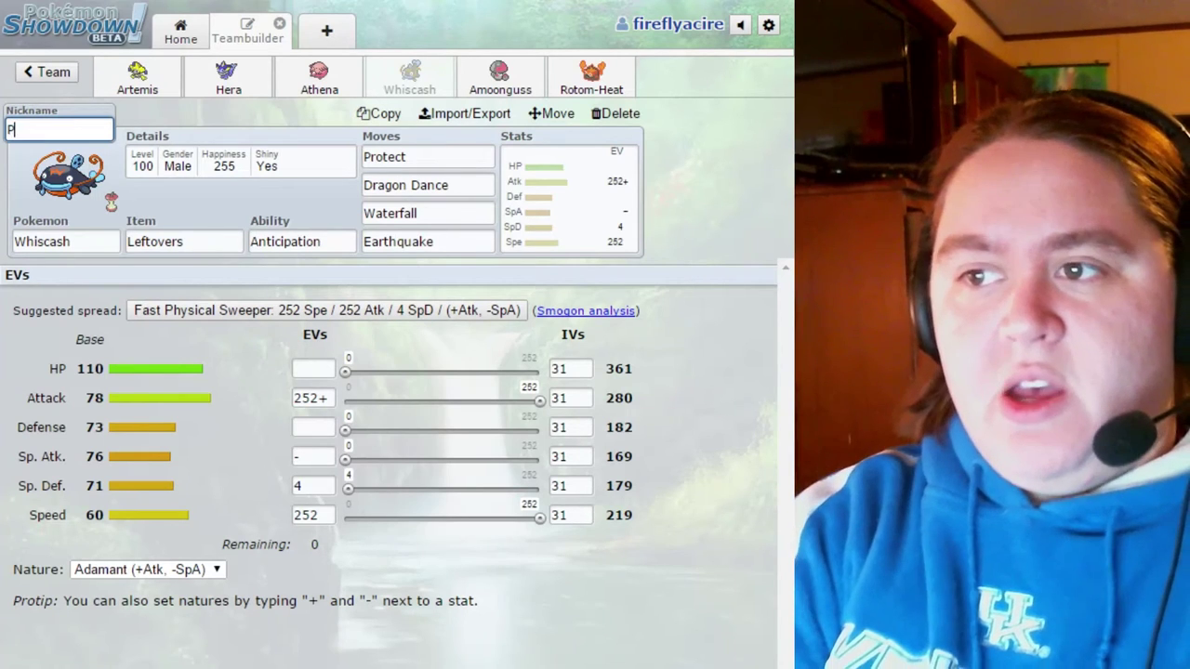
pyautogui.write('oseidon')
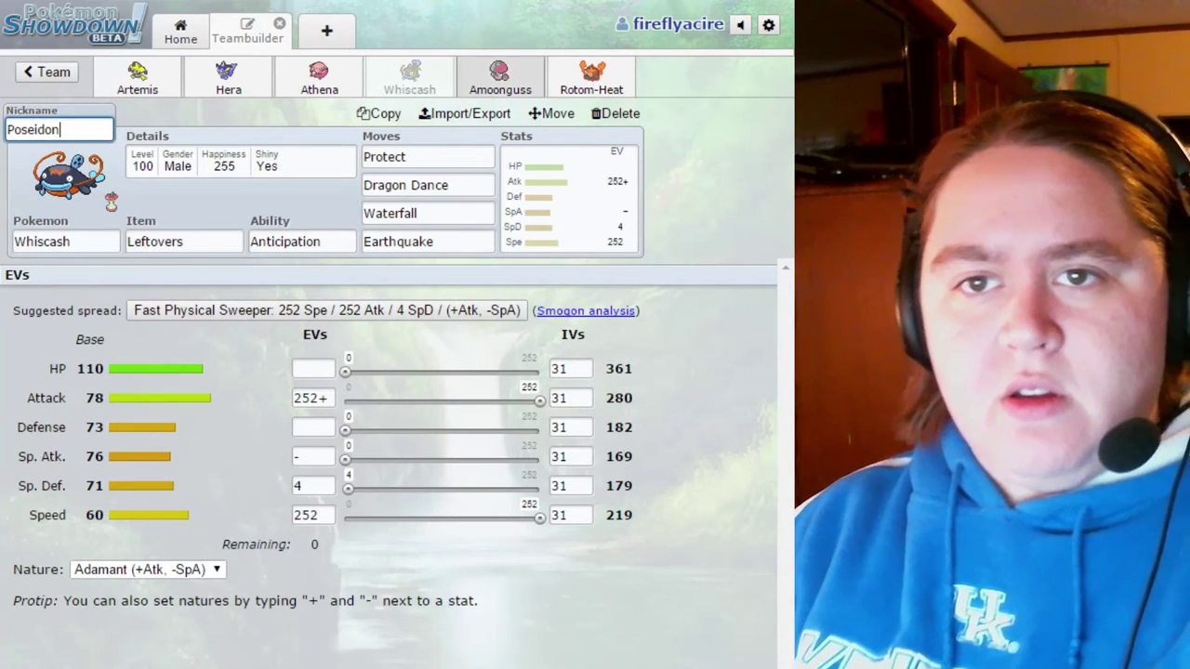
pyautogui.click(500, 79)
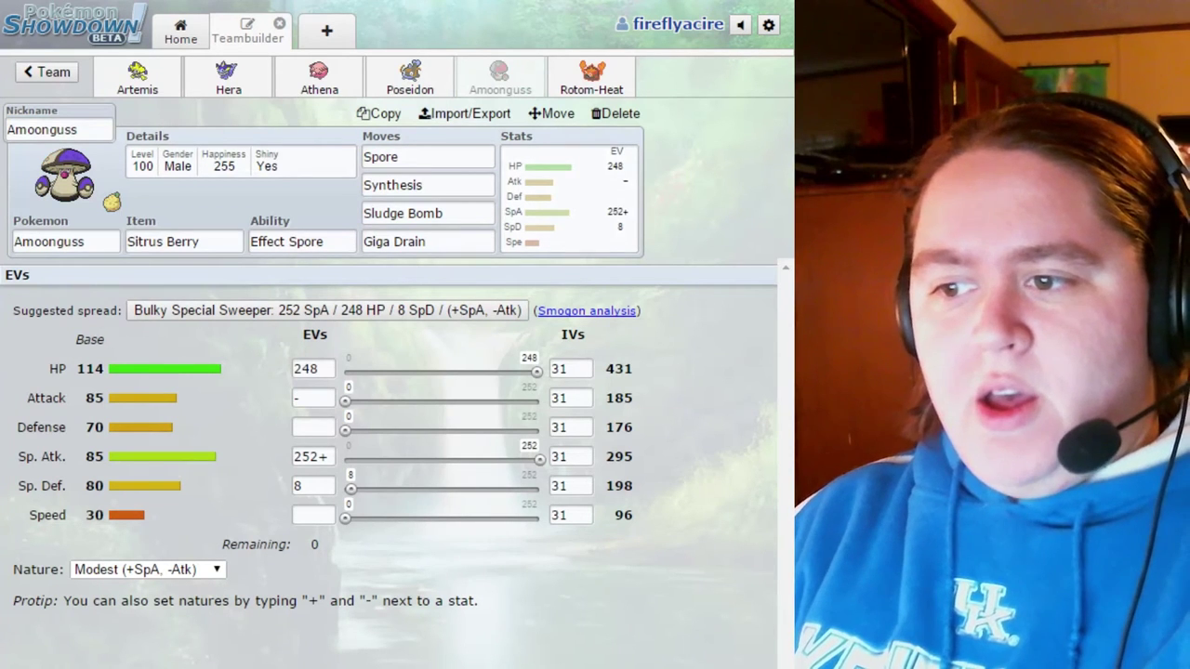
pyautogui.click(59, 129)
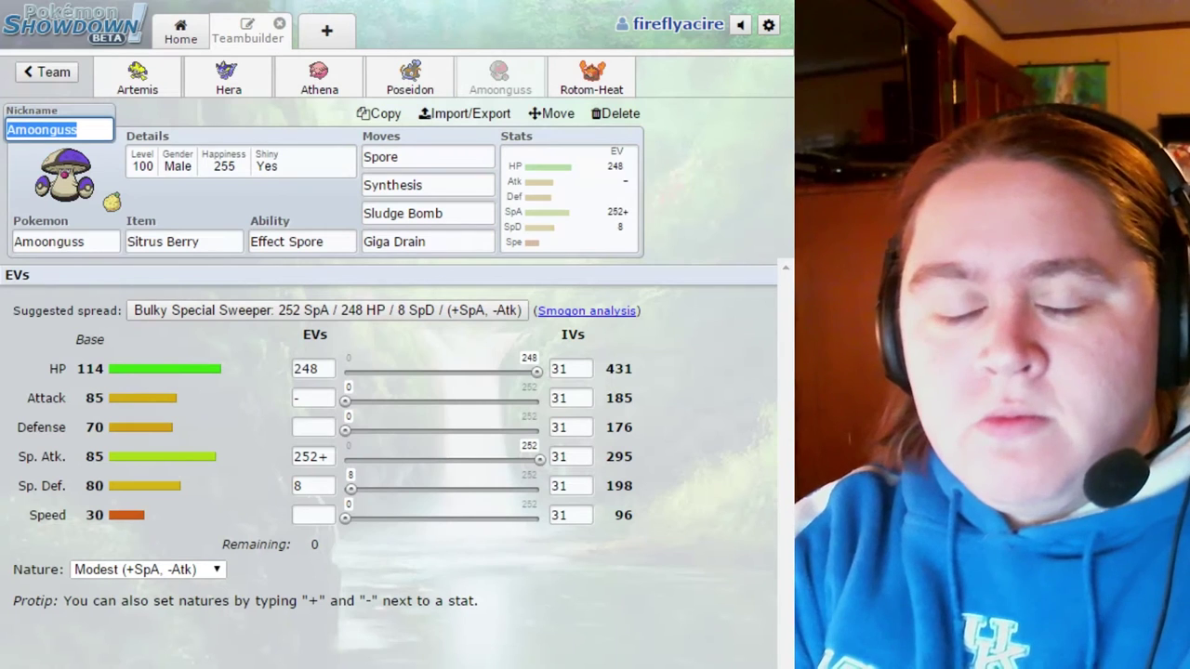
pyautogui.write('Di')
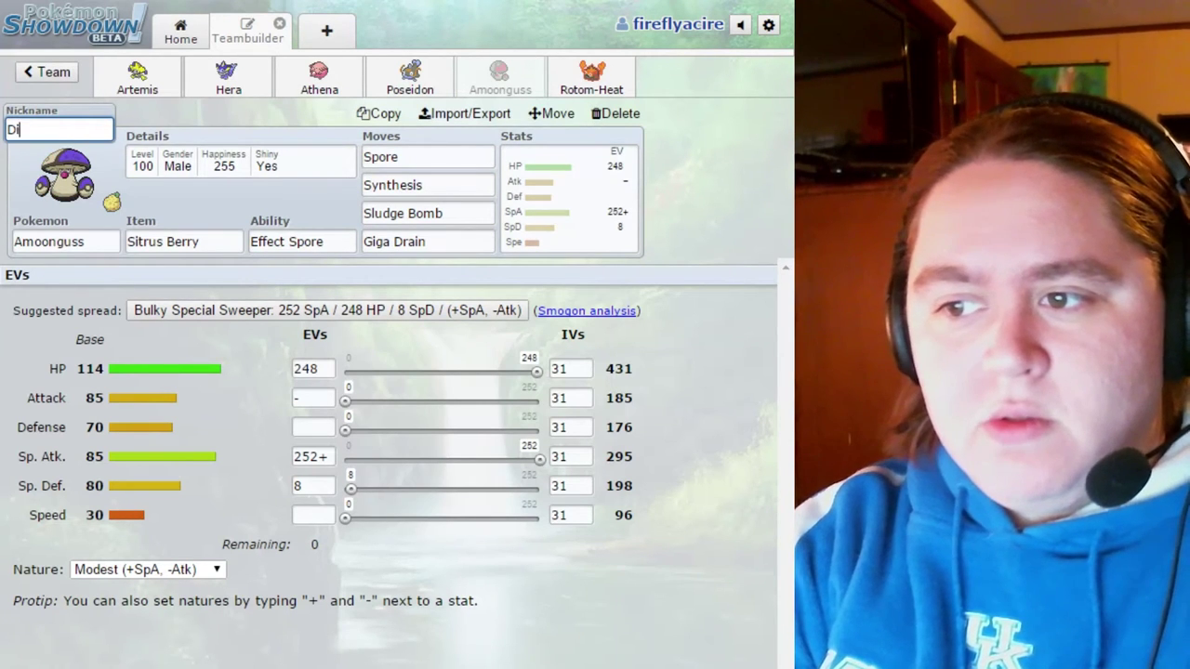
pyautogui.write('onysus')
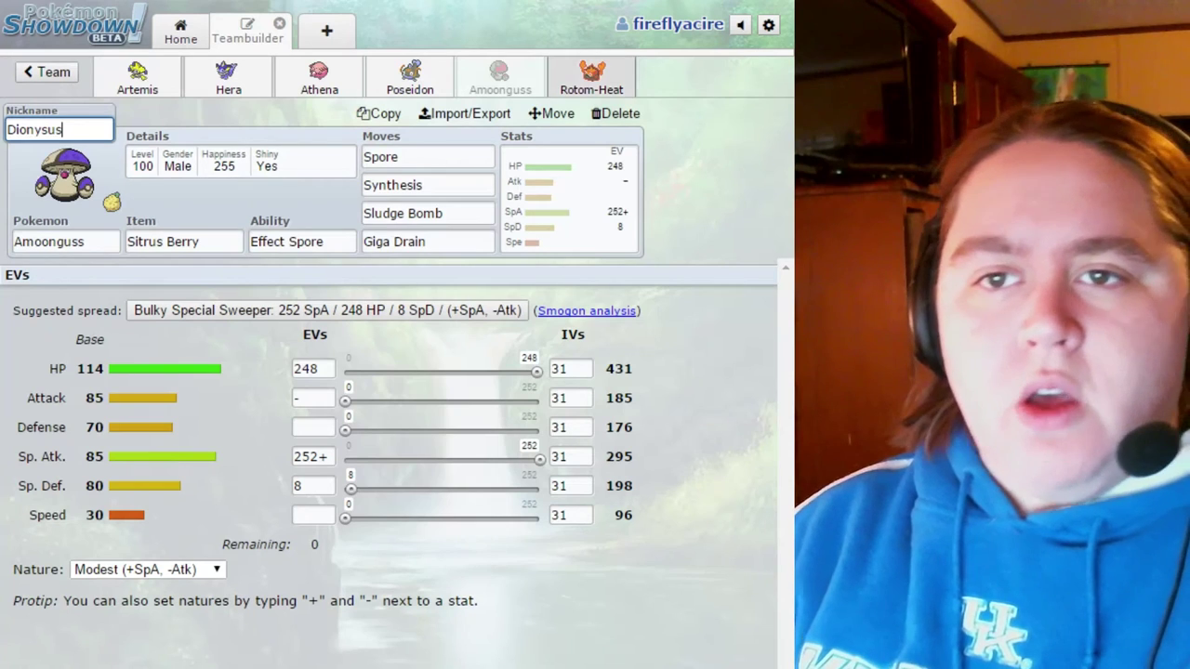
# - Give Rotom-Heat the nickname Zeus
pyautogui.click(591, 77)
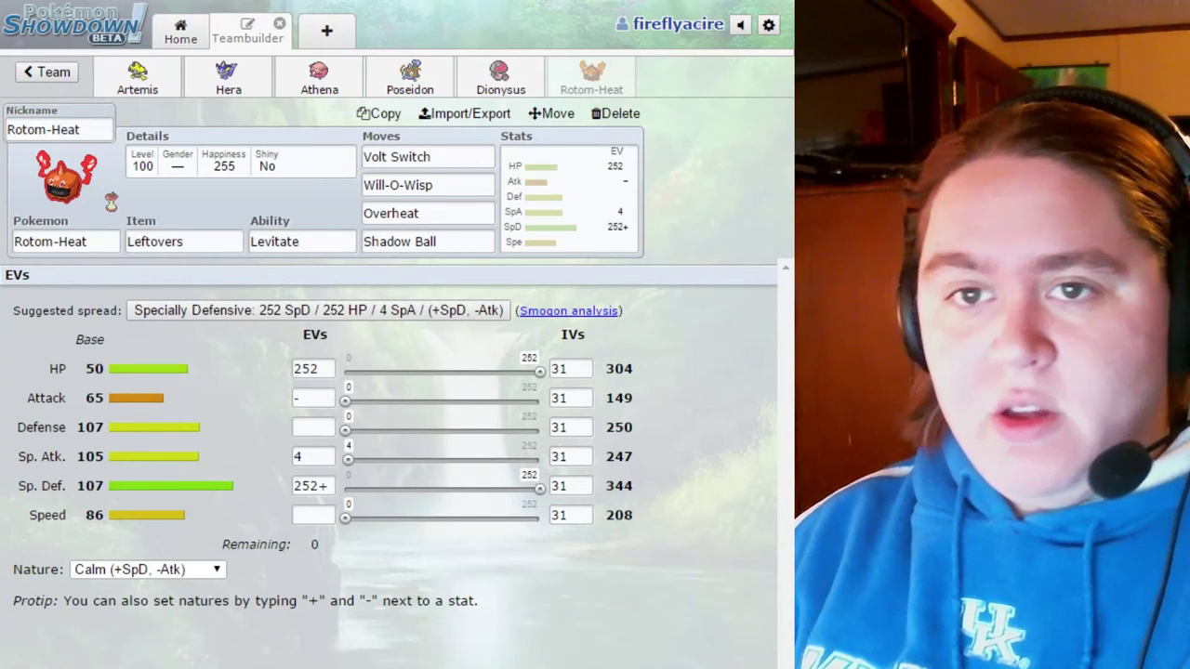
pyautogui.click(59, 129)
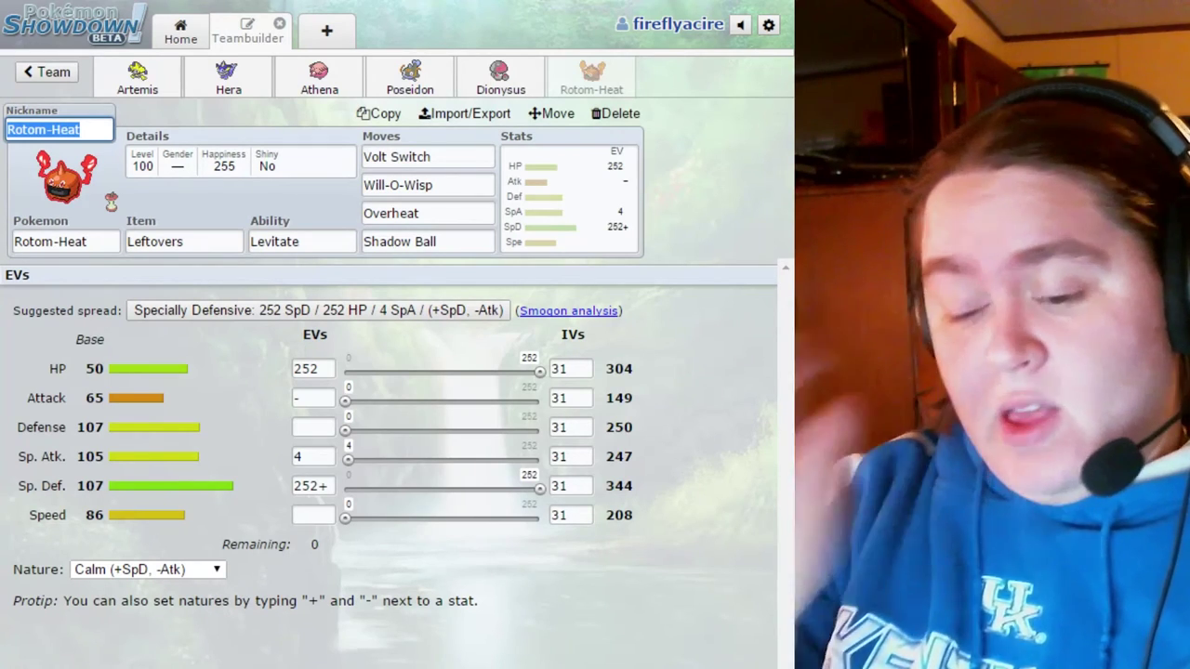
pyautogui.write('Ze')
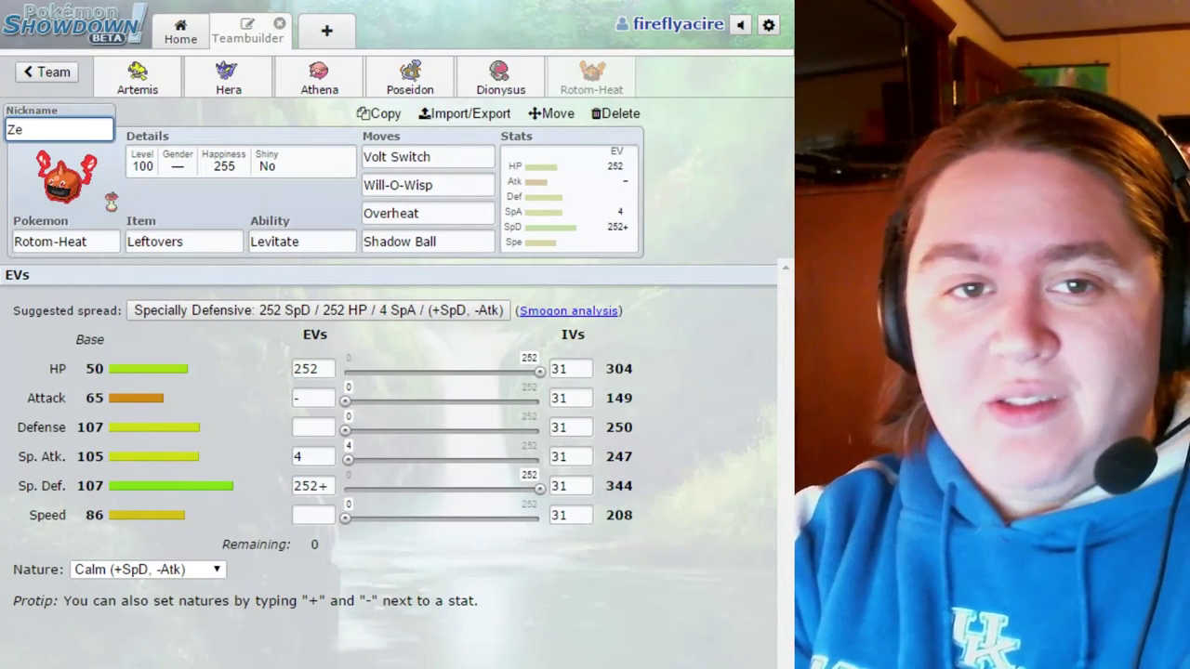
pyautogui.write('us')
pyautogui.press('Return')
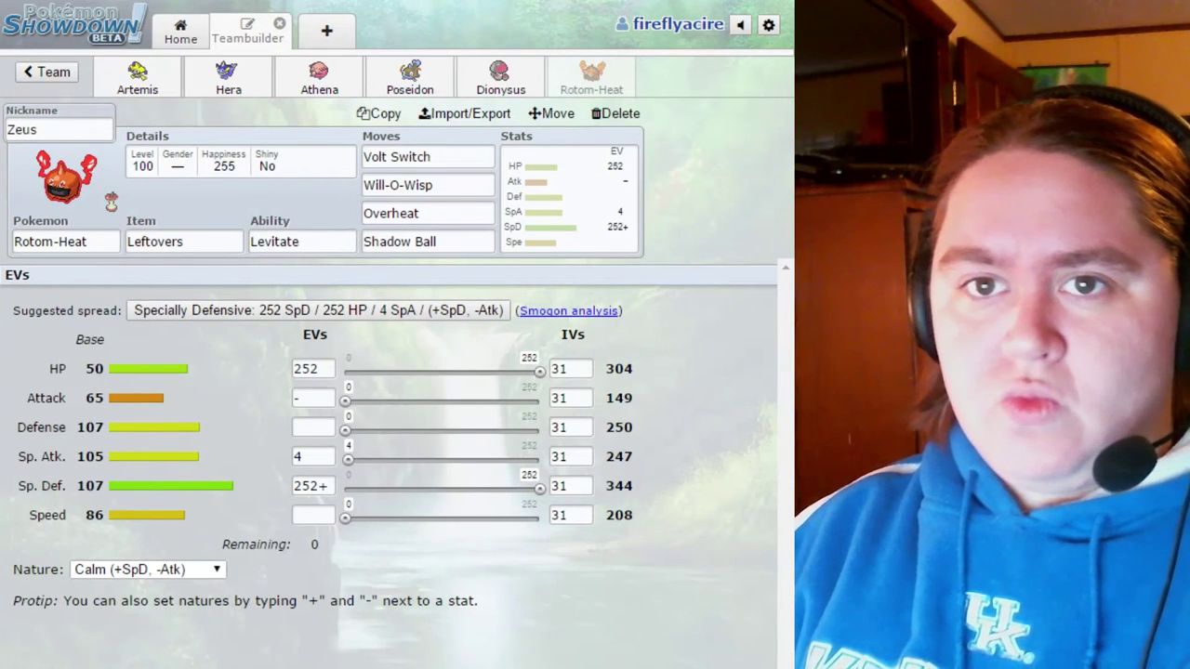
# - Return to the full team overview and review the members' nicknames, items, abilities, moves and EVs
pyautogui.click(46, 71)
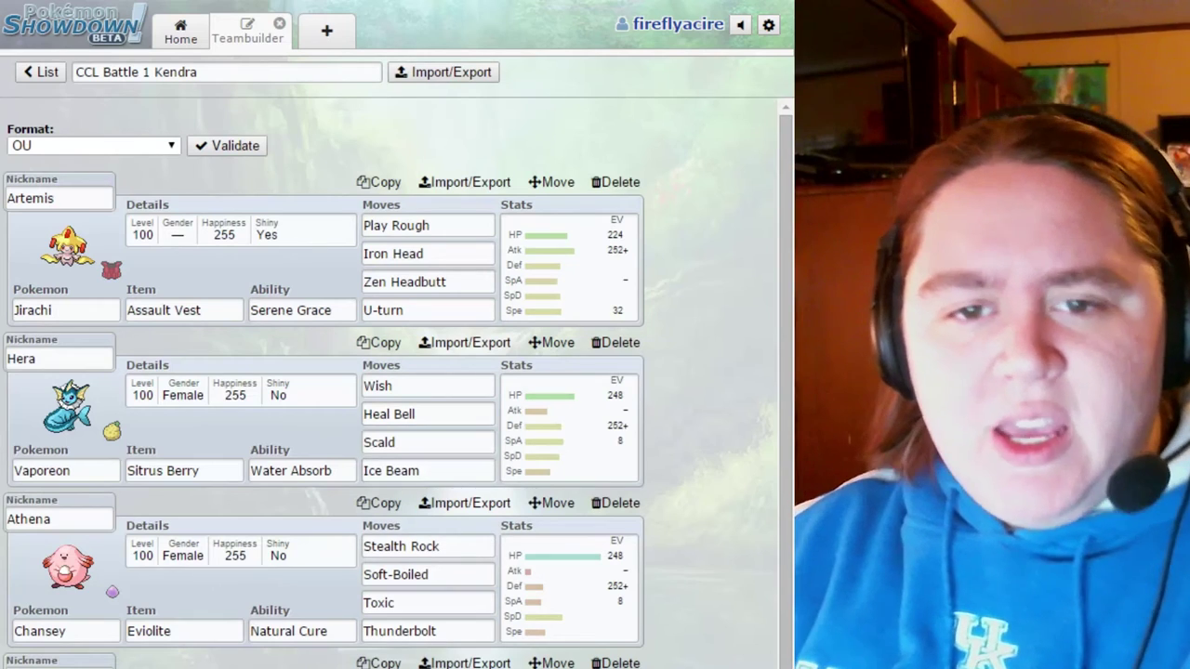
pyautogui.scroll(-3, 60, 512)
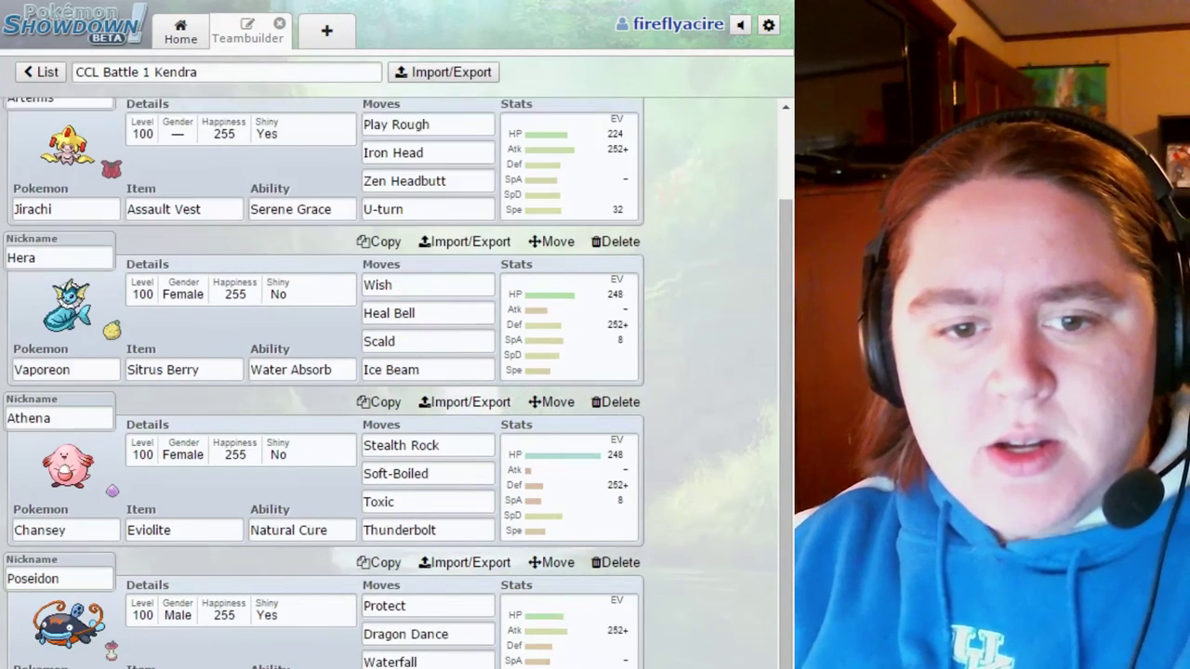
pyautogui.scroll(3, 66, 503)
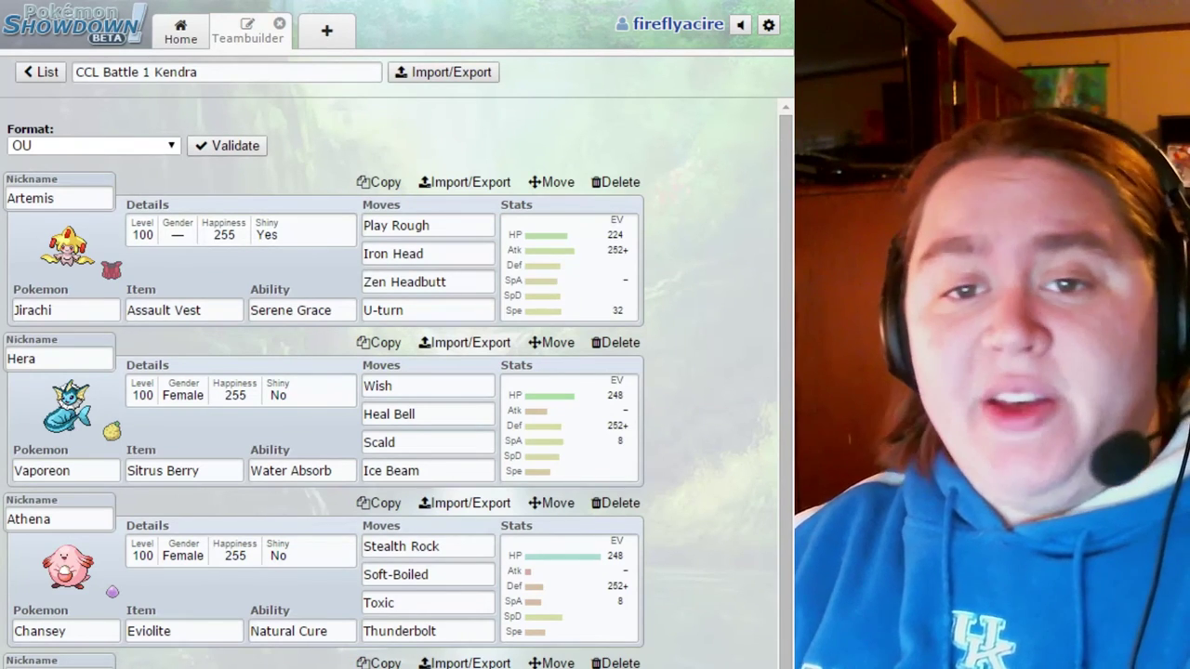
pyautogui.scroll(-2, 390, 381)
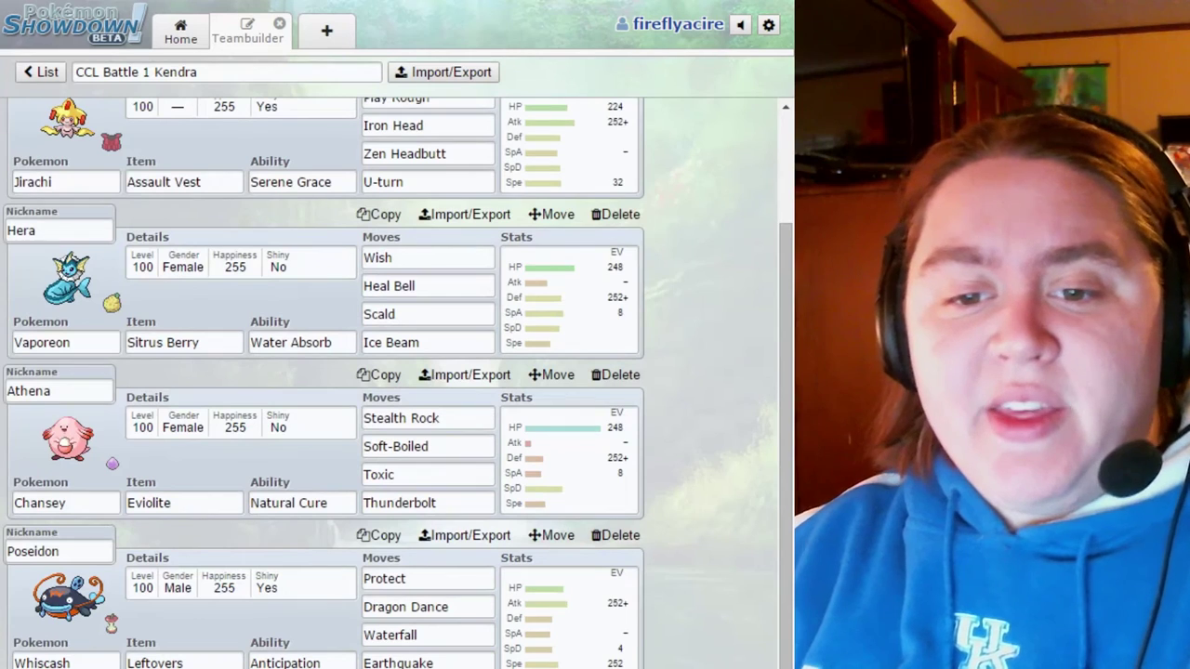
pyautogui.scroll(2, 390, 381)
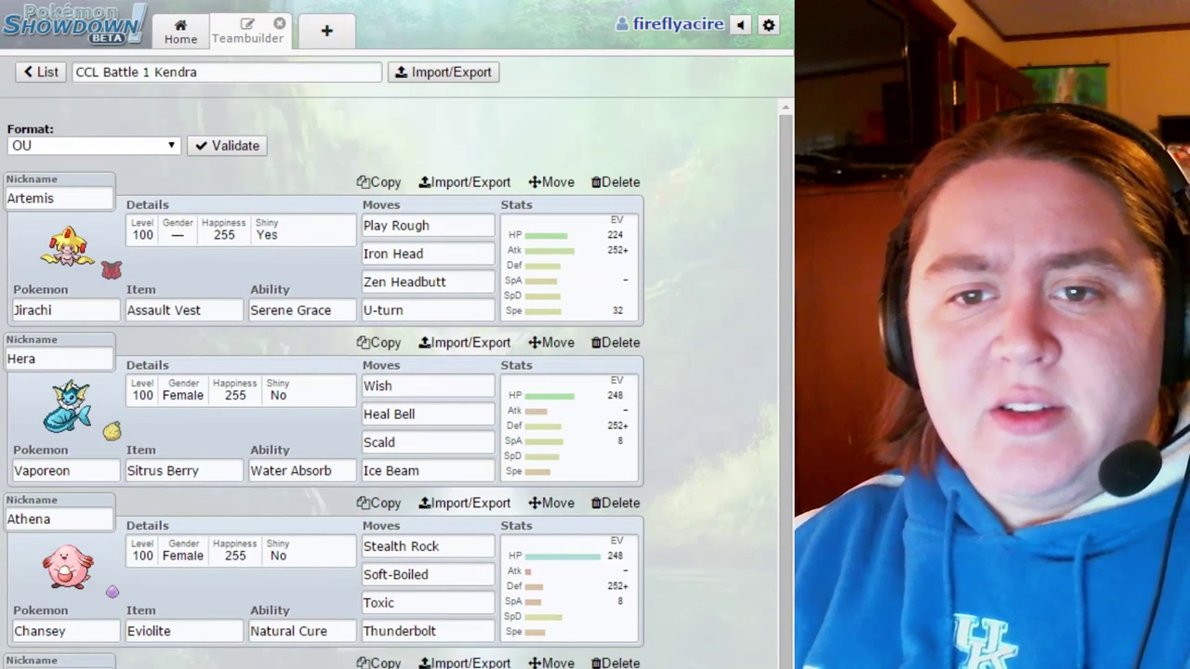